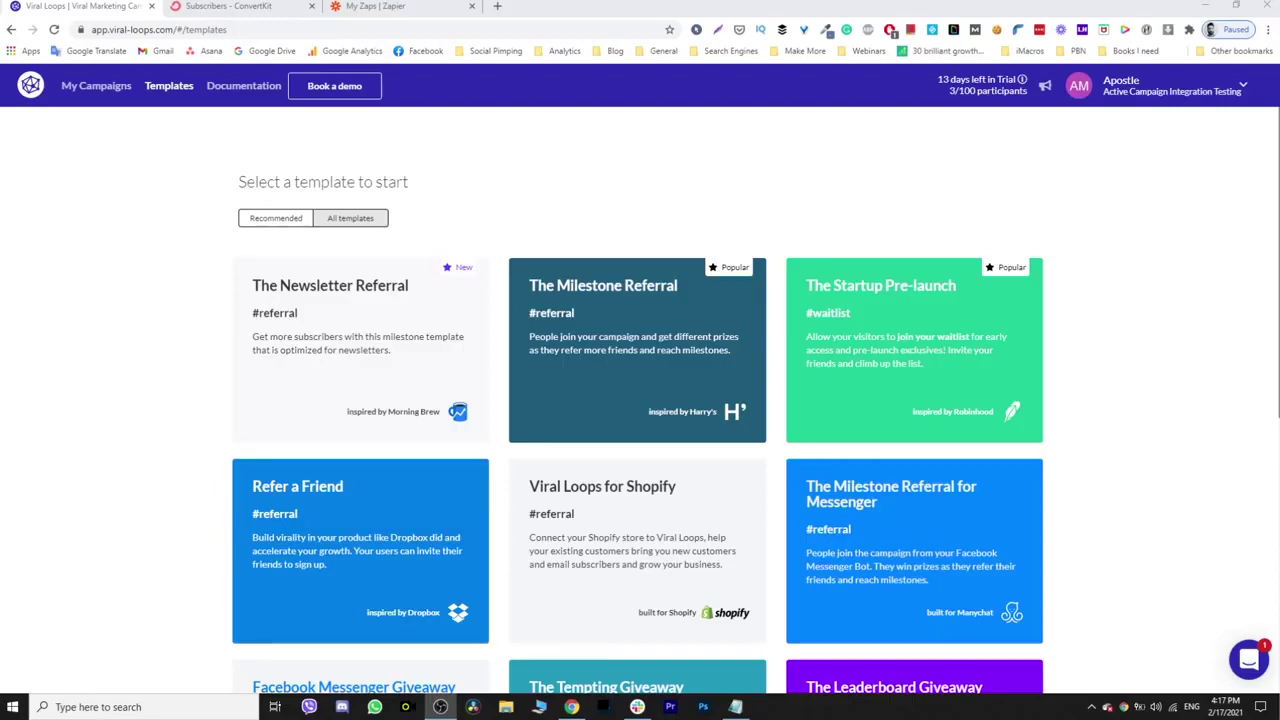
Open the ConvertKit subscriber and delete its Referral Sharing URL and Referral URL fields.
mouse_move(386, 430)
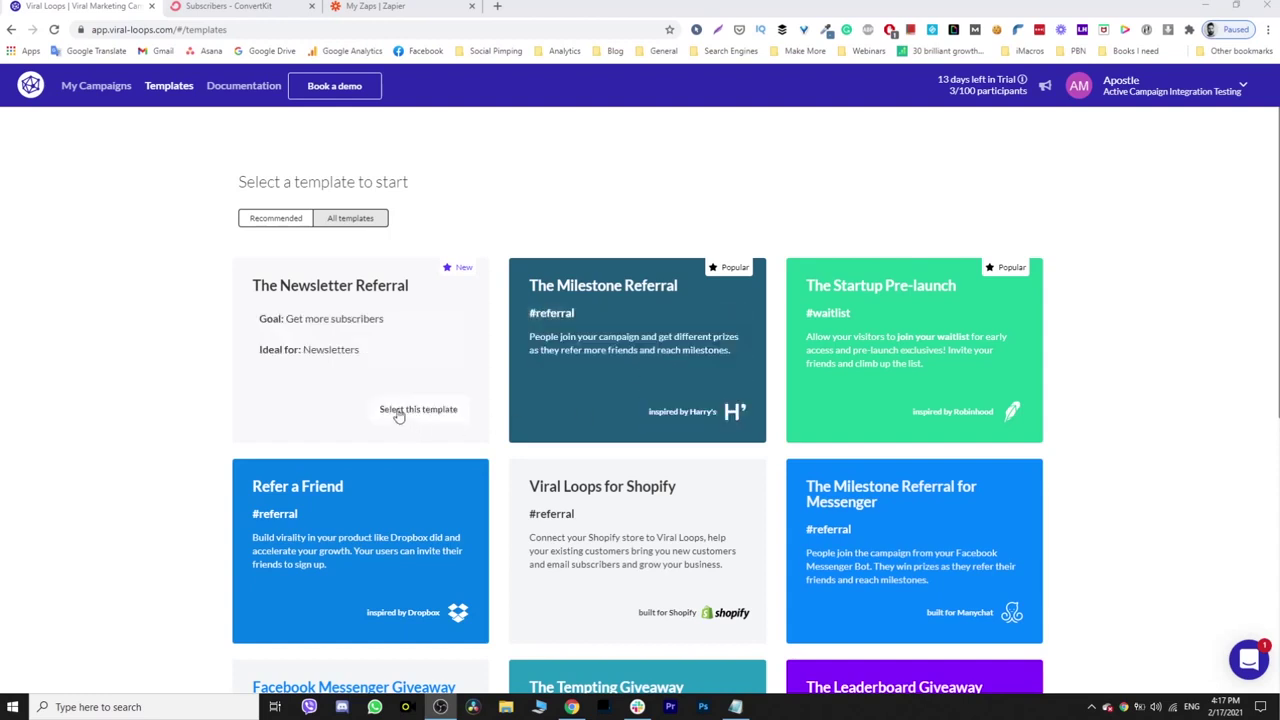
click(270, 8)
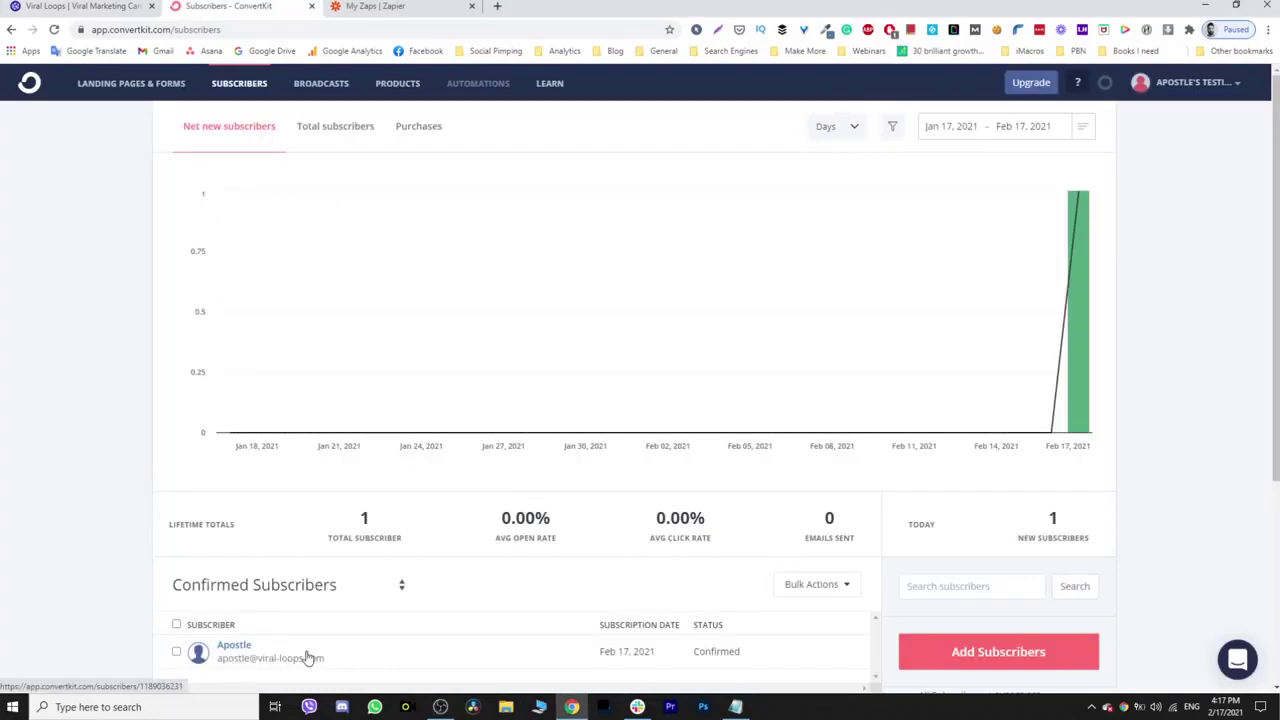
scroll(357, 575, down, 2)
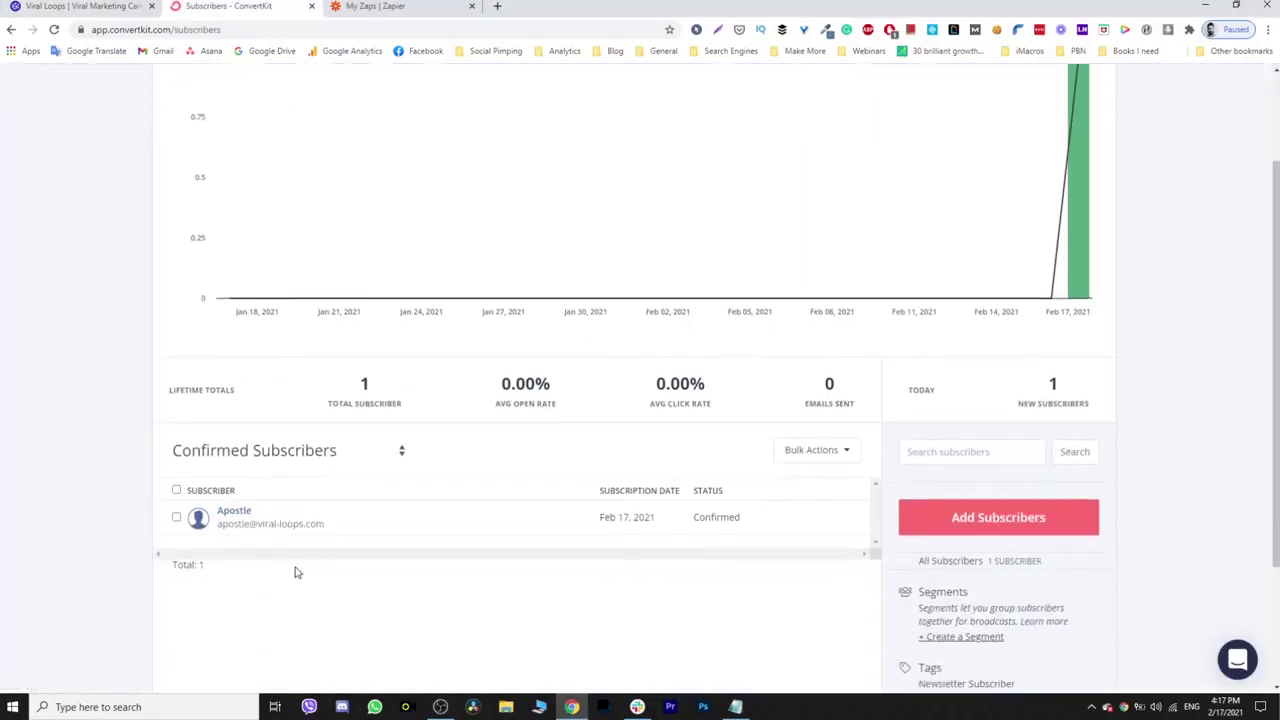
click(250, 524)
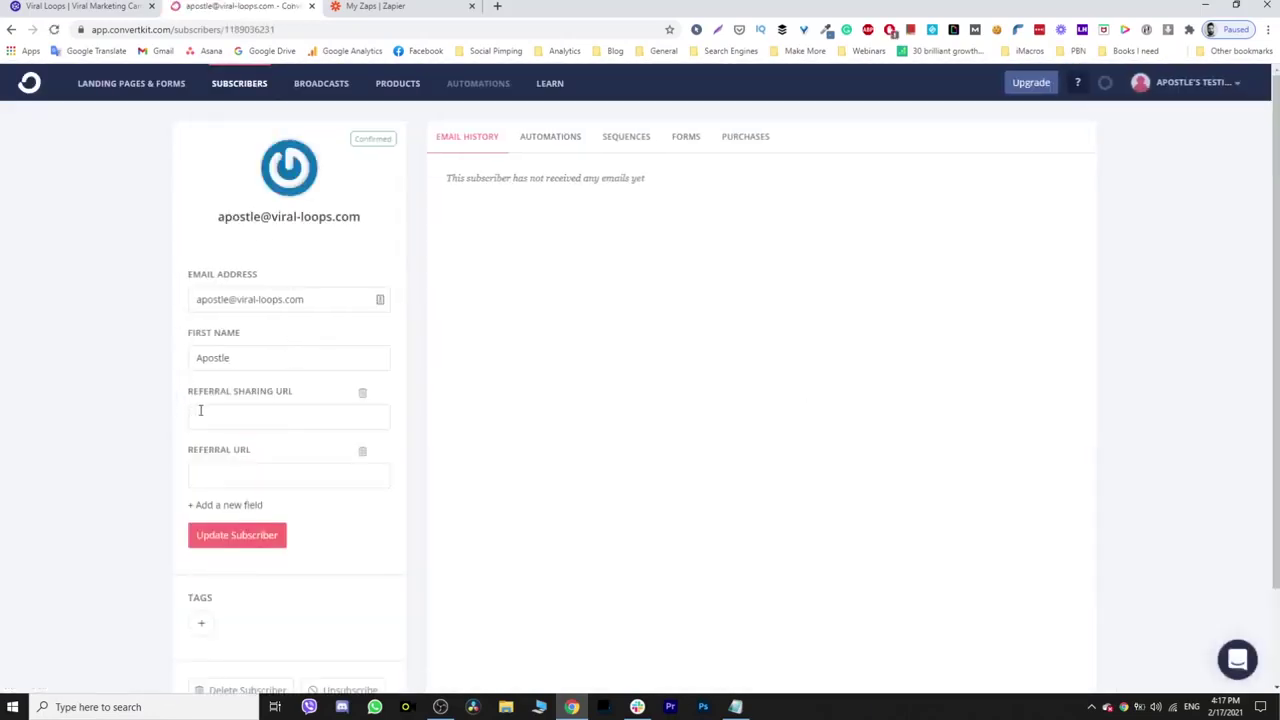
click(362, 391)
click(740, 228)
click(362, 391)
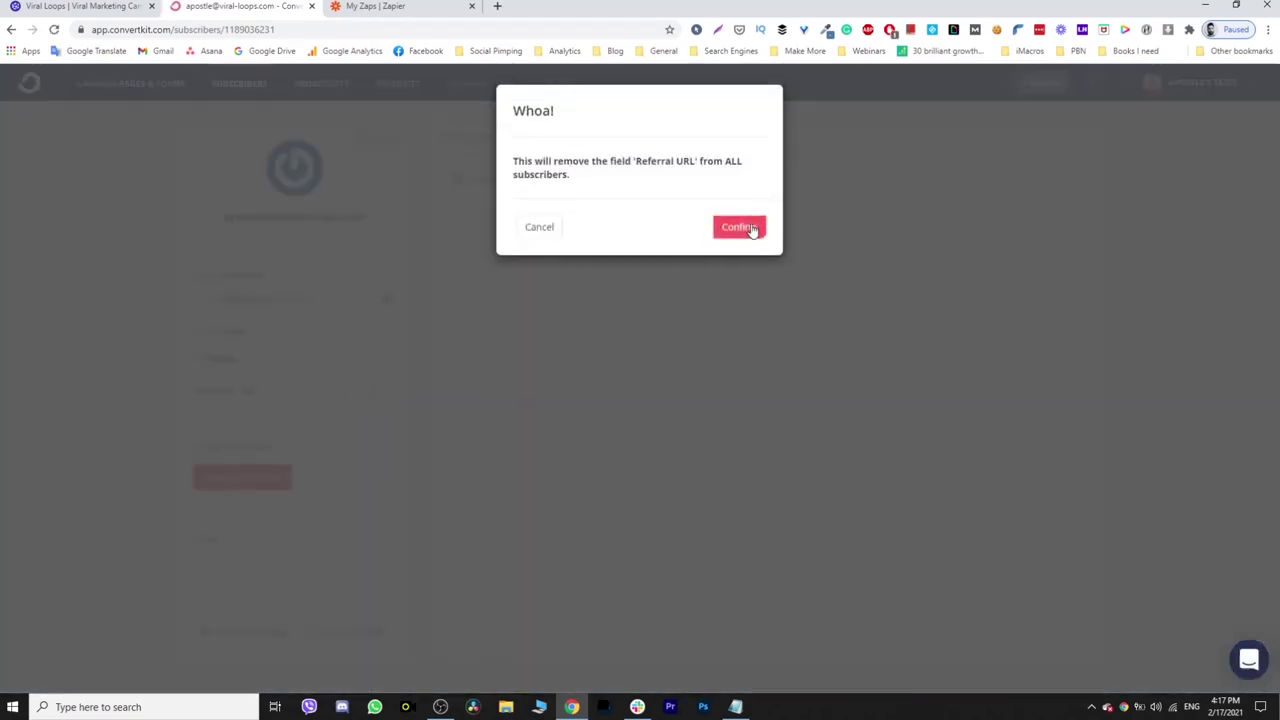
click(748, 230)
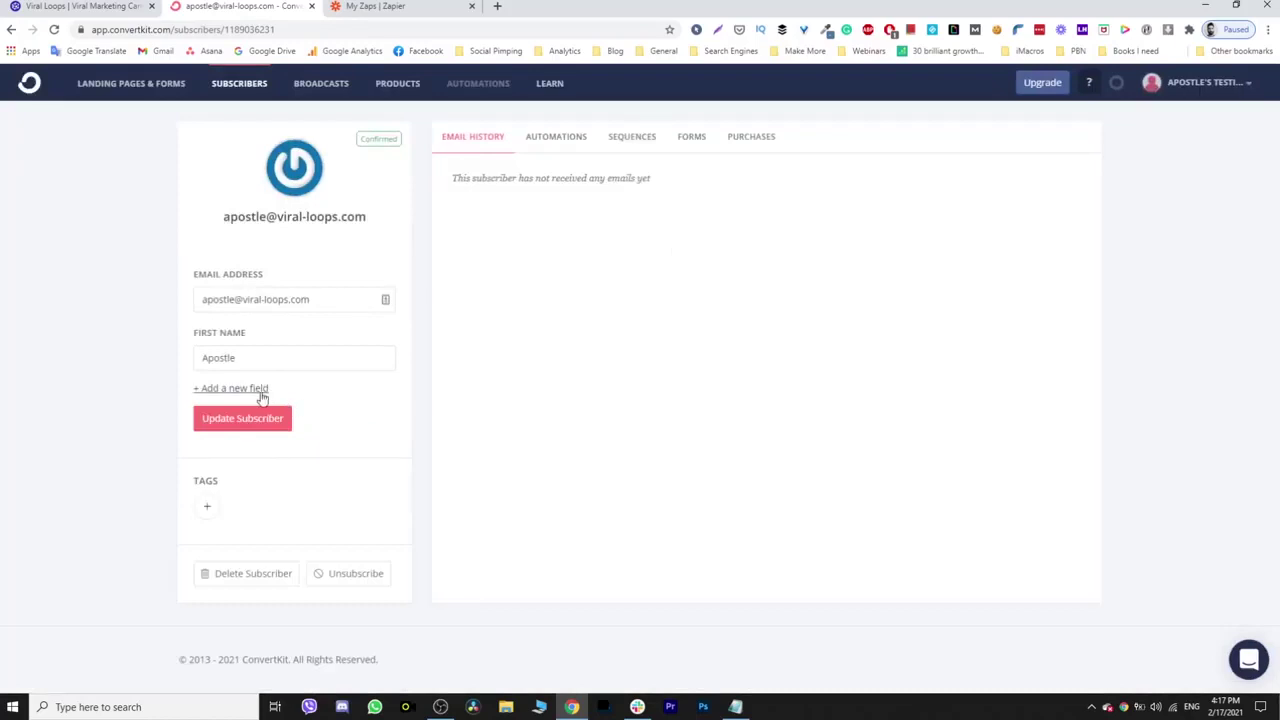
Add a custom field named 'Participant Sharing URL' to the subscriber.
click(260, 392)
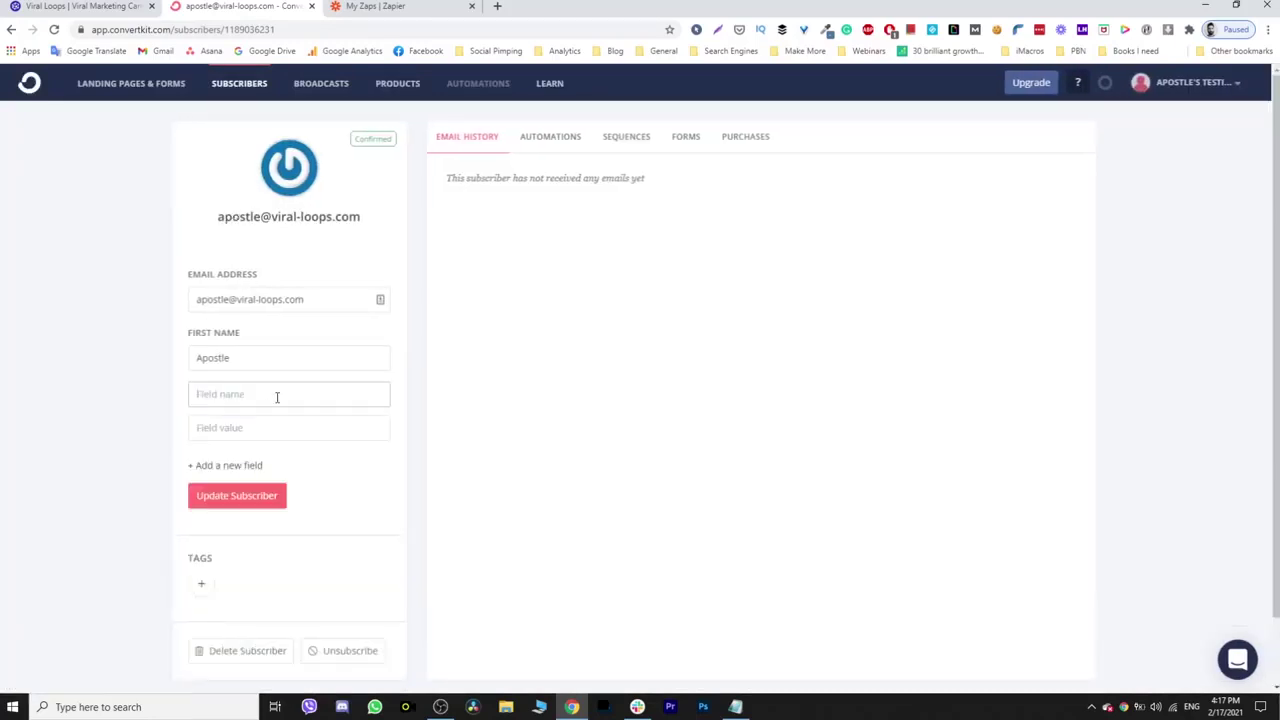
click(277, 397)
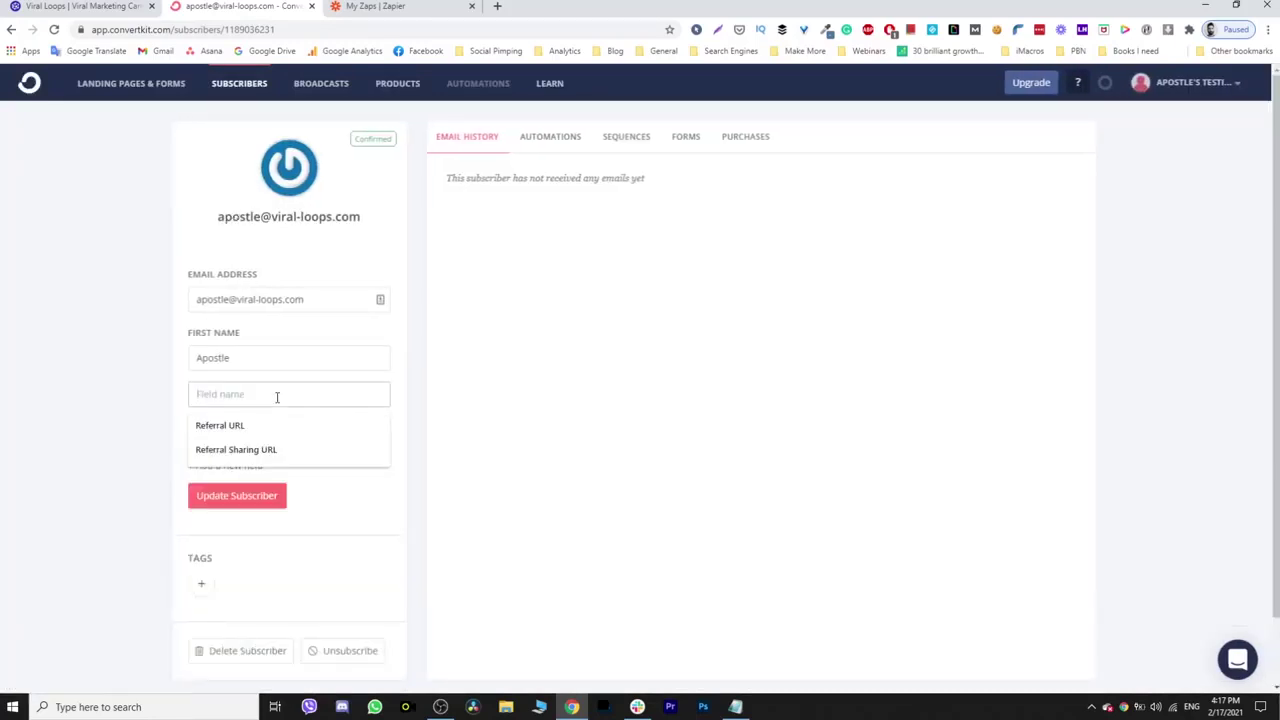
text(Pa)
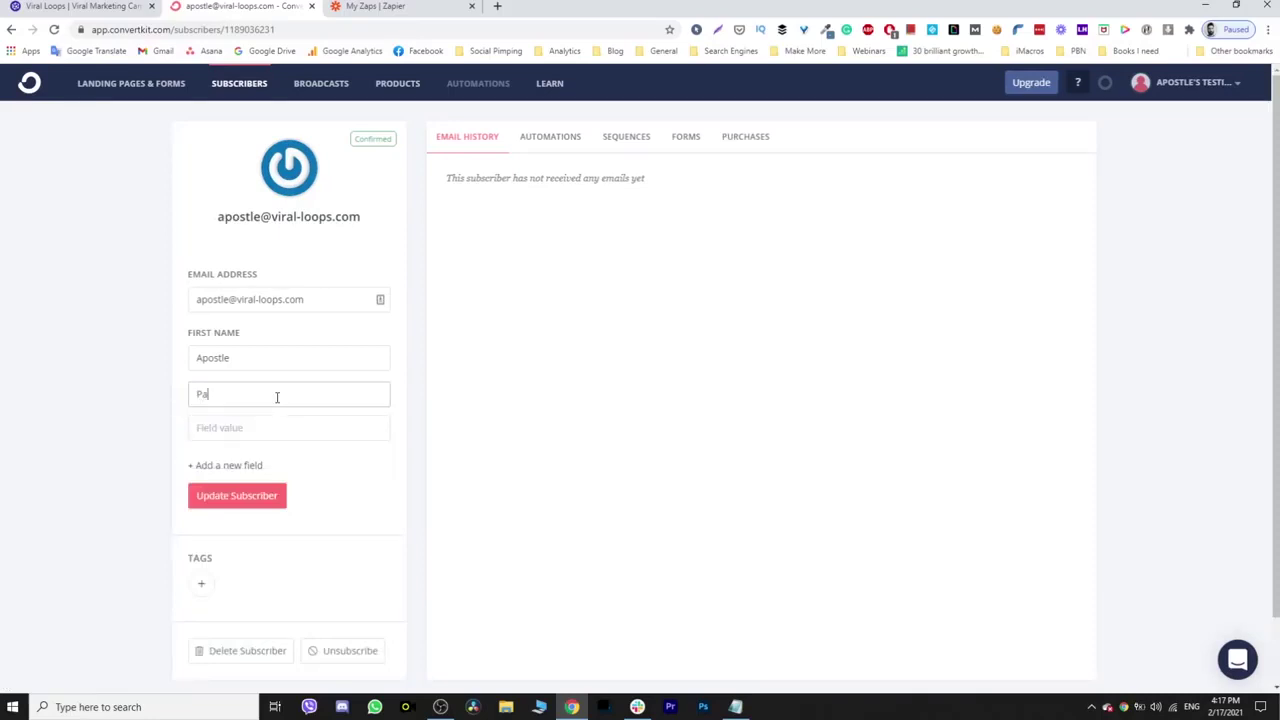
text(rticipant Sharing URL)
click(363, 466)
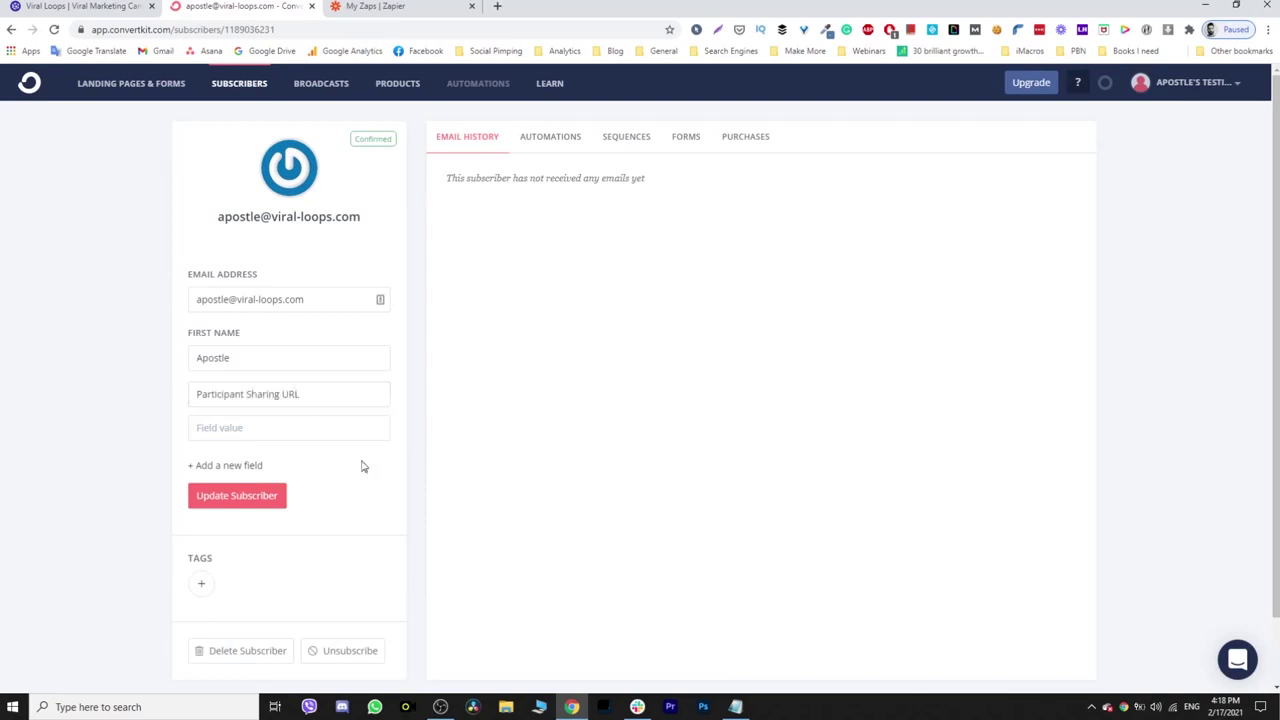
click(250, 497)
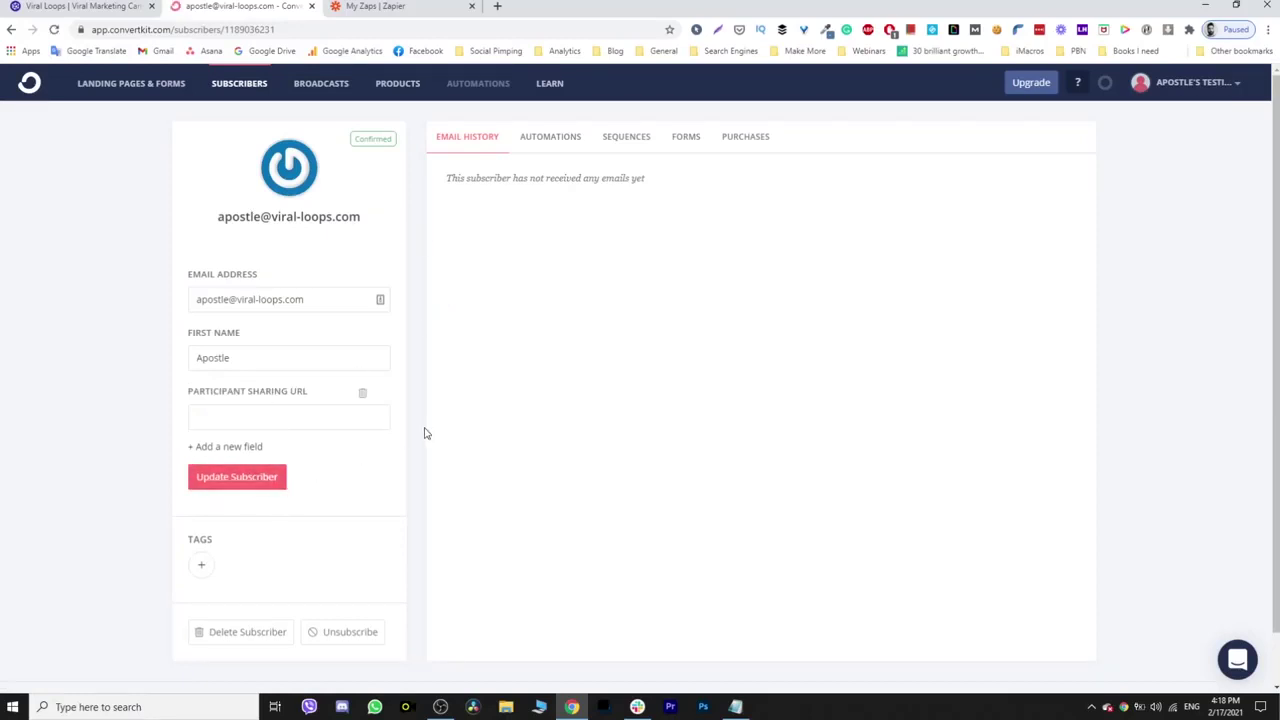
Update the ConvertKit subscriber to save the new field.
click(268, 478)
click(247, 418)
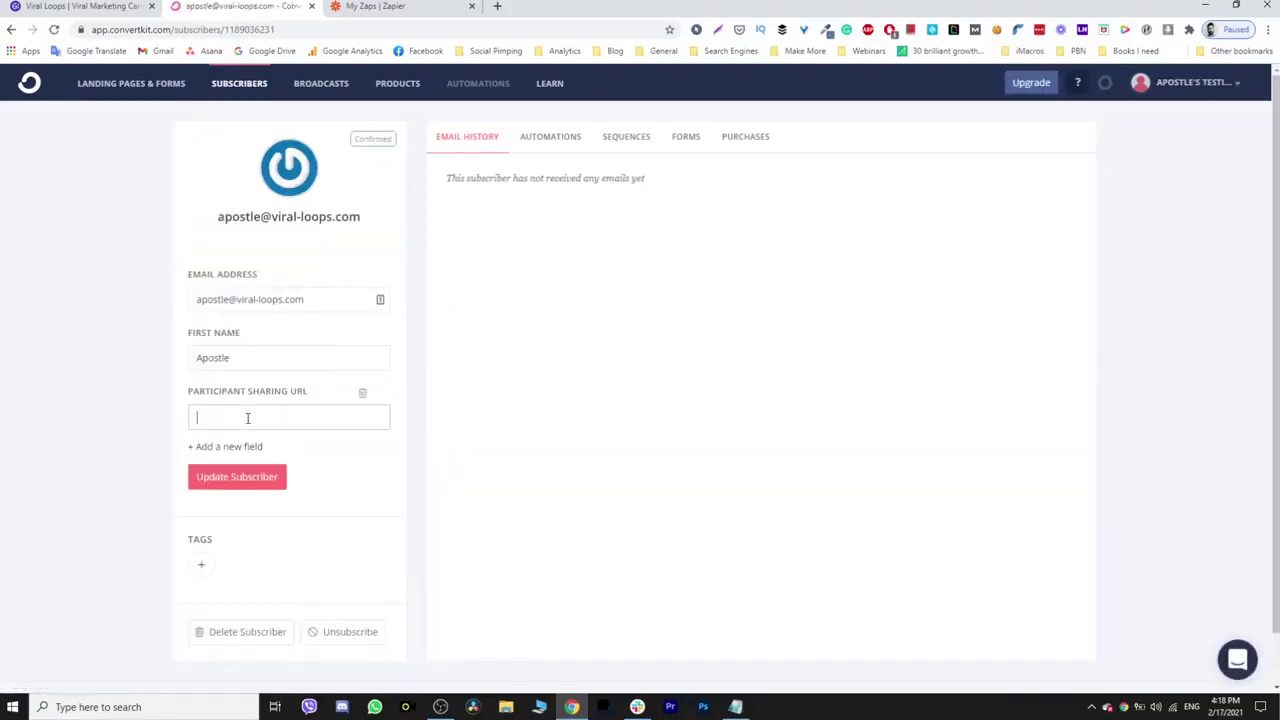
click(327, 402)
Choose The Newsletter Referral template for ActiveCampaign and name it 'Zapier Integration with ConvertKit'.
click(87, 6)
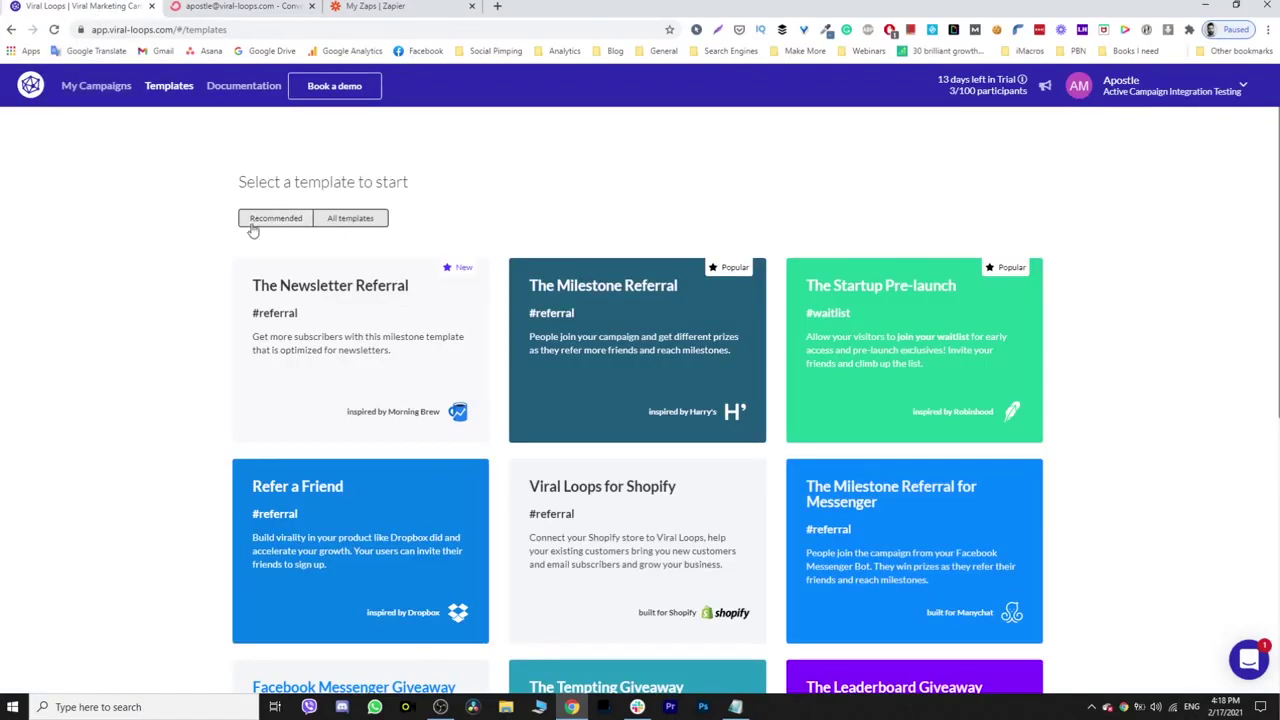
mouse_move(417, 388)
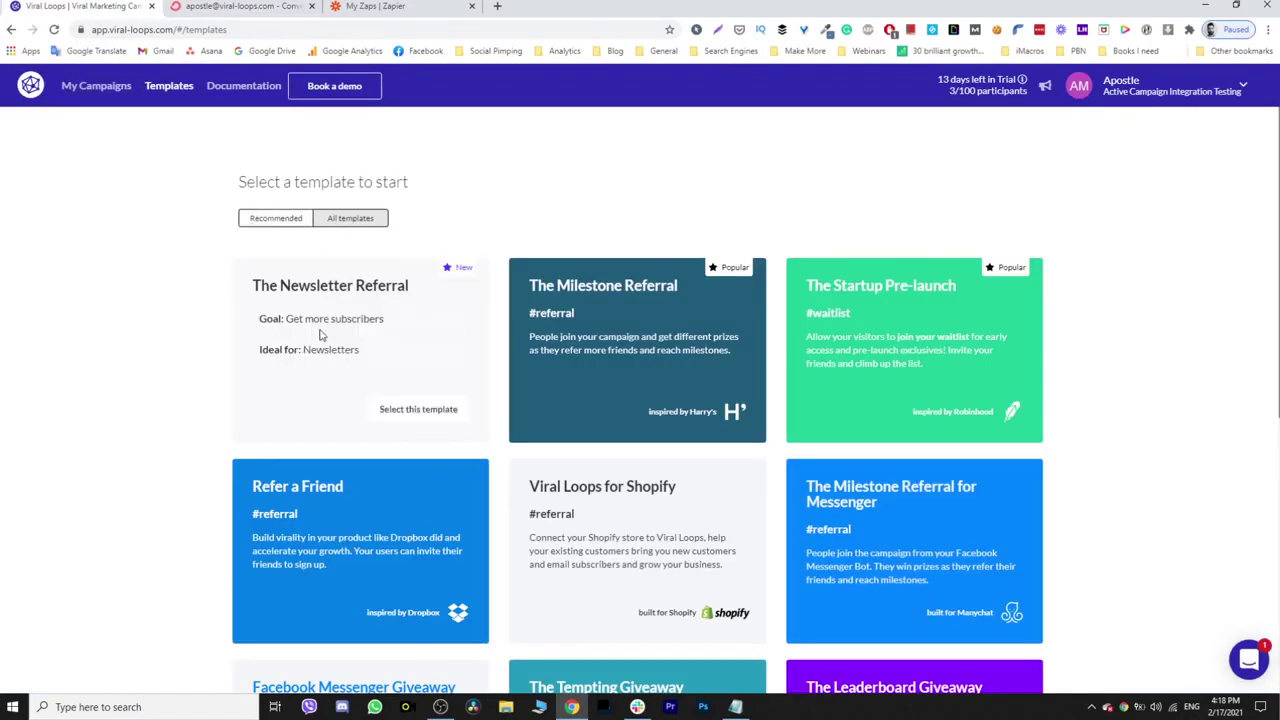
click(407, 413)
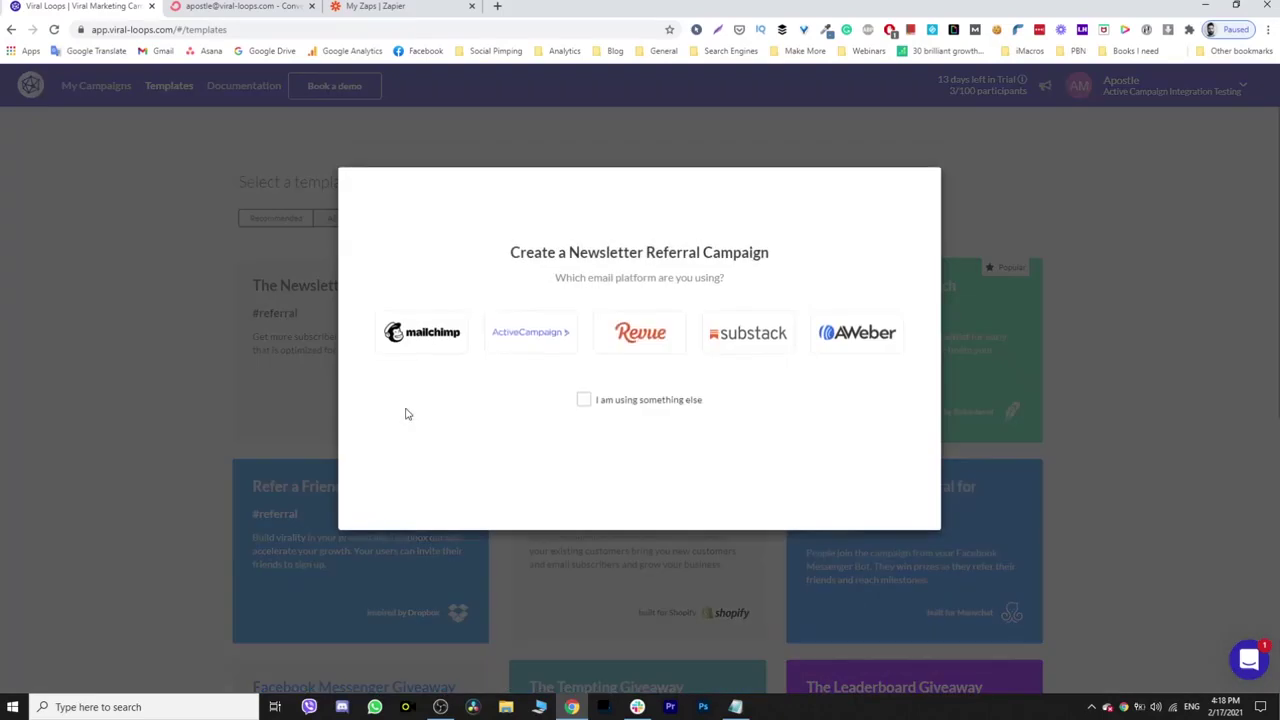
click(568, 334)
click(654, 436)
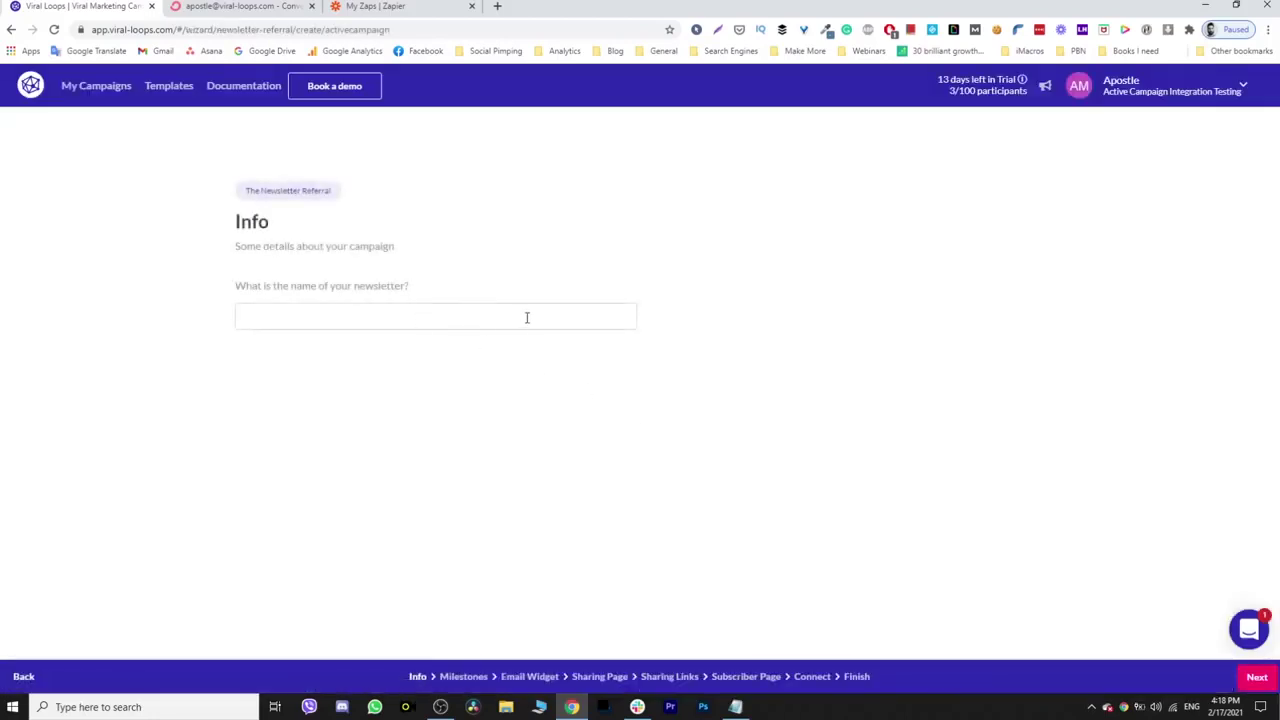
click(527, 317)
text(Za)
click(362, 350)
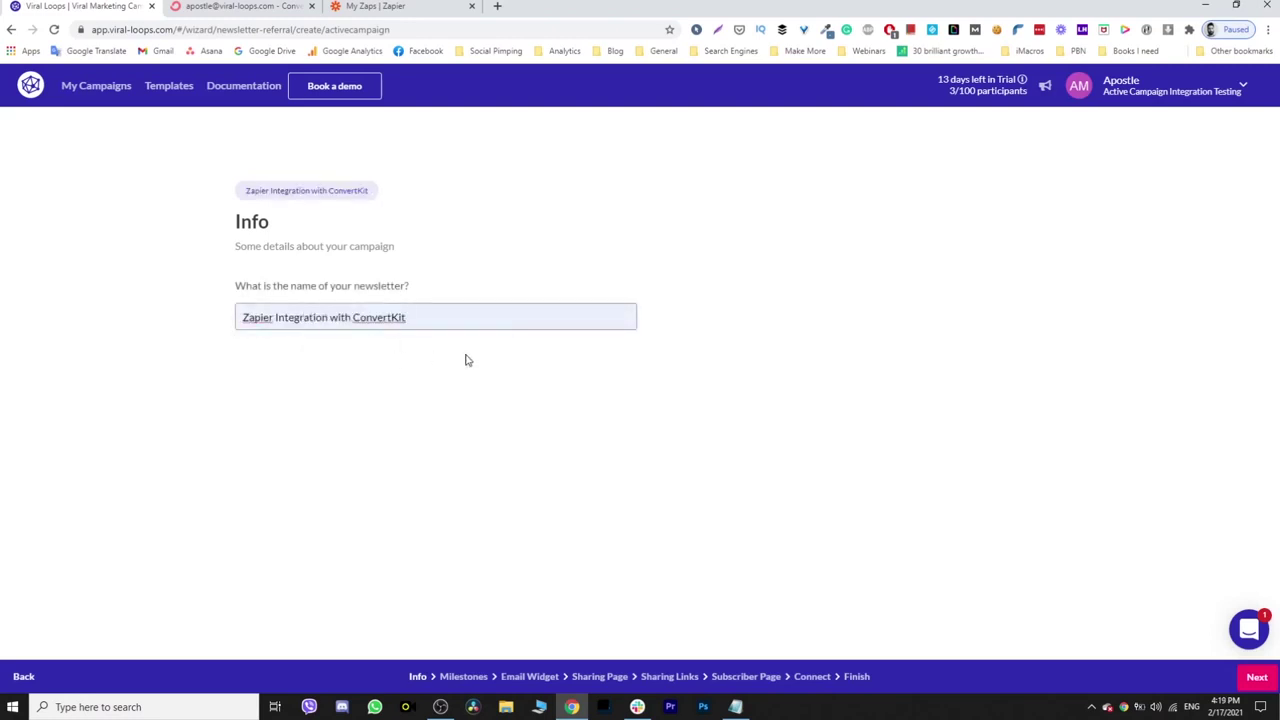
Keep the defaults for Milestones, Email Widget, Sharing Page, Sharing Links and Subscriber Page.
click(1251, 682)
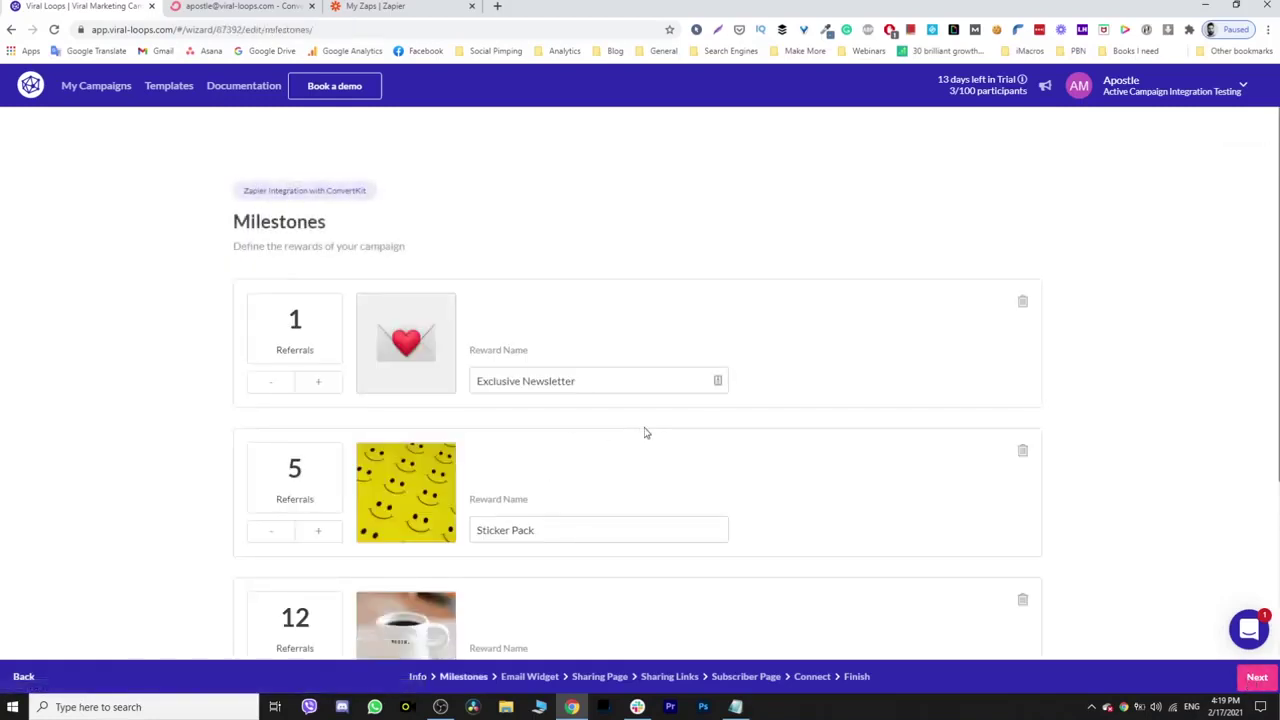
scroll(643, 429, down, 2)
scroll(646, 429, up, 2)
click(1258, 680)
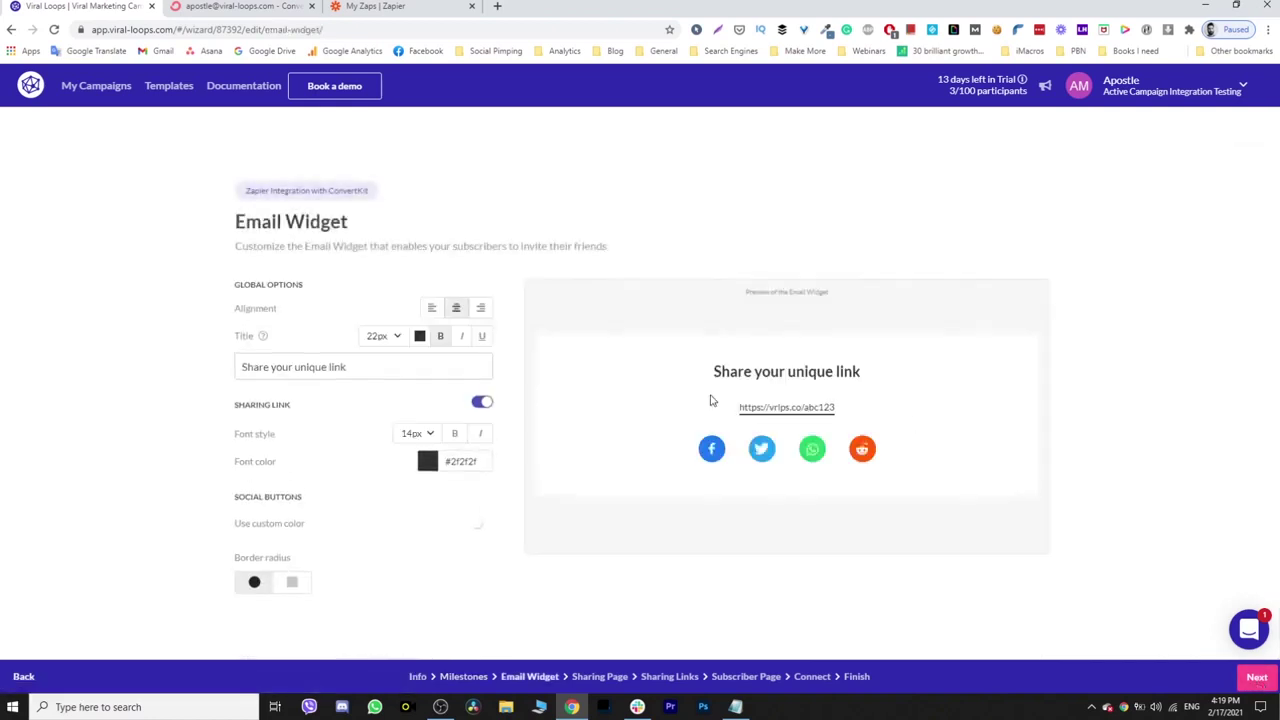
click(1257, 680)
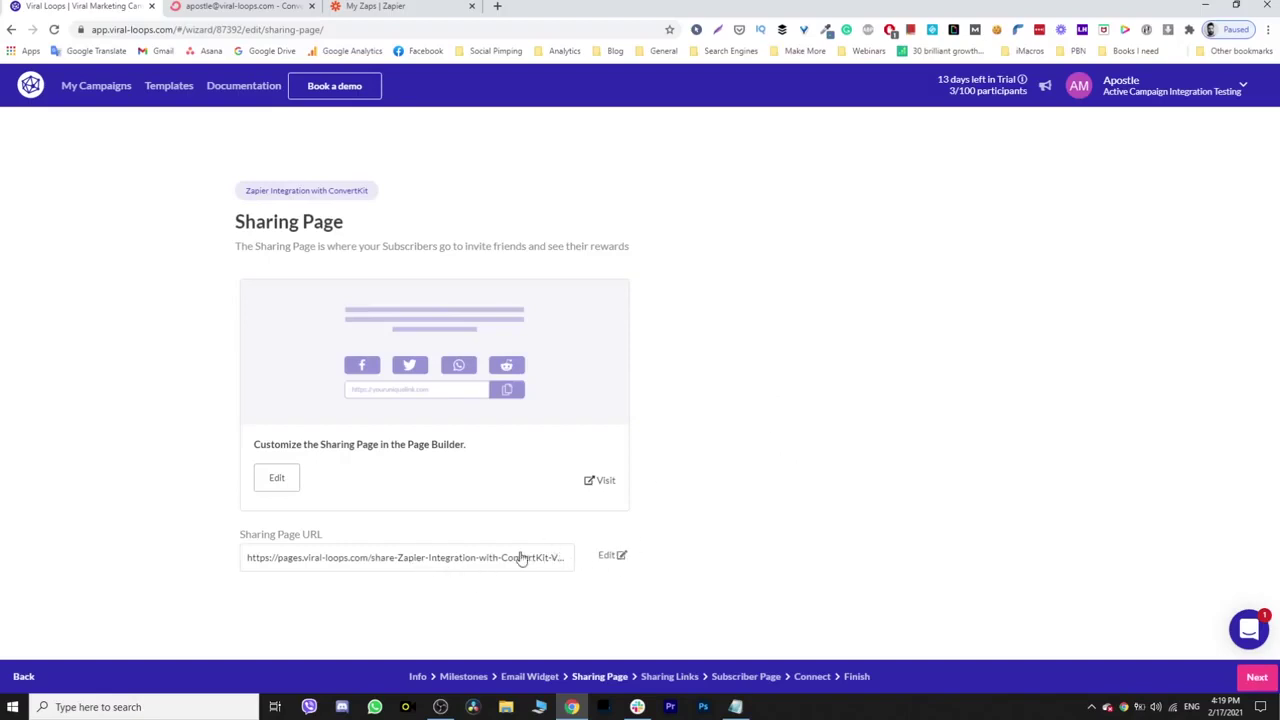
click(1257, 678)
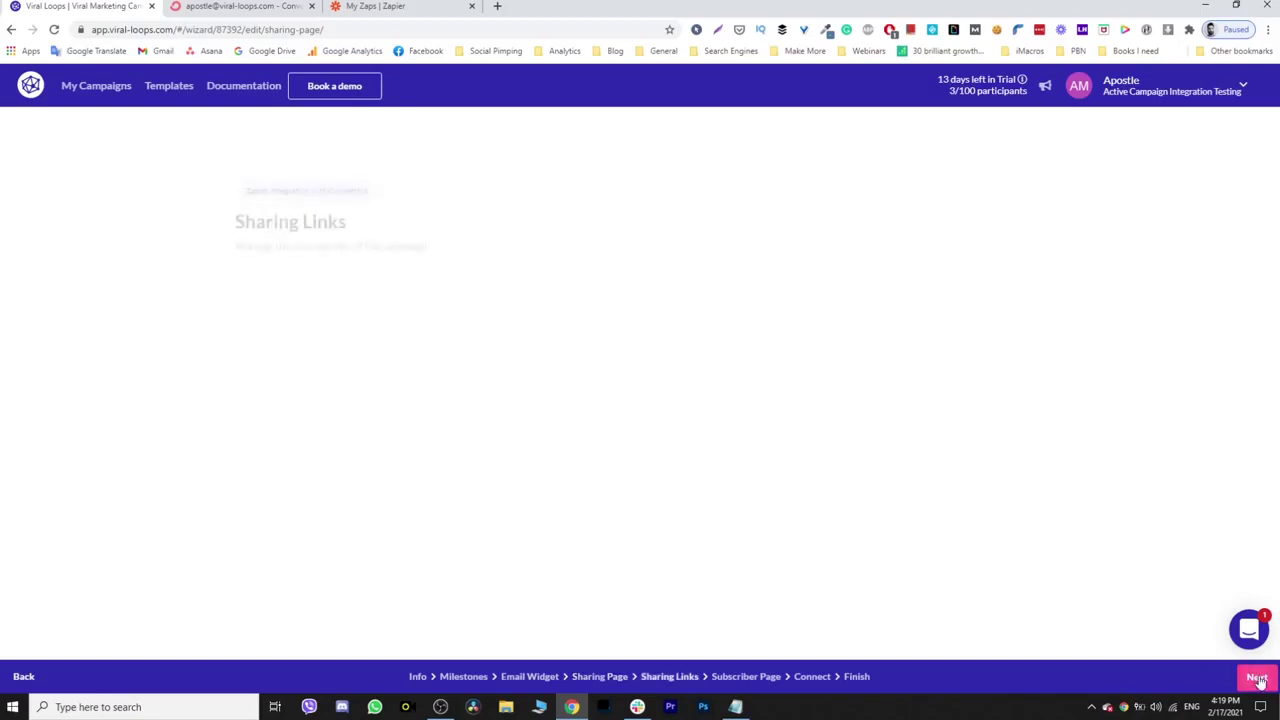
click(1257, 678)
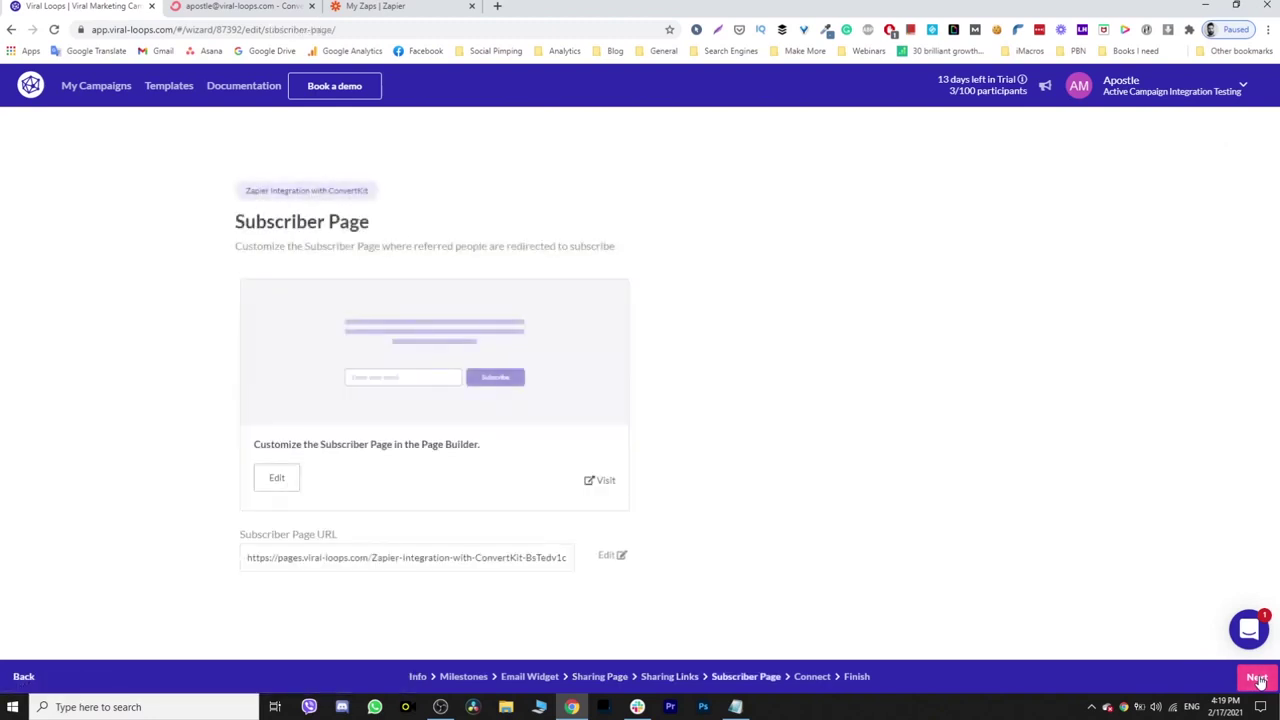
click(1257, 678)
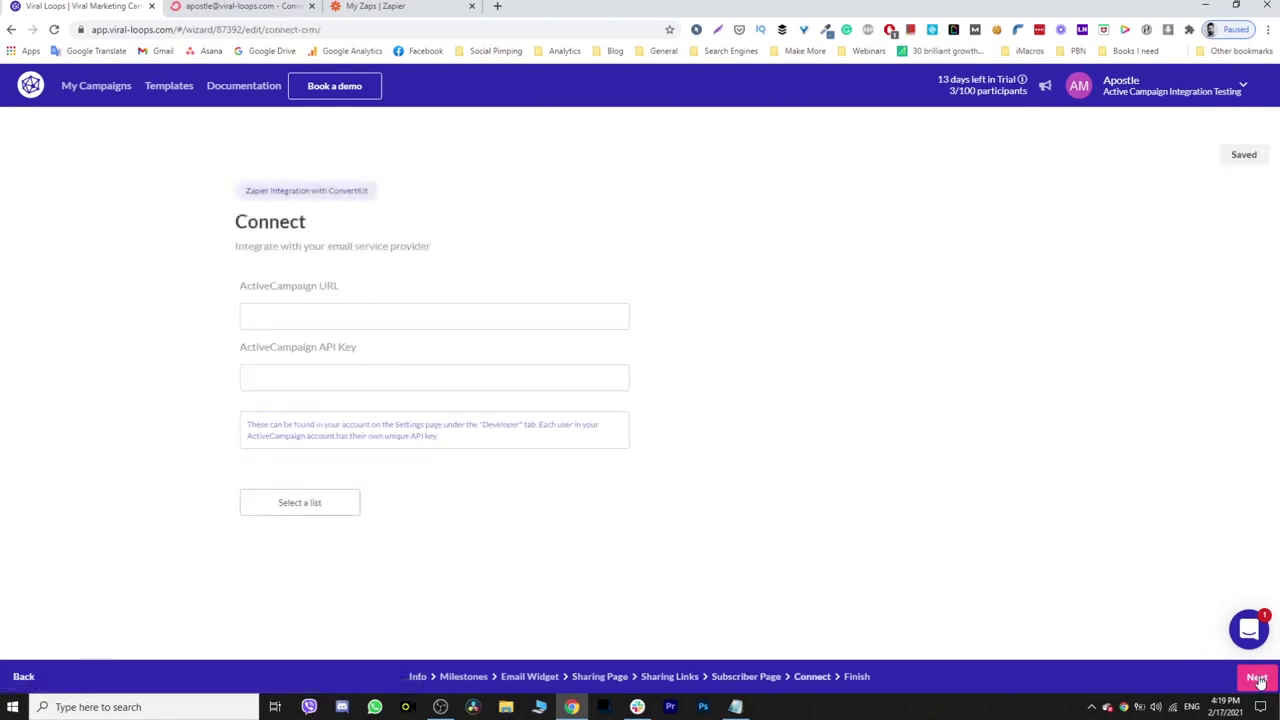
Finish the Viral Loops campaign, copy its secret API token, and go to Zapier's Zaps page.
click(1257, 678)
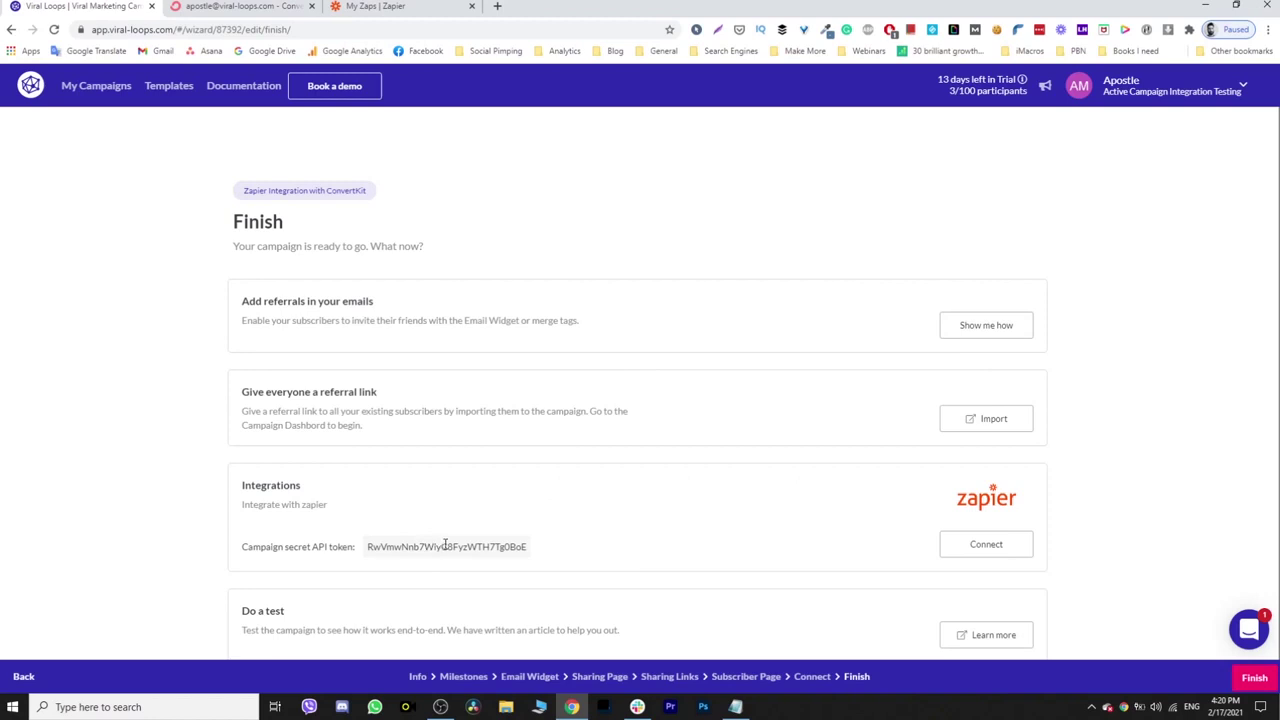
double_click(516, 548)
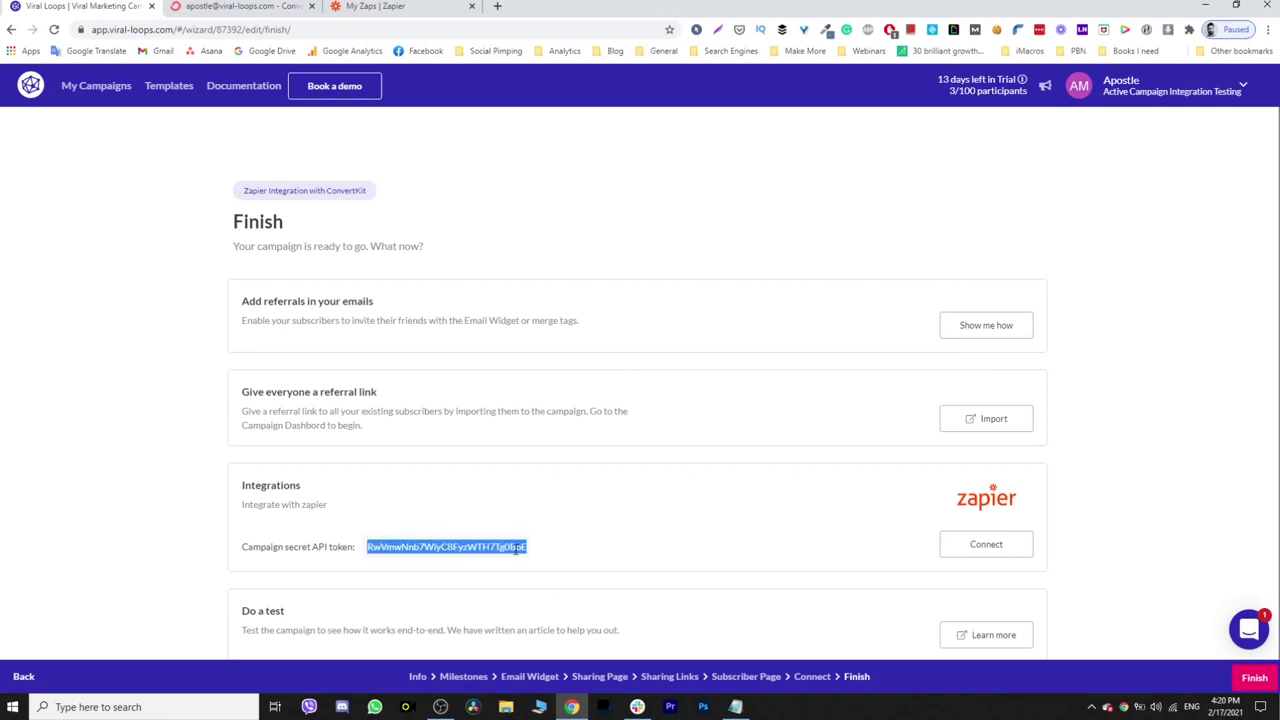
click(668, 548)
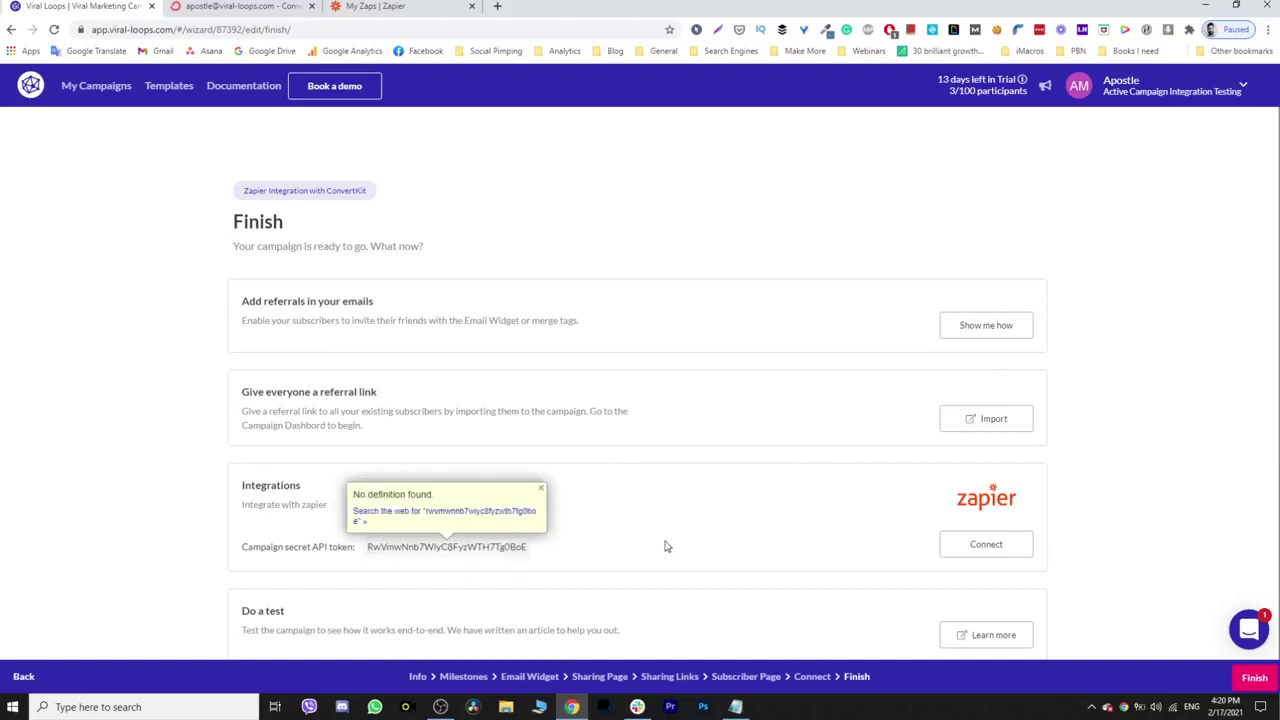
click(380, 8)
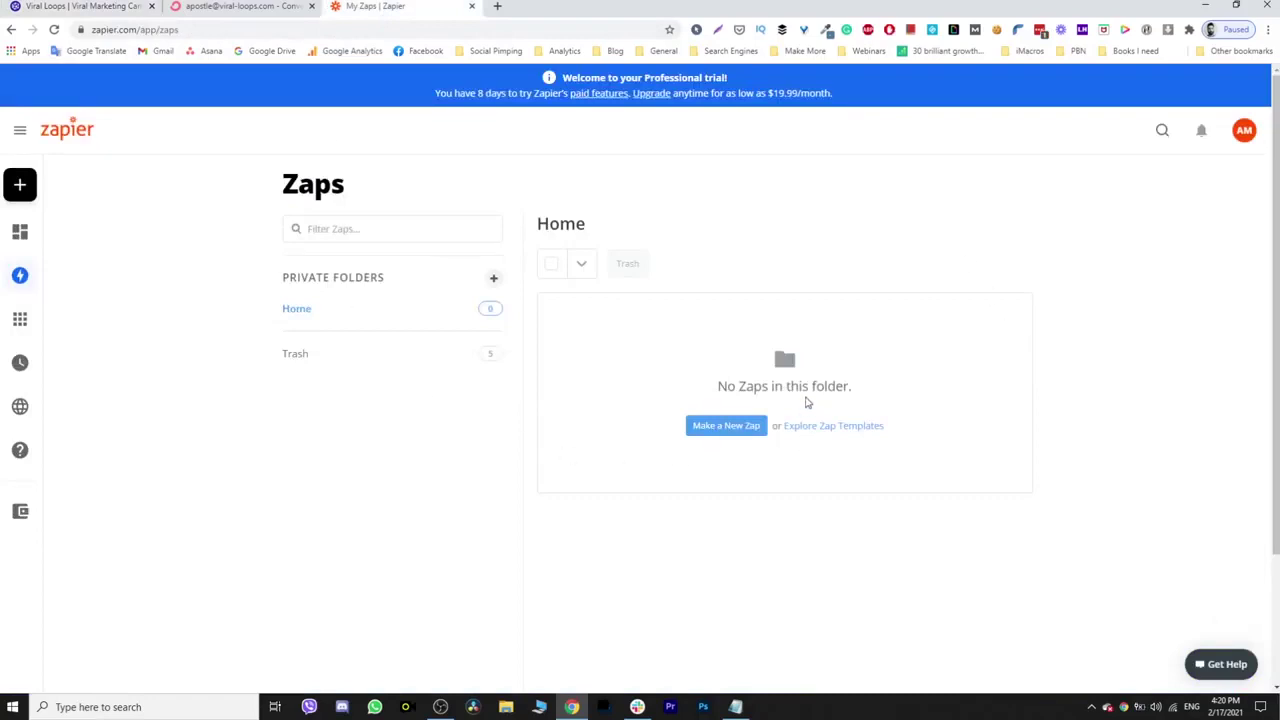
Create a new Zap with Viral Loops as the app and New Participant as the trigger event.
click(742, 435)
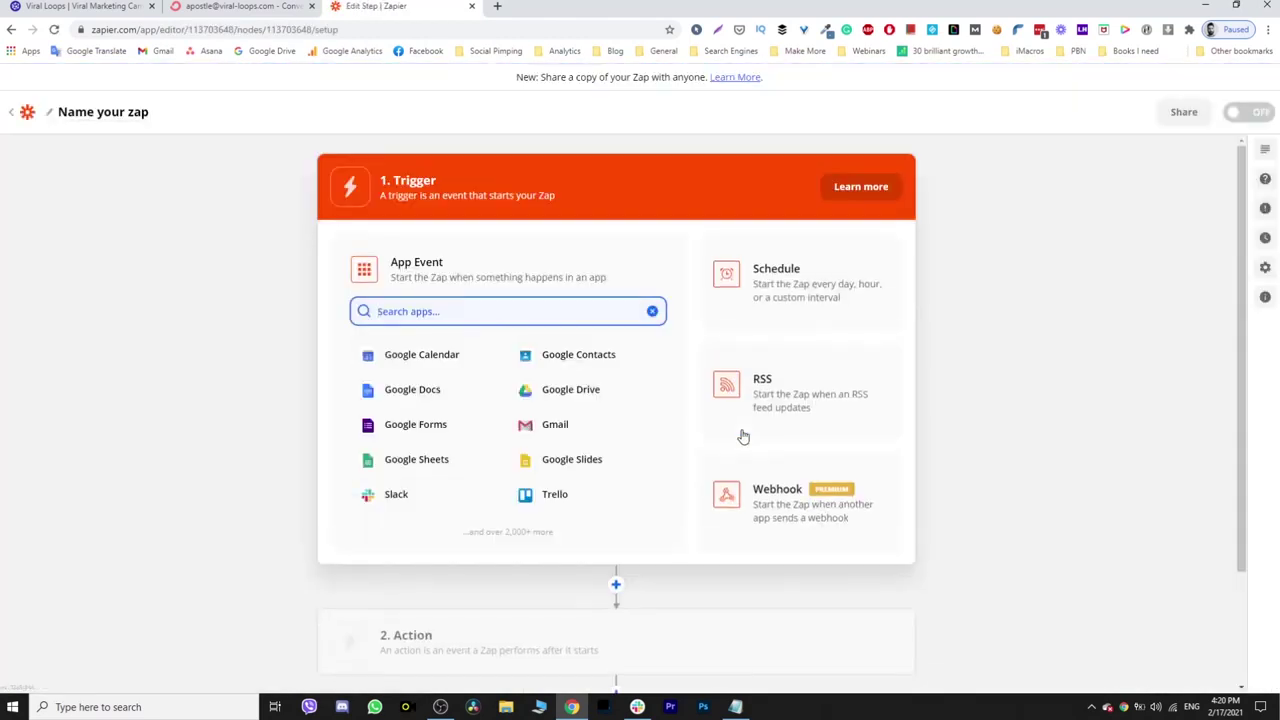
text(viral)
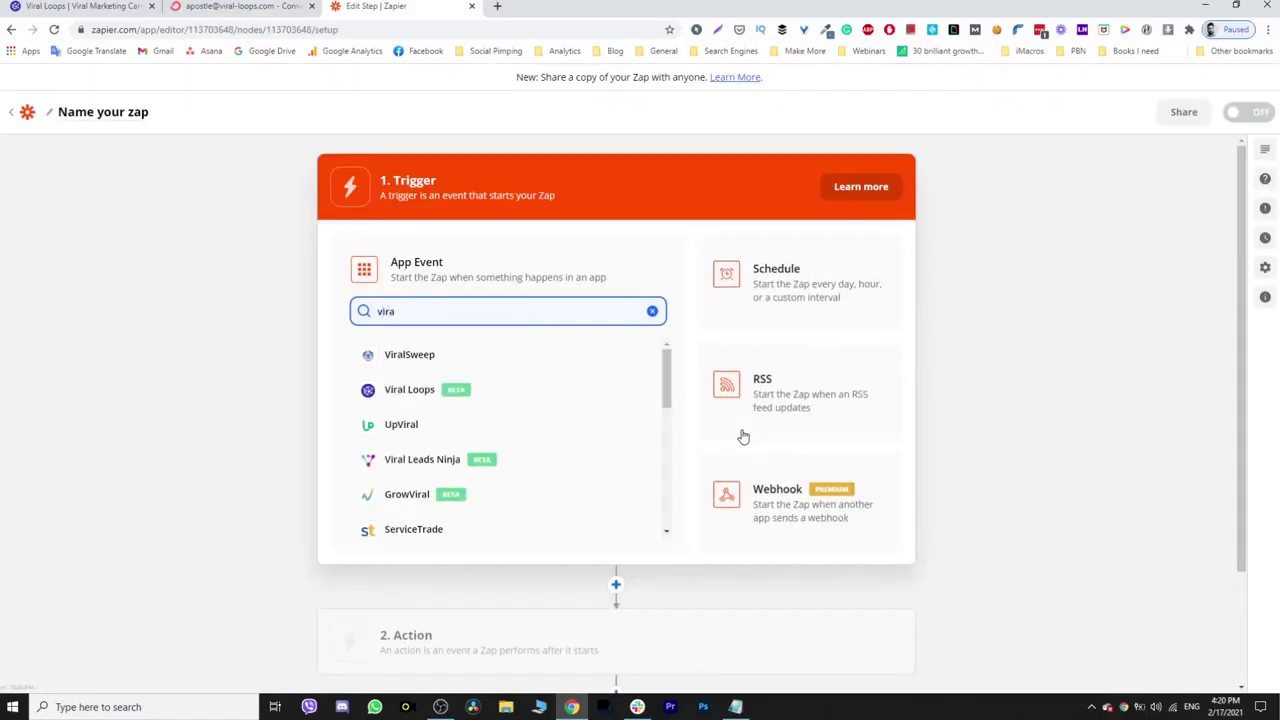
click(492, 395)
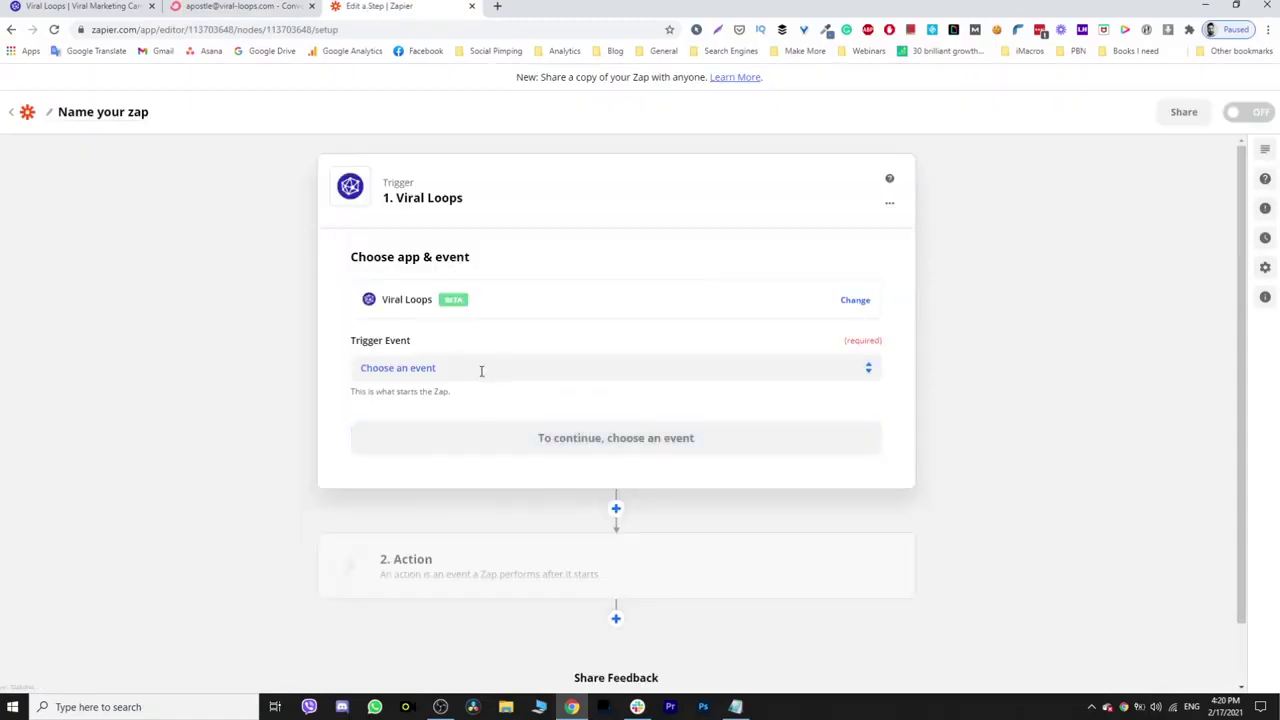
click(481, 371)
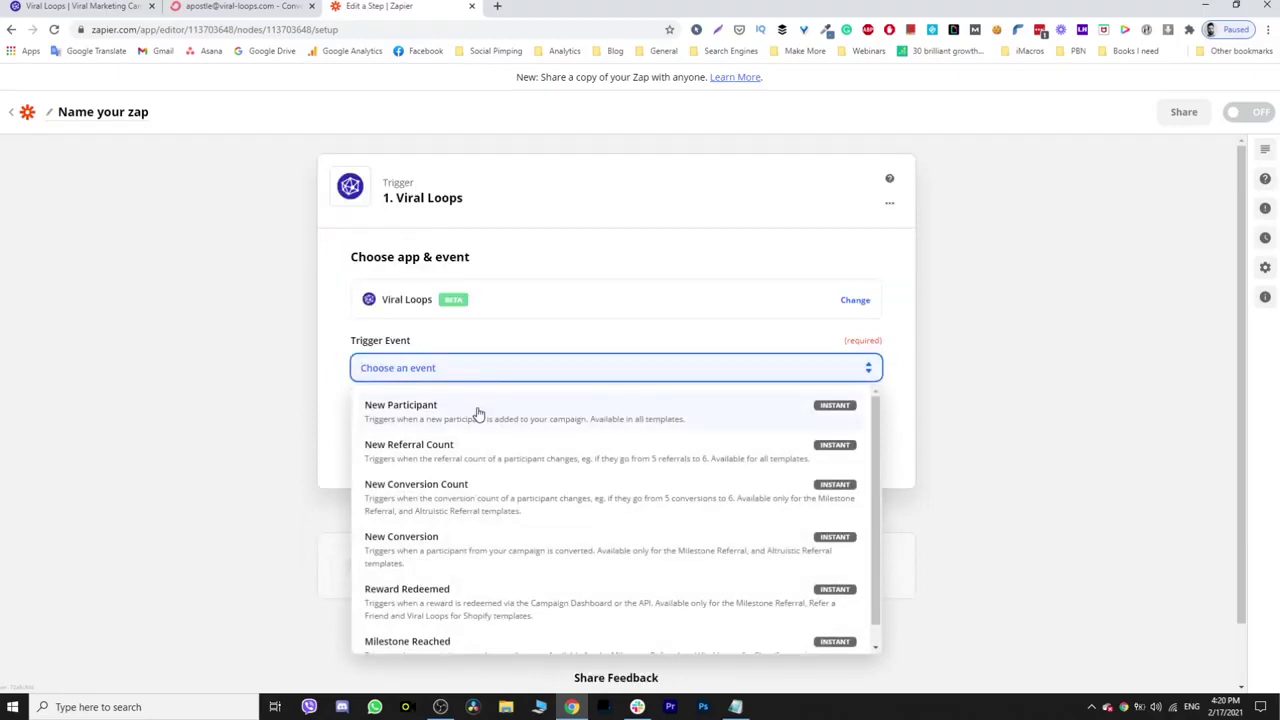
click(478, 413)
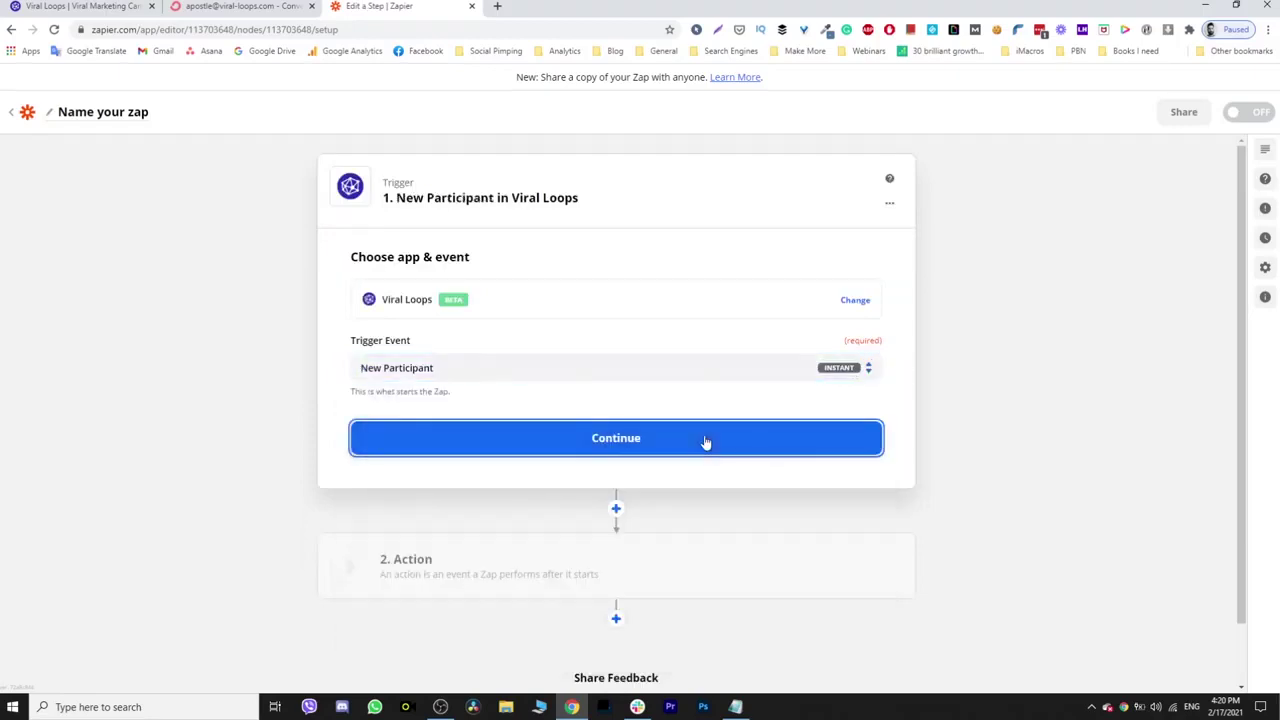
click(705, 440)
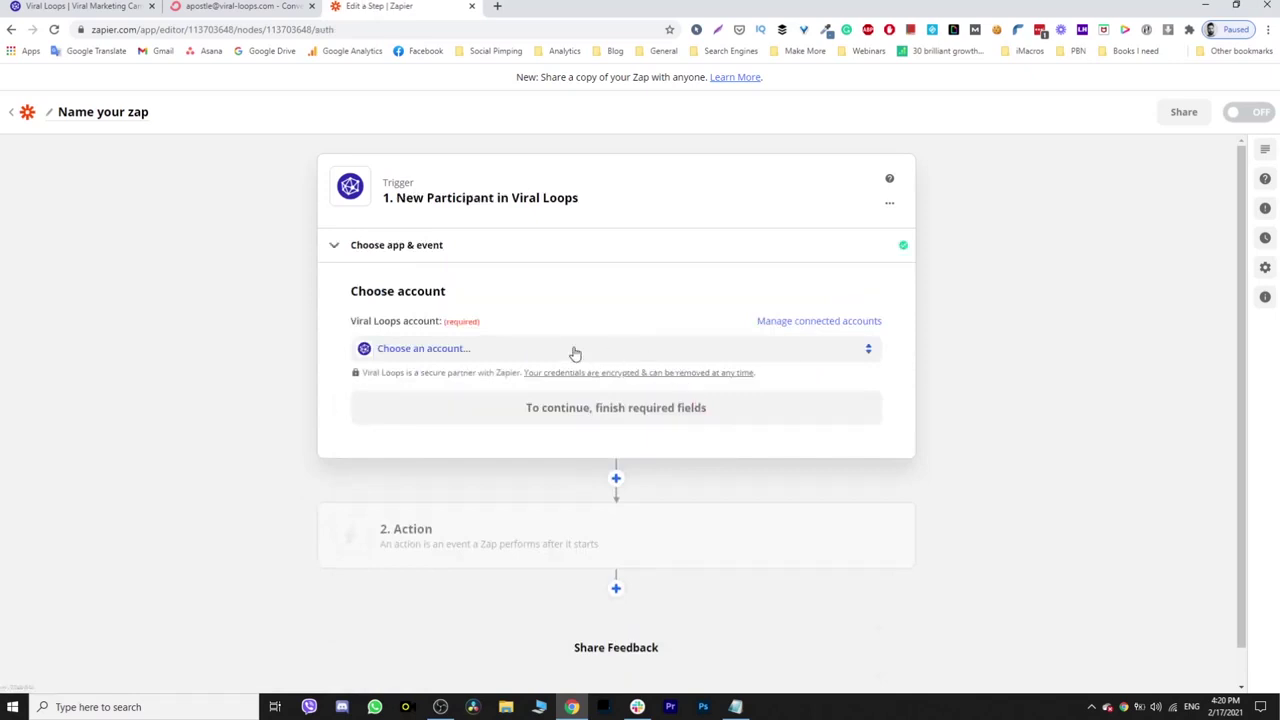
click(575, 350)
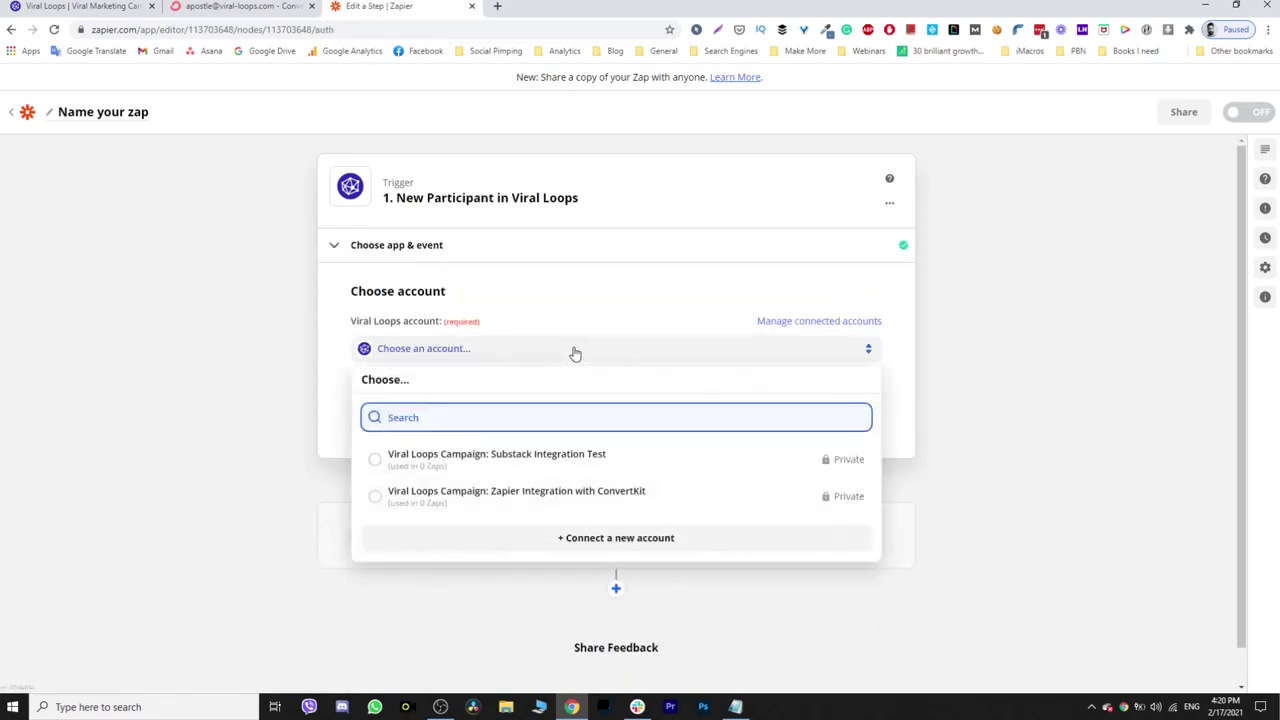
Connect a new Viral Loops account using the pasted campaign secret API token.
click(612, 537)
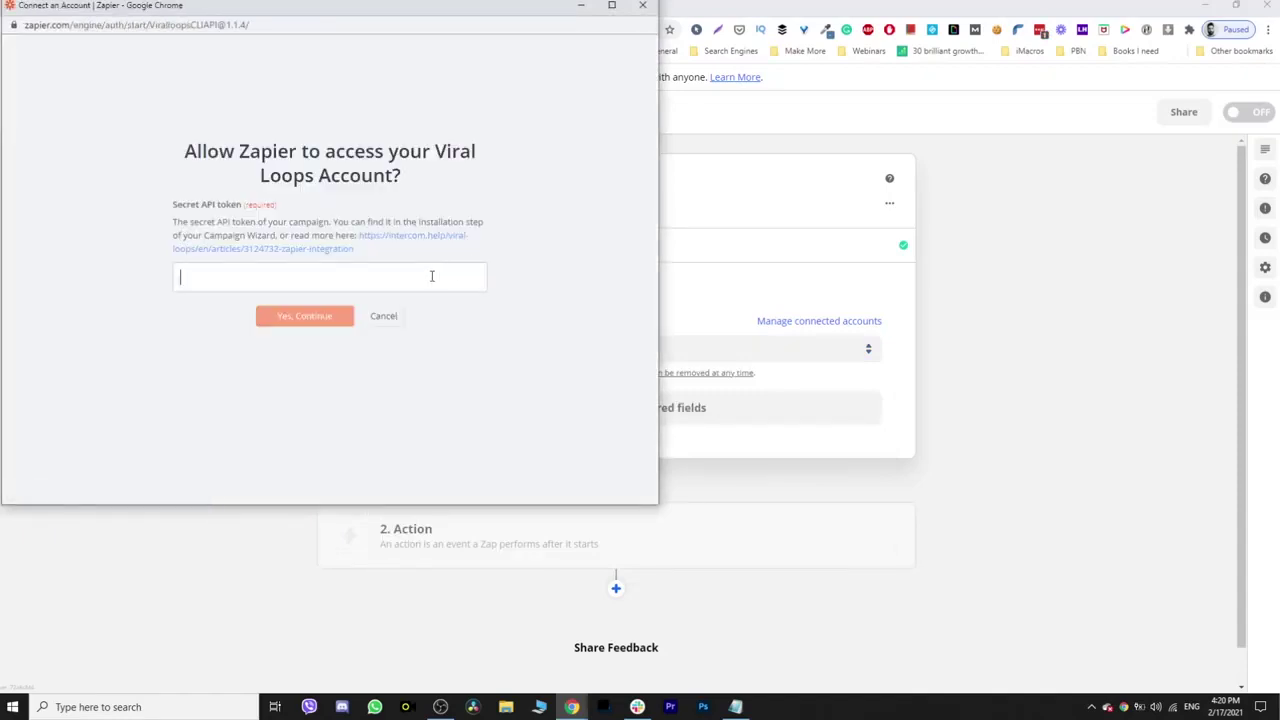
key(ctrl+v)
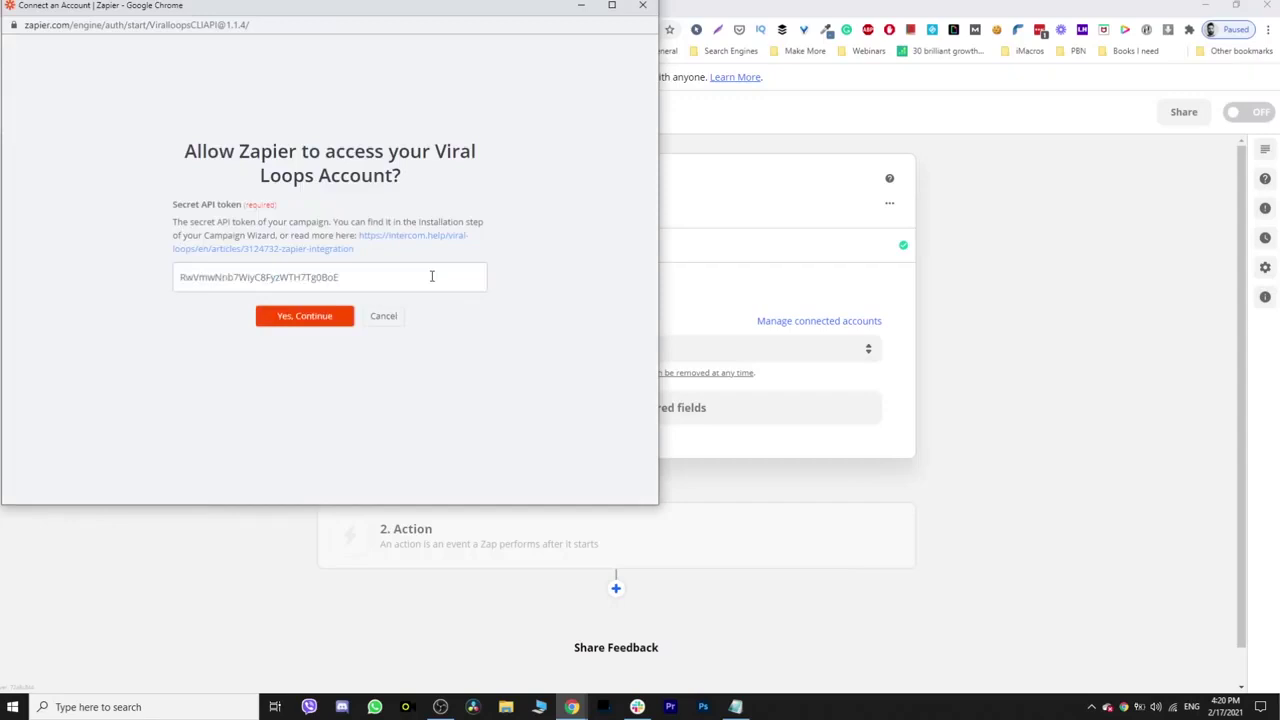
click(344, 318)
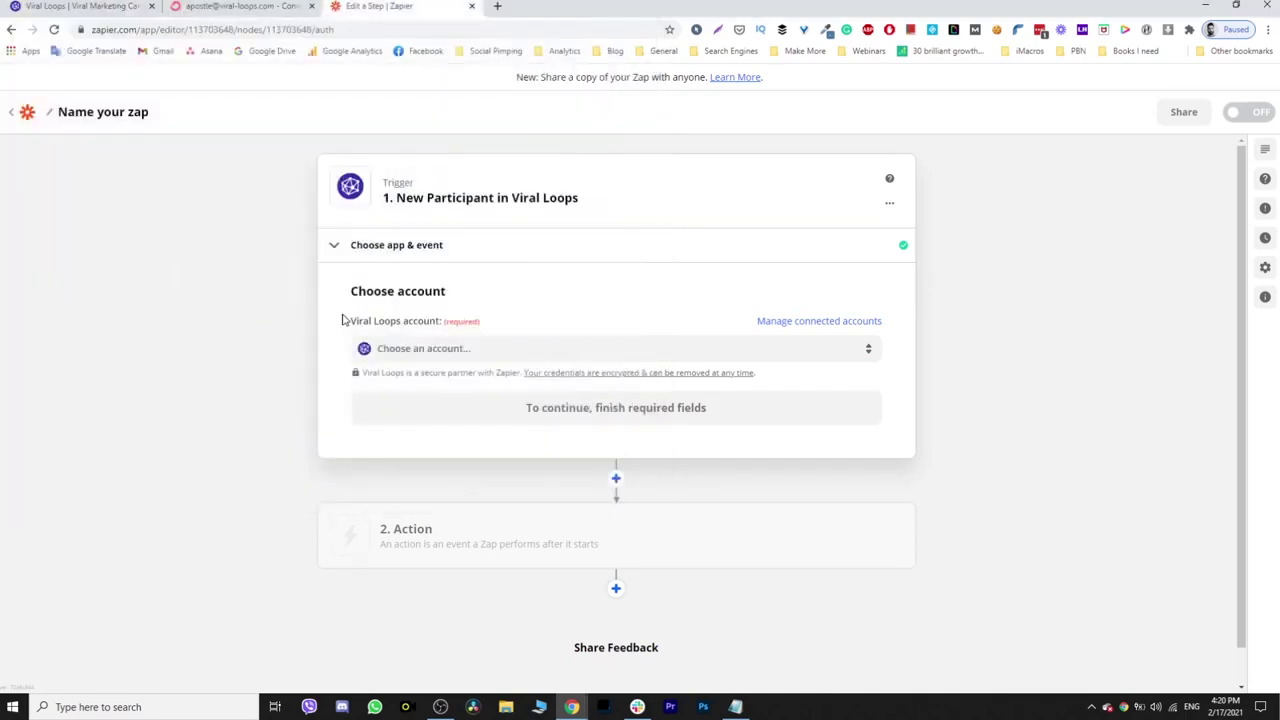
Select the 'Zapier Integration with ConvertKit #2' account, test the trigger, and continue.
click(450, 350)
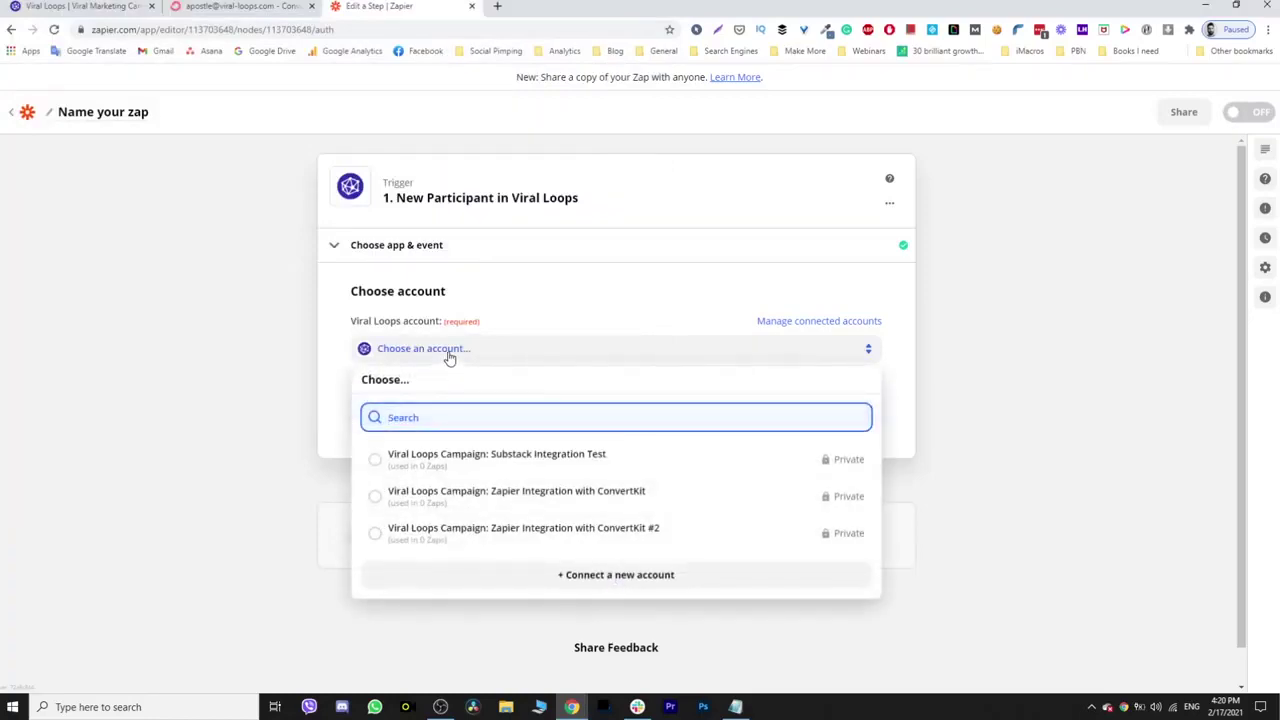
click(486, 538)
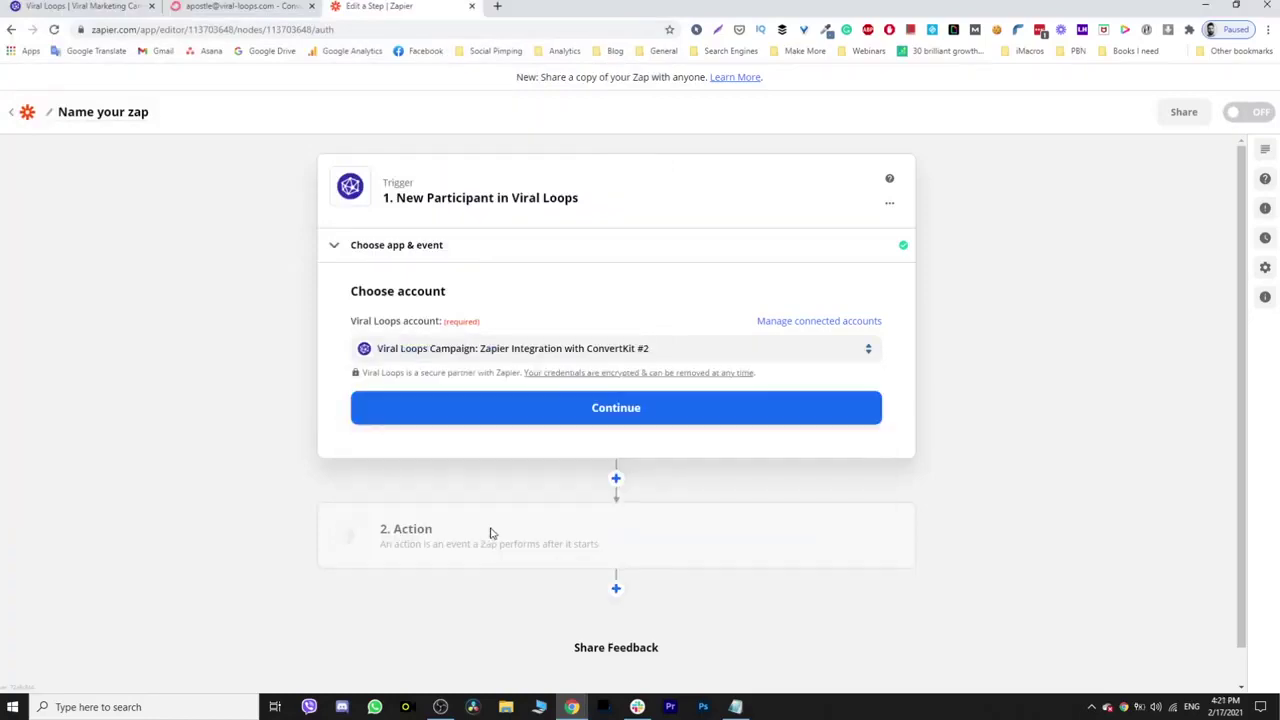
click(647, 423)
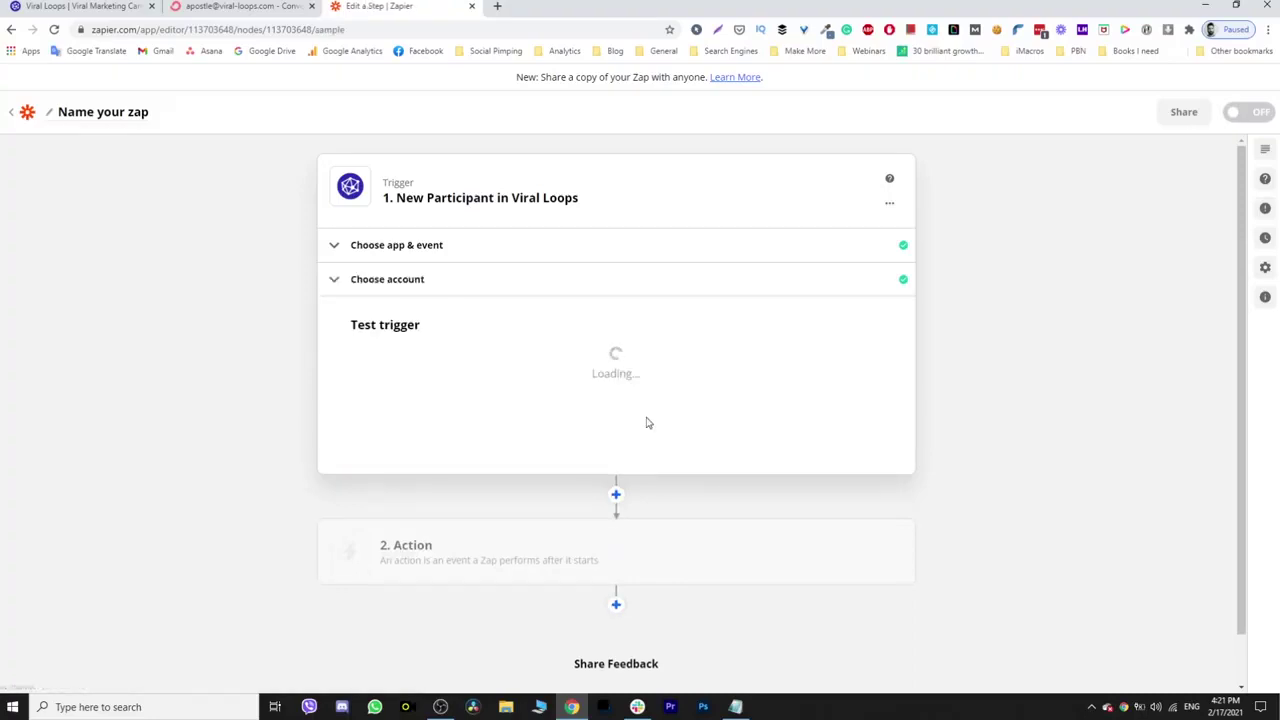
click(618, 543)
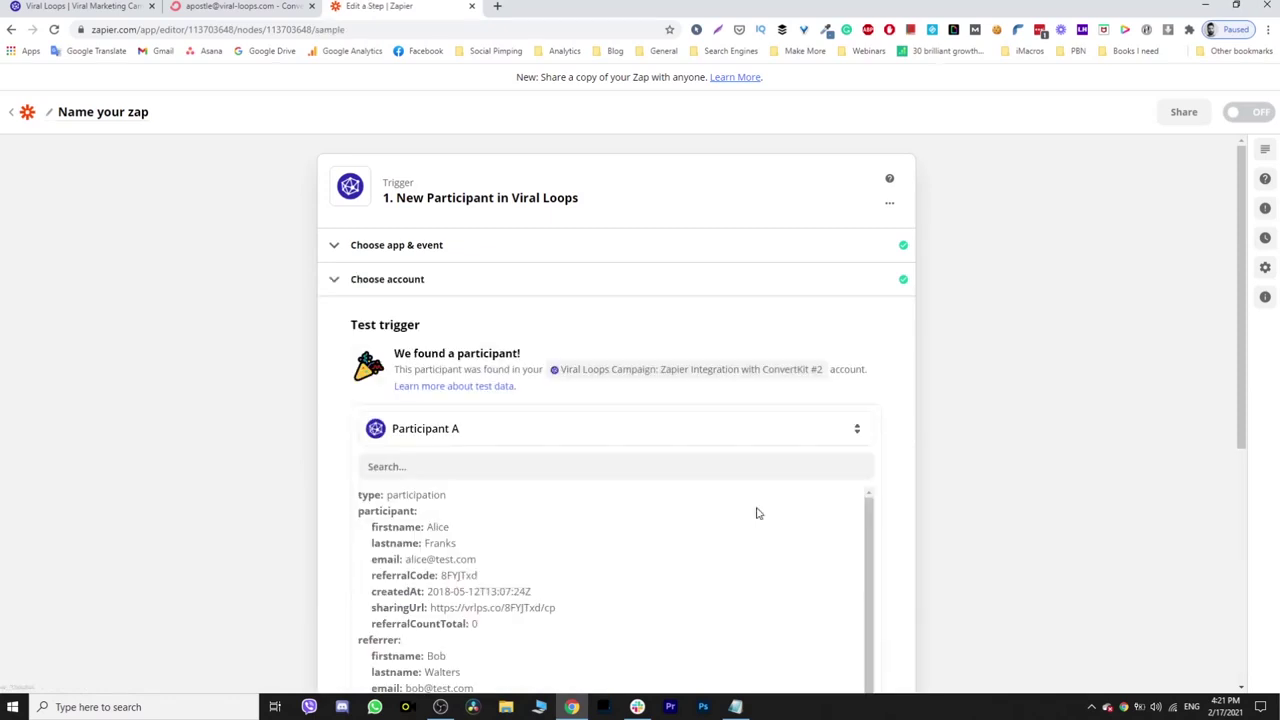
scroll(917, 434, down, 2)
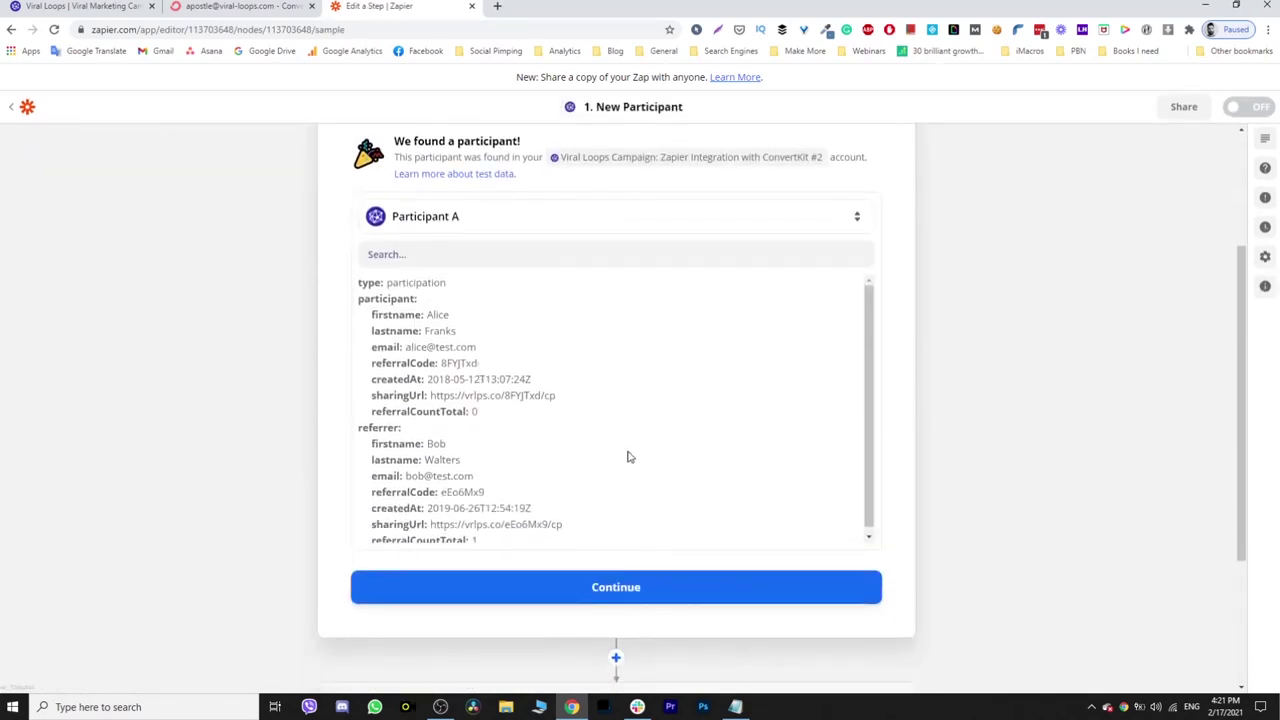
click(619, 587)
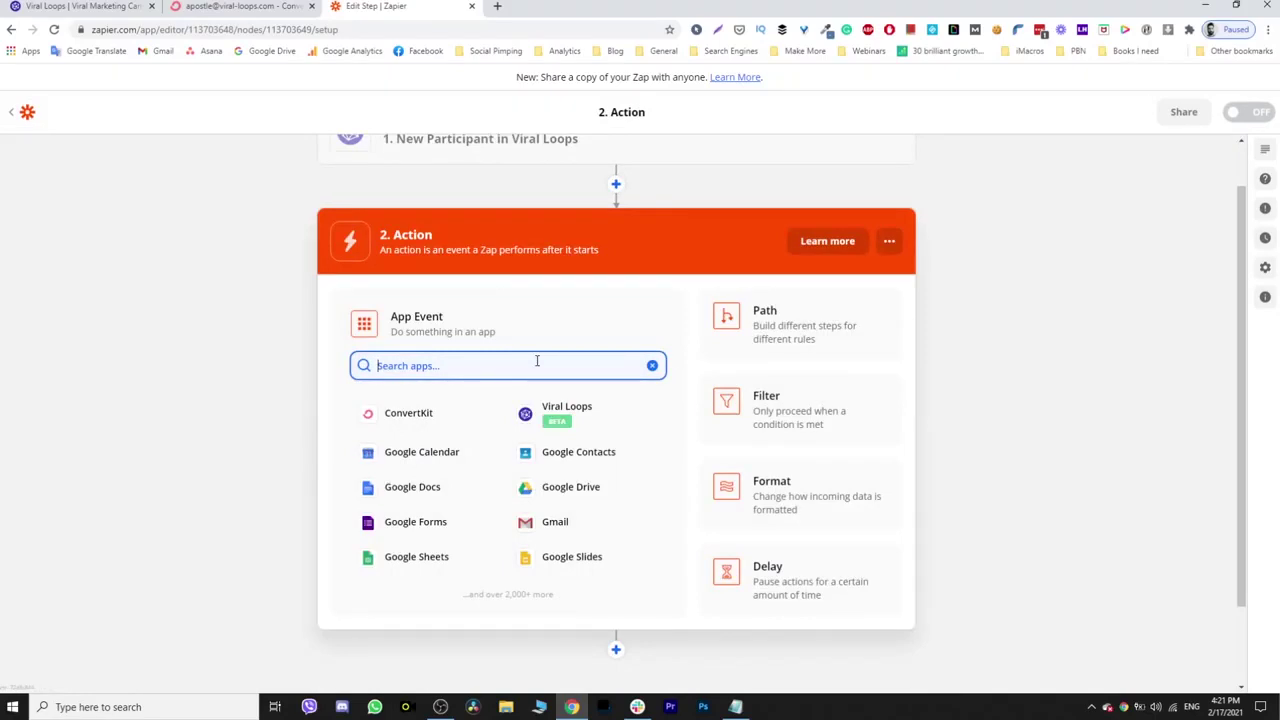
Set the action to ConvertKit's Add Subscriber to Form event.
click(430, 414)
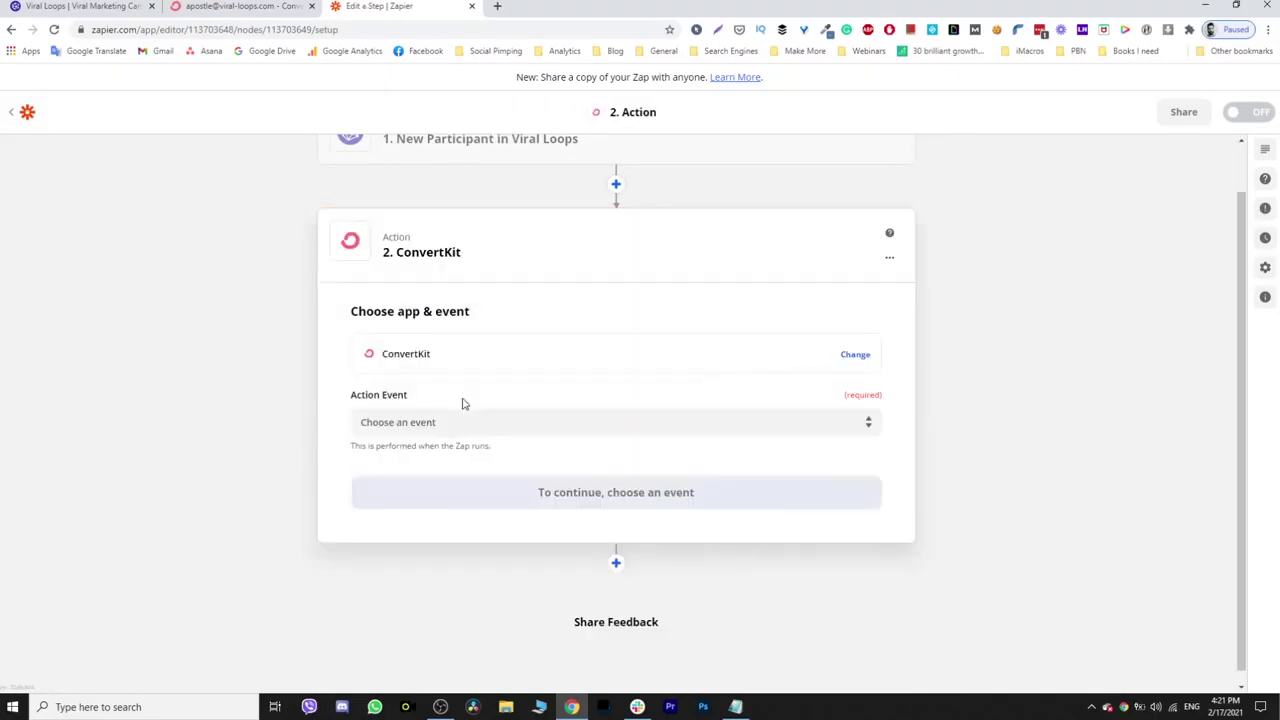
click(512, 422)
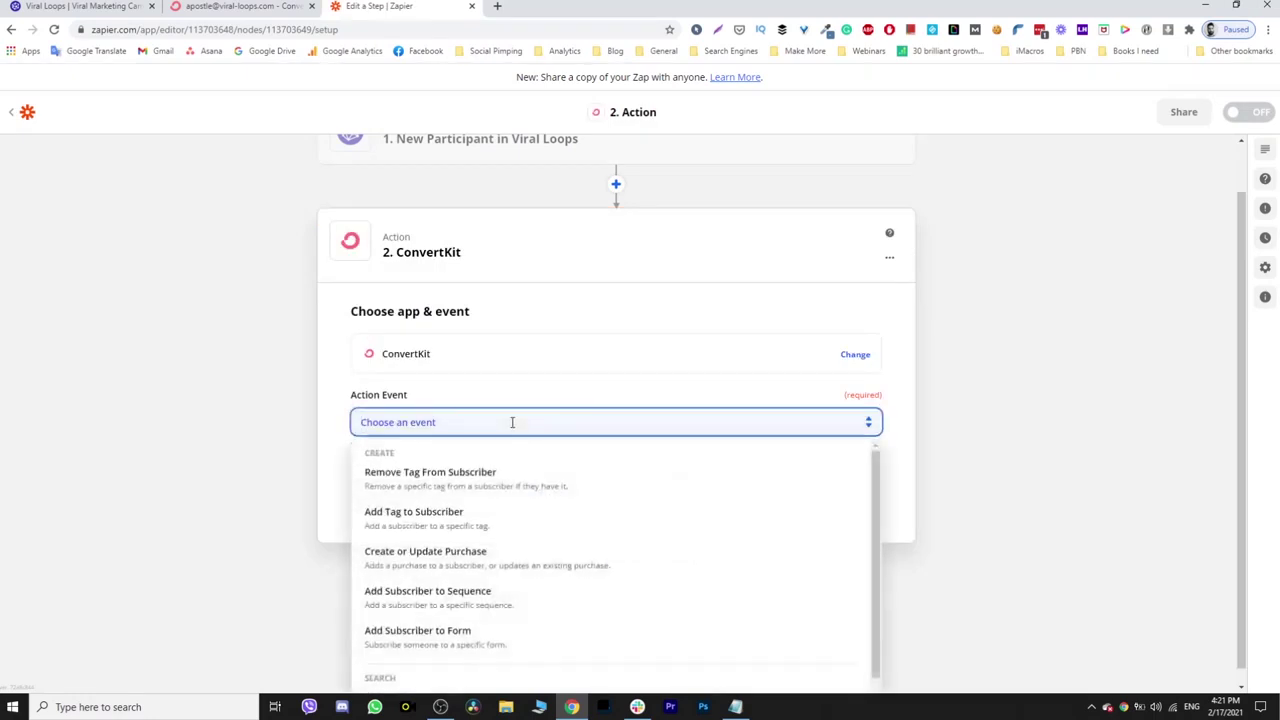
click(455, 640)
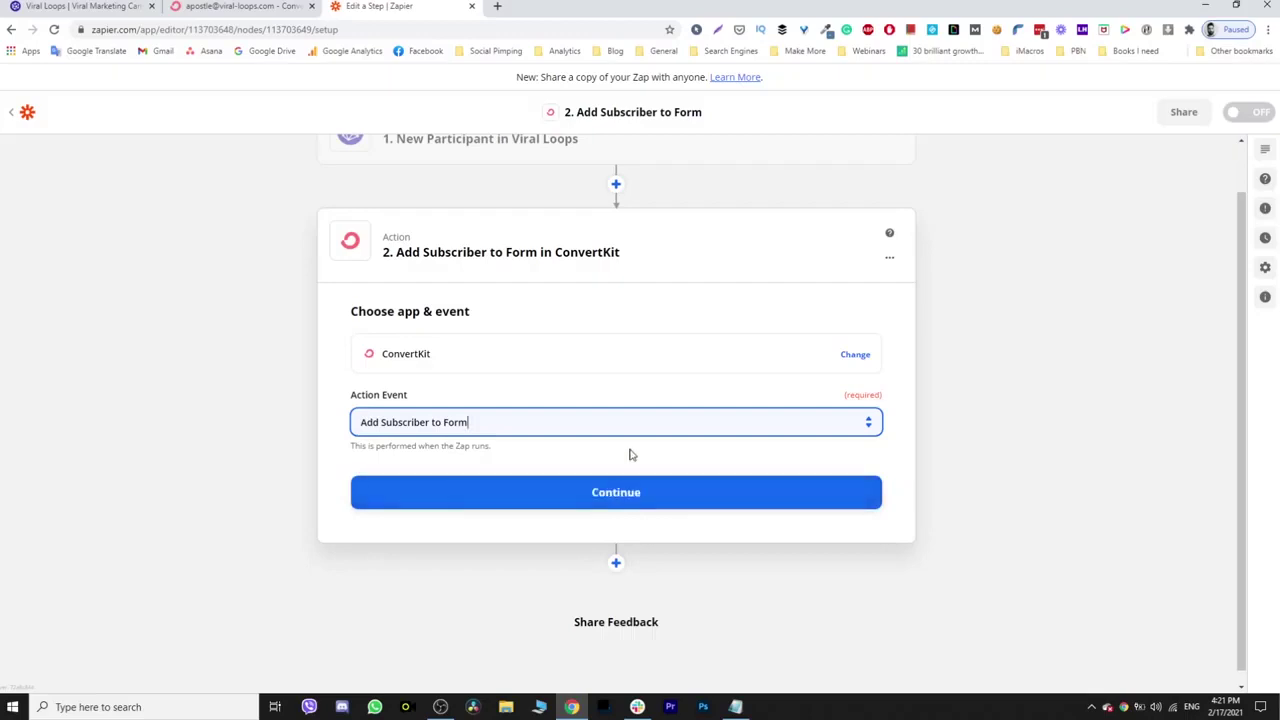
click(619, 492)
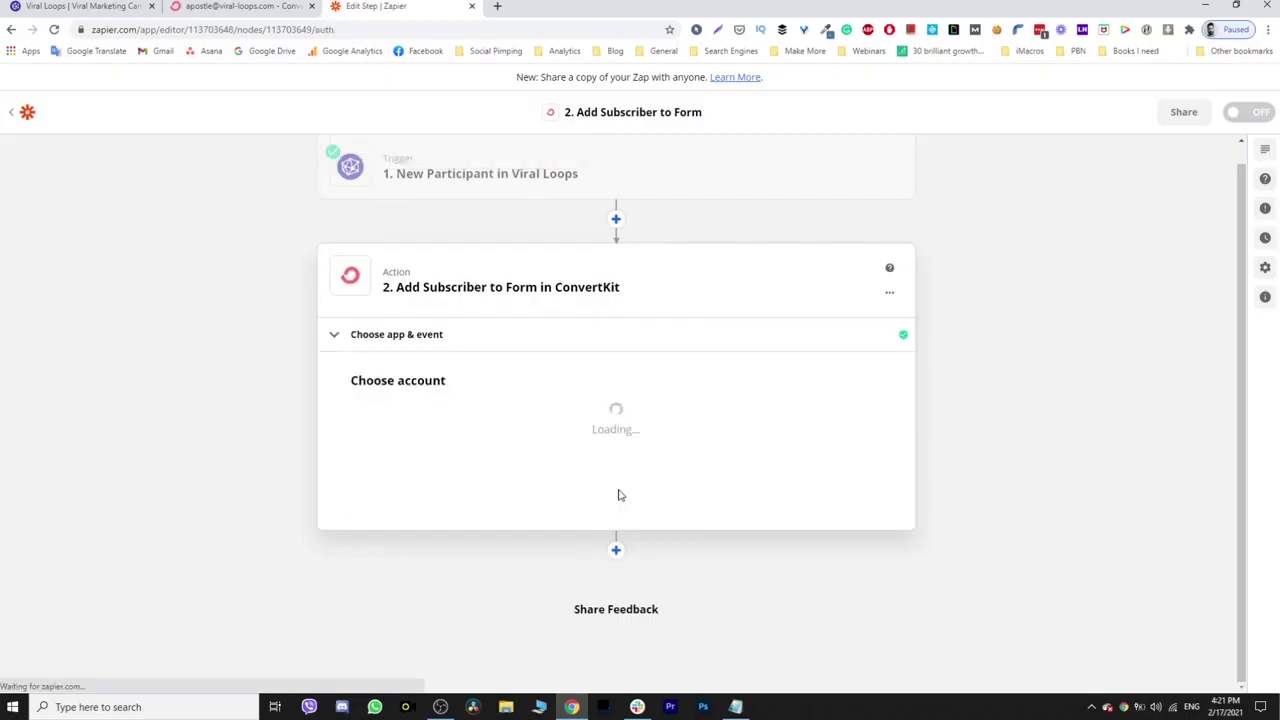
click(552, 421)
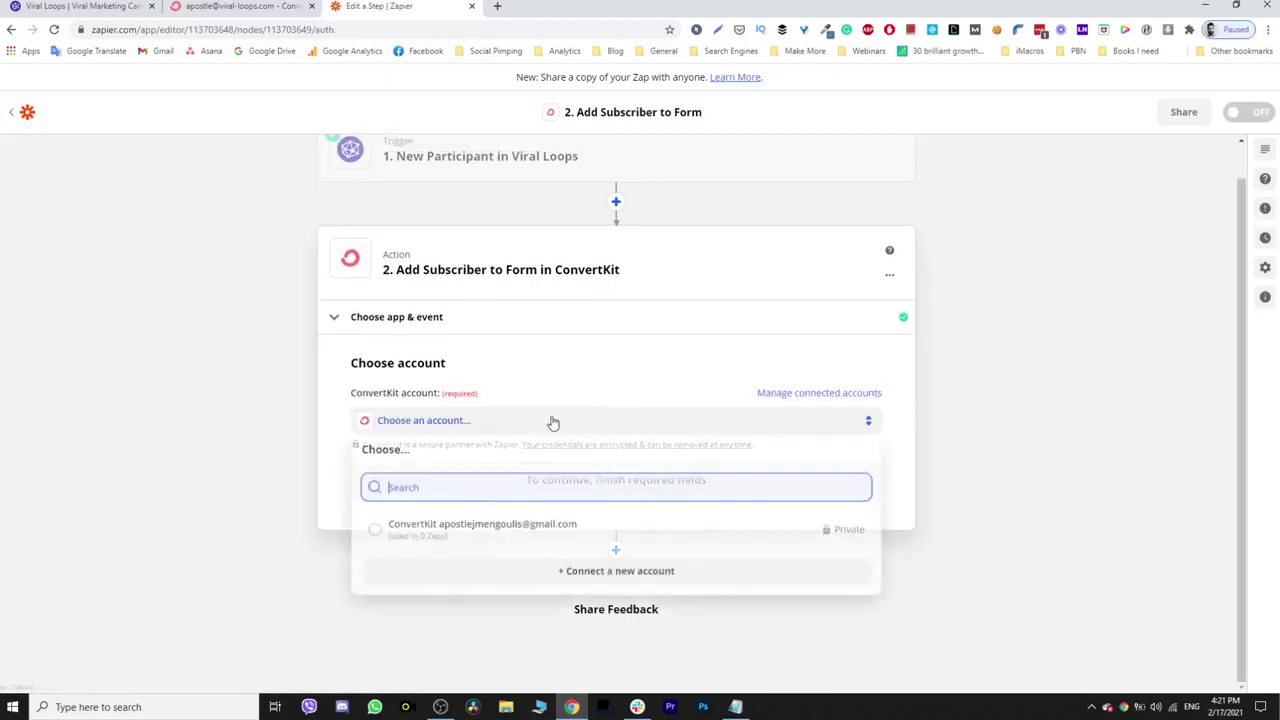
Use the connected ConvertKit account and choose Subscribe form as the target form.
click(464, 532)
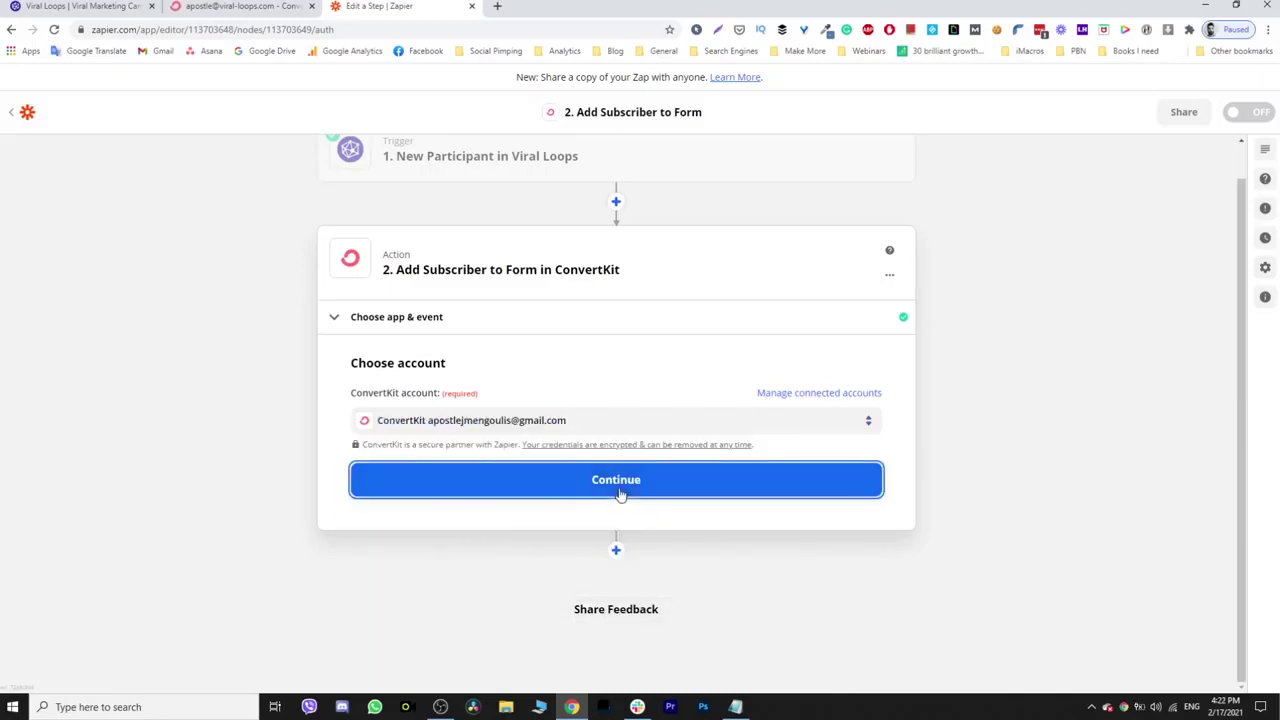
click(618, 490)
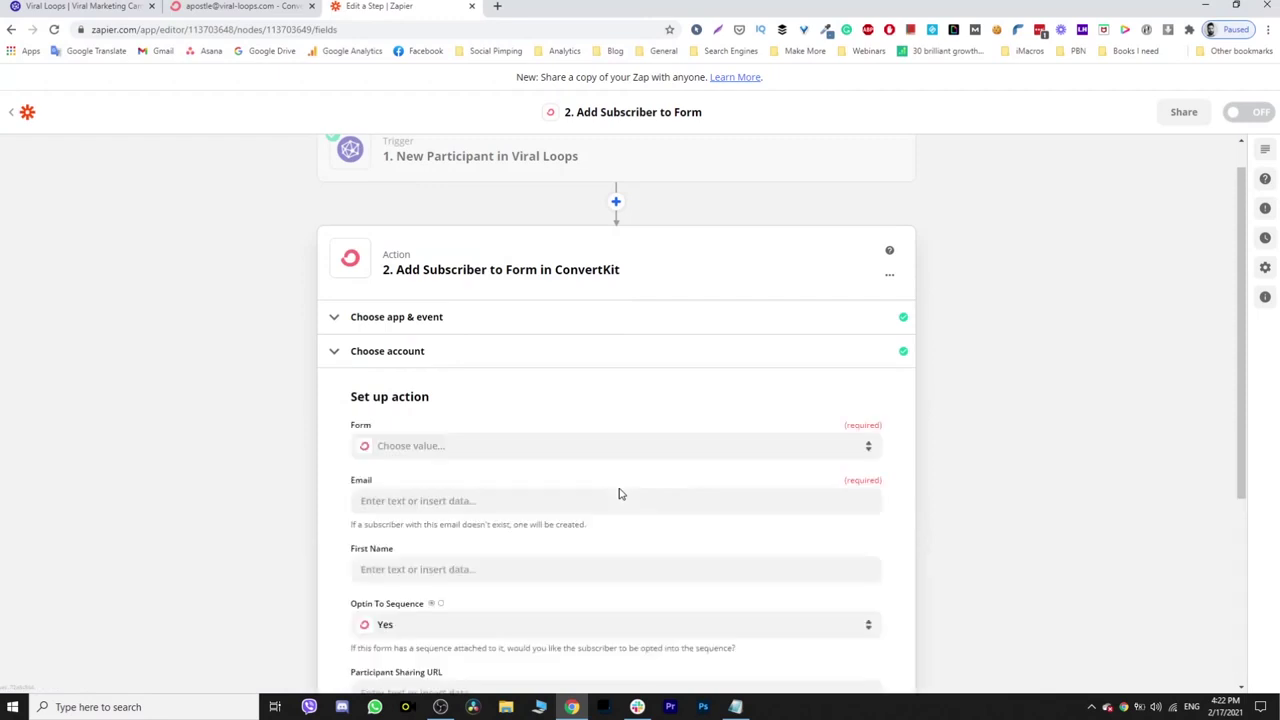
click(420, 378)
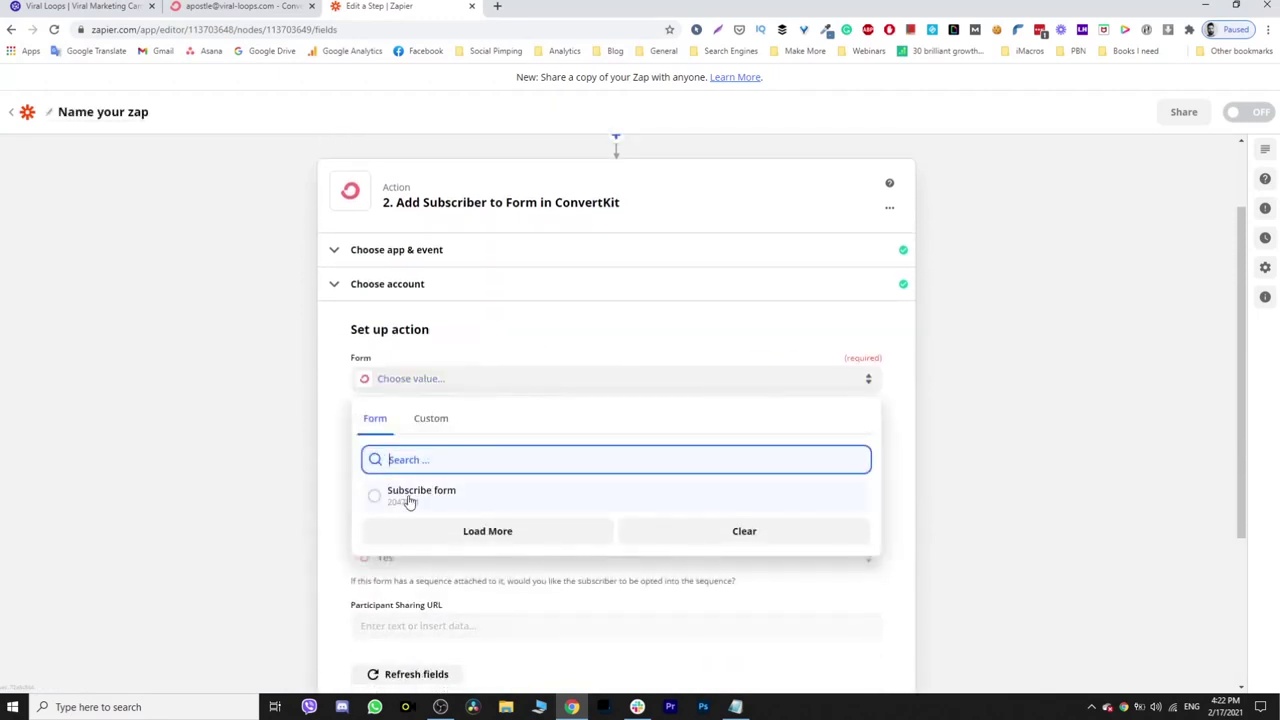
click(410, 492)
Map the participant's email and first name into the Email and First Name fields.
click(449, 433)
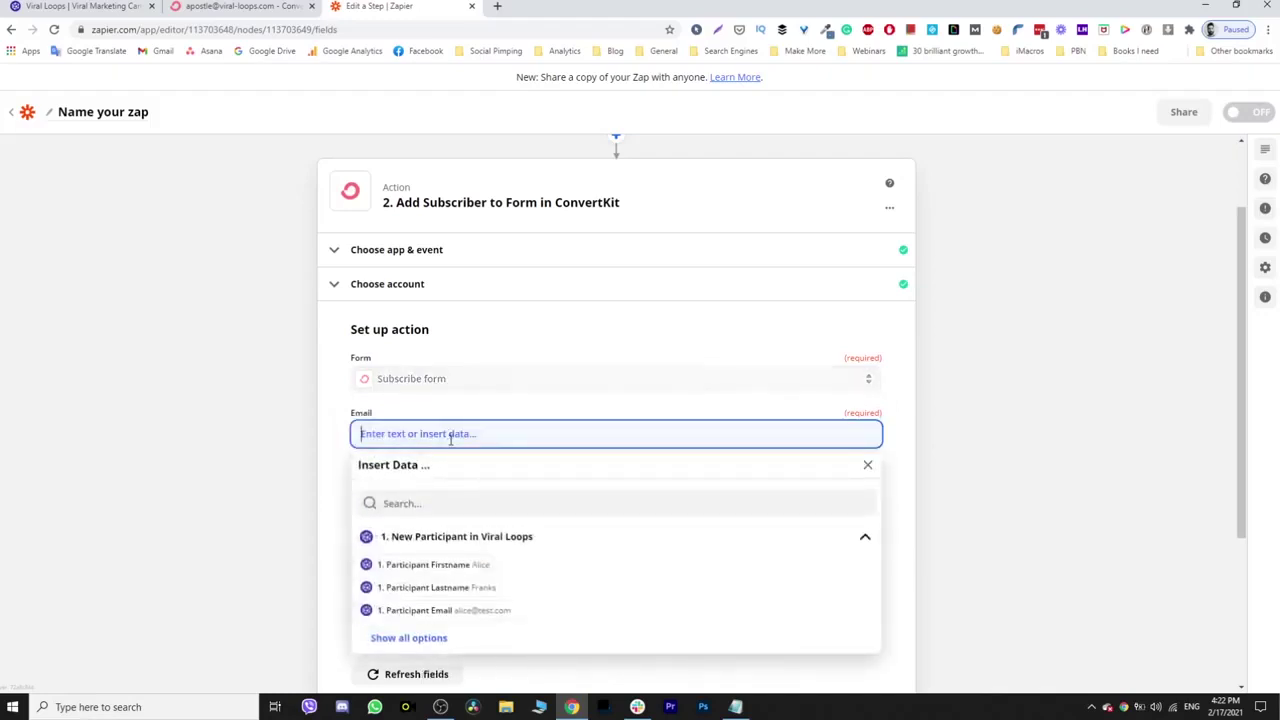
click(449, 610)
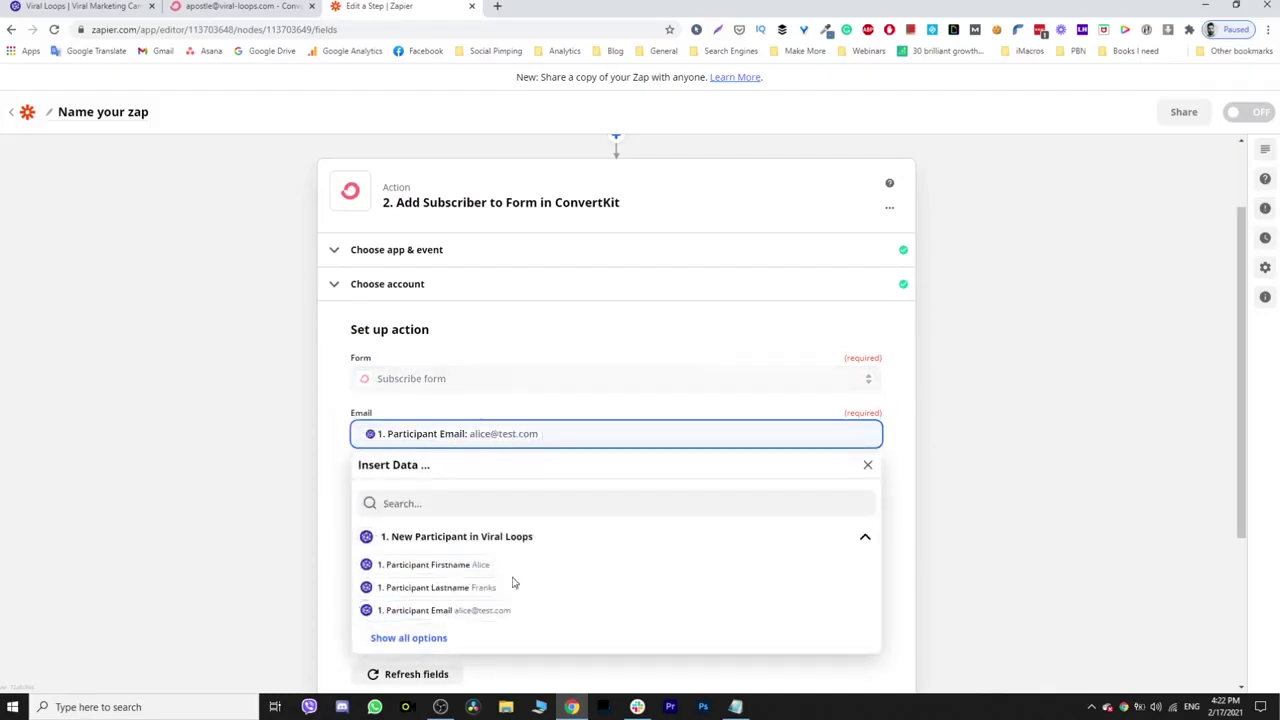
click(986, 411)
click(481, 503)
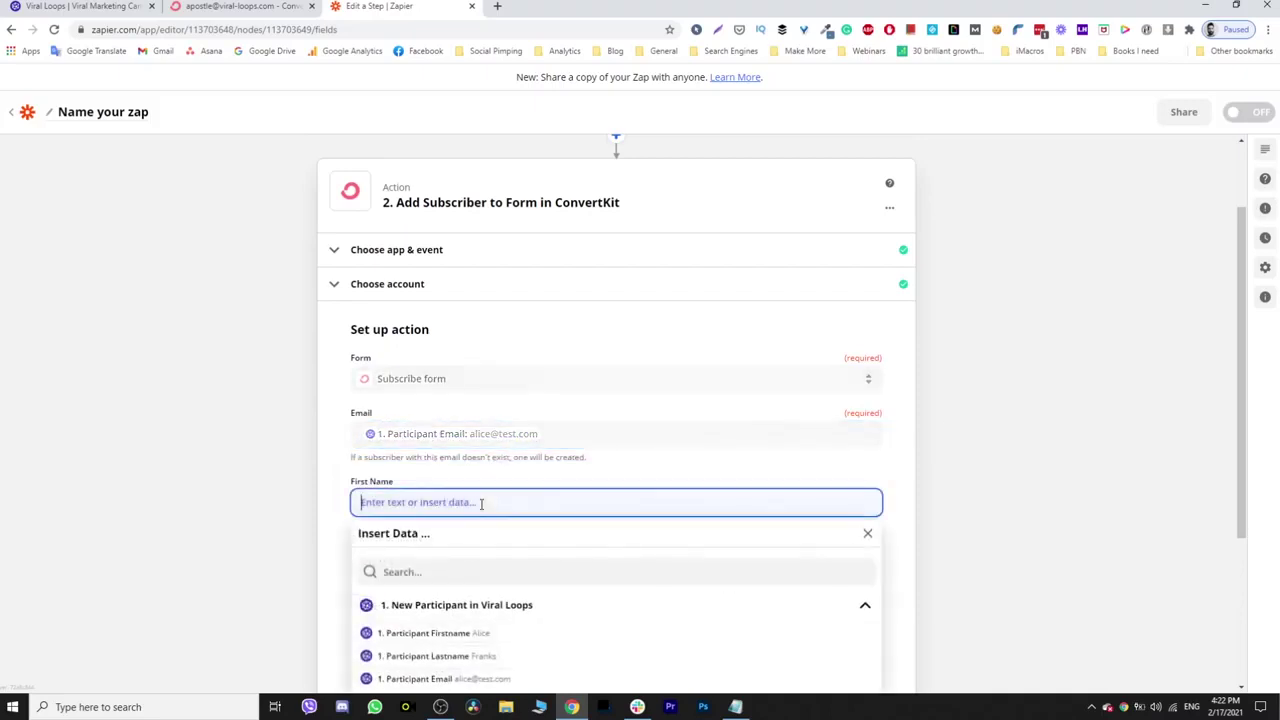
click(432, 633)
click(922, 463)
Insert '1. Participant Sharing URL' into the Participant Sharing URL field and refresh fields.
scroll(800, 410, down, 2)
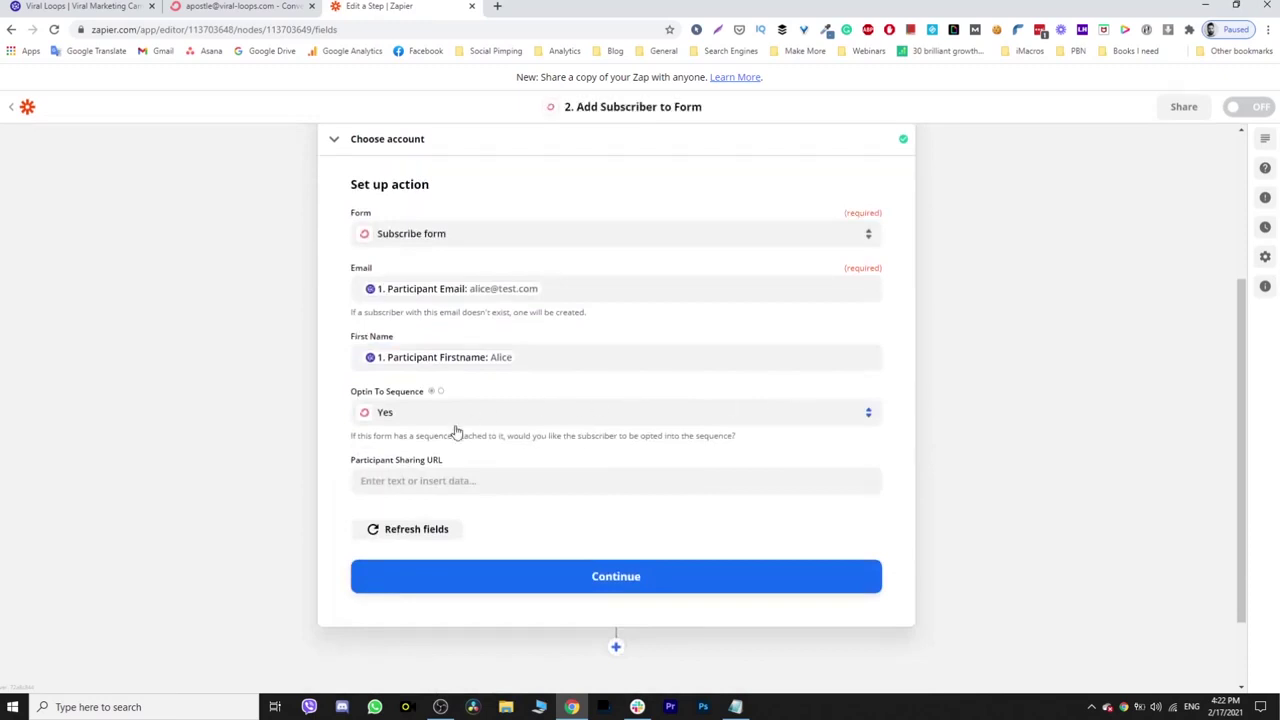
click(403, 480)
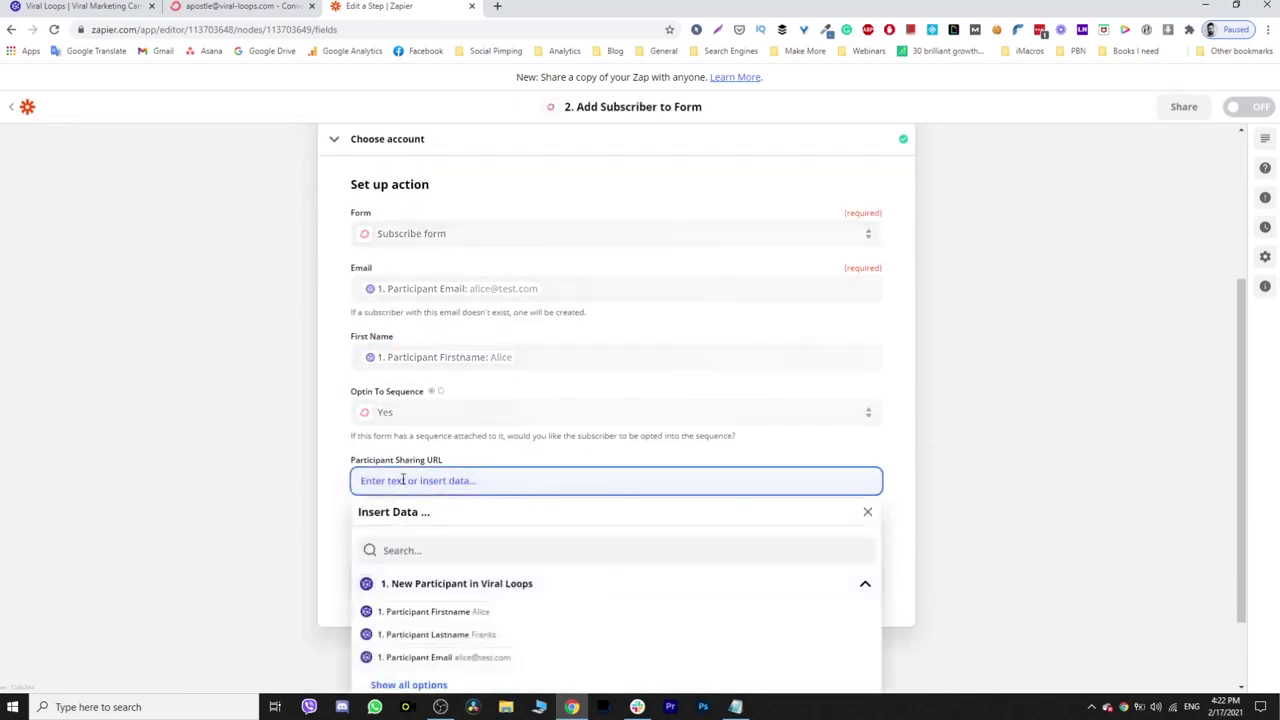
scroll(610, 580, down, 1)
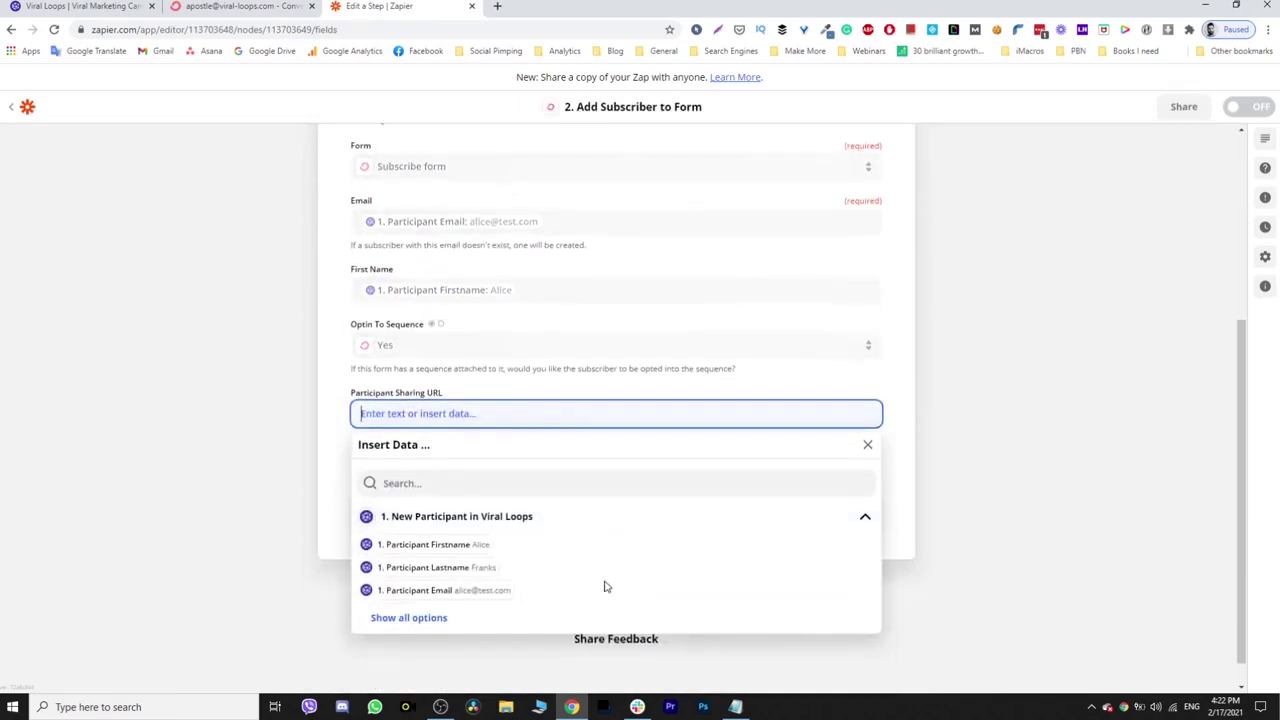
click(437, 617)
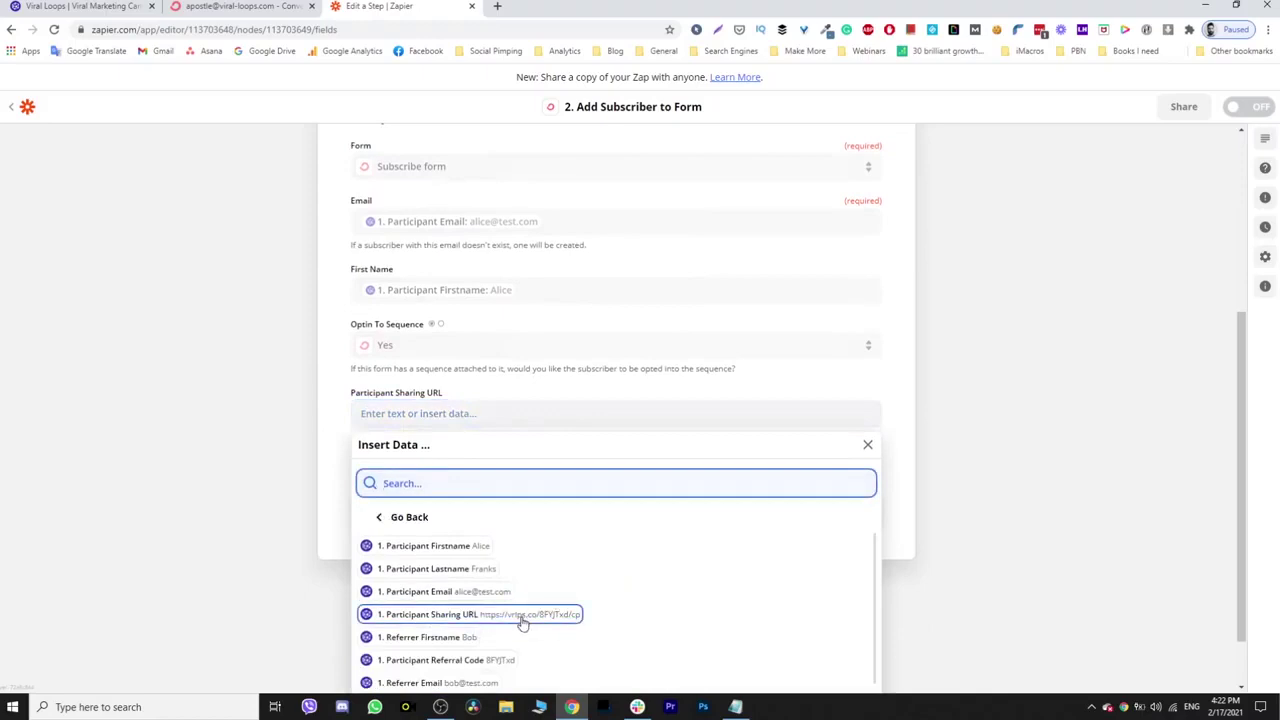
click(522, 618)
click(908, 374)
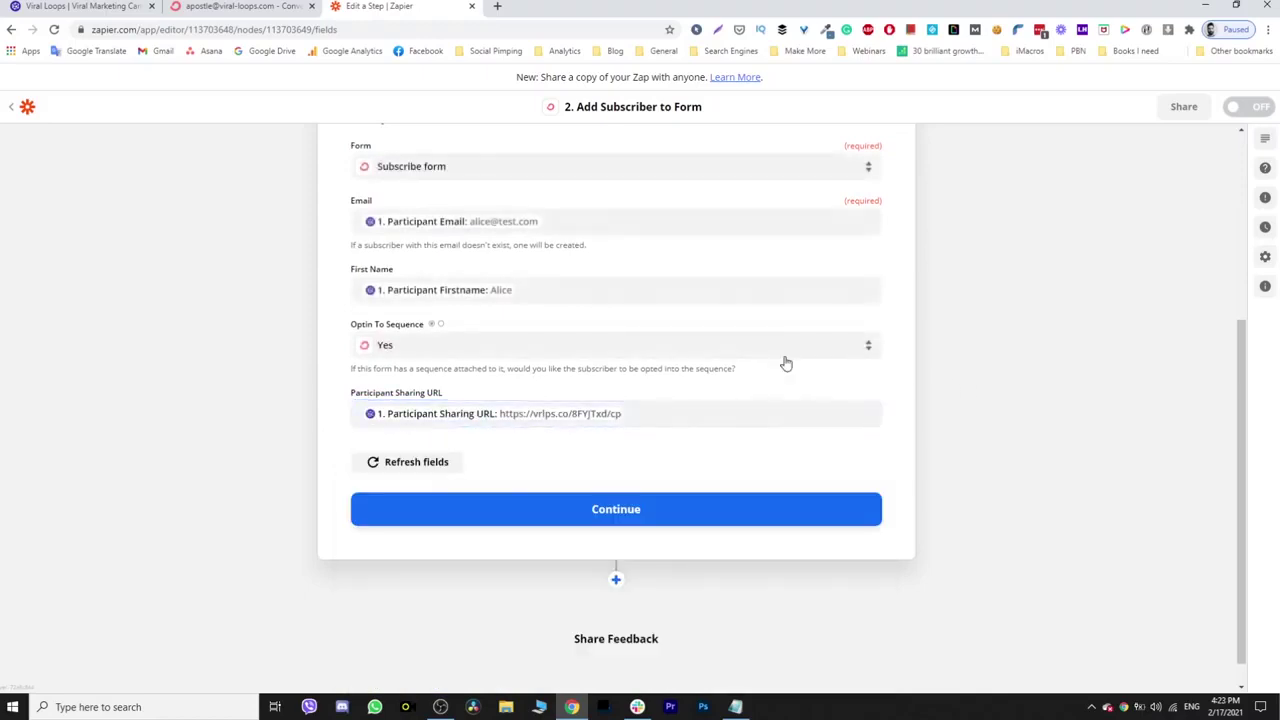
click(428, 463)
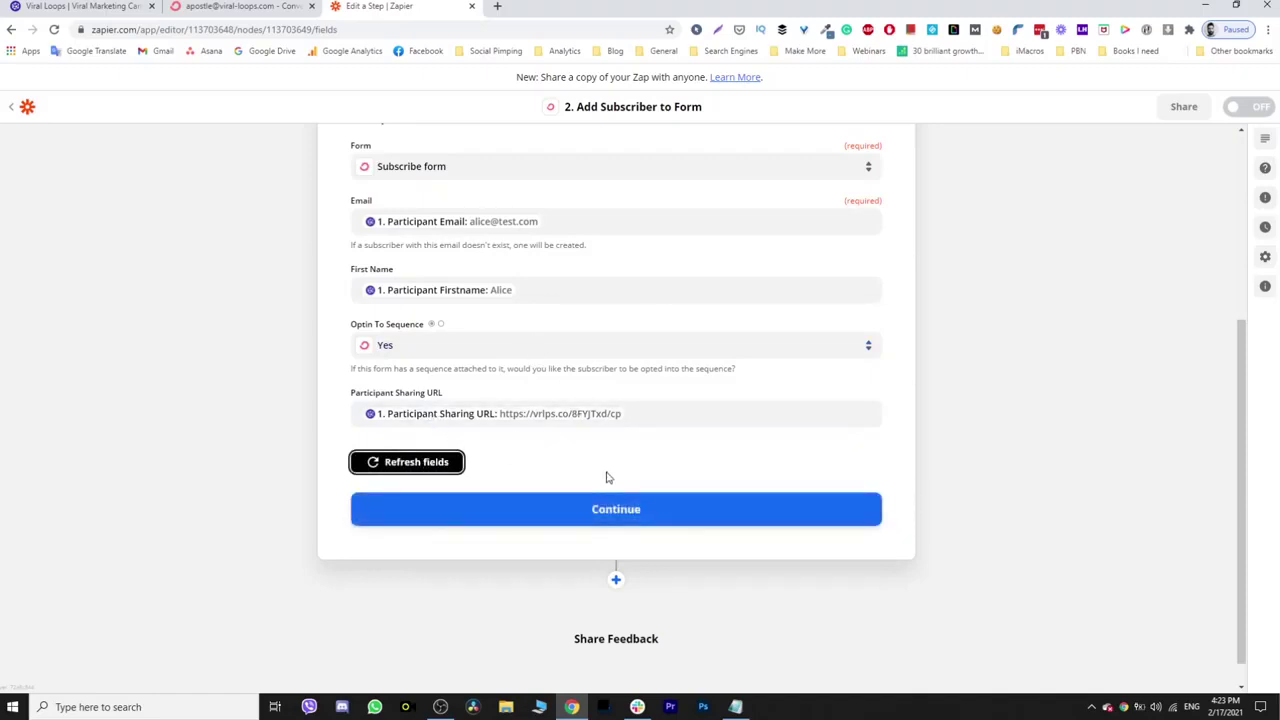
scroll(800, 432, up, 1)
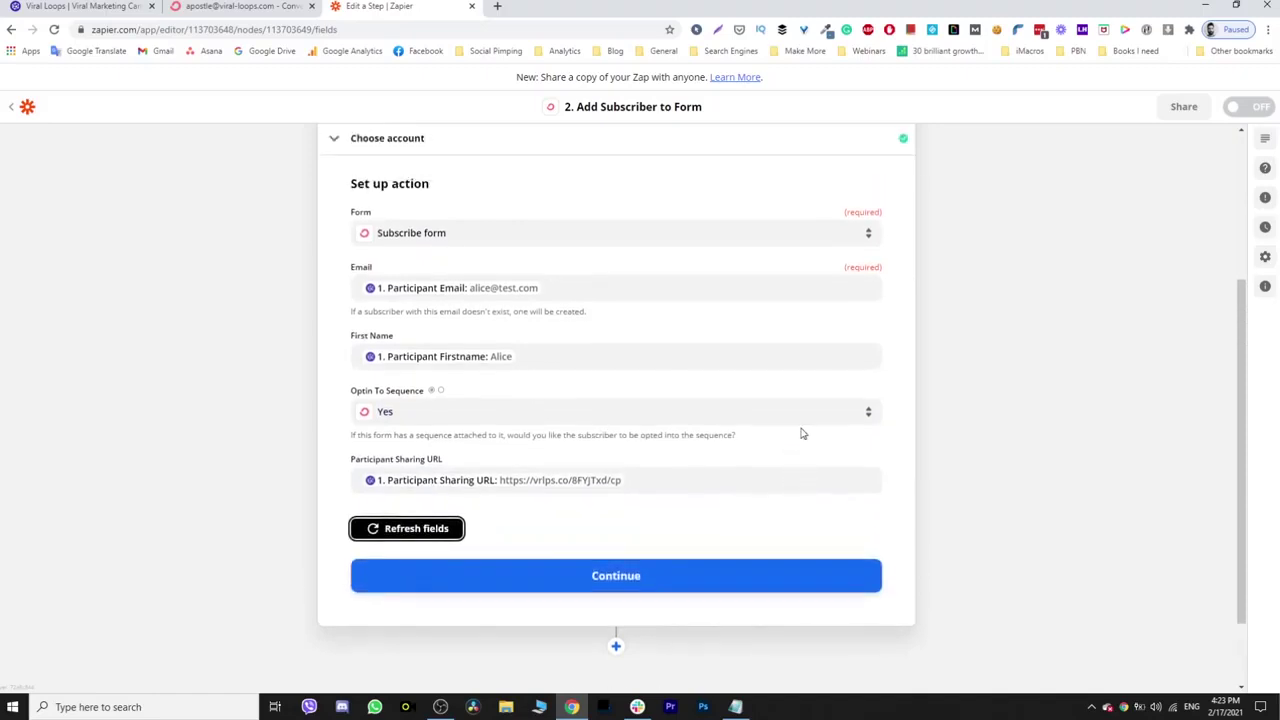
Test the ConvertKit action, turn the Zap on, and return to the Zaps list.
click(664, 576)
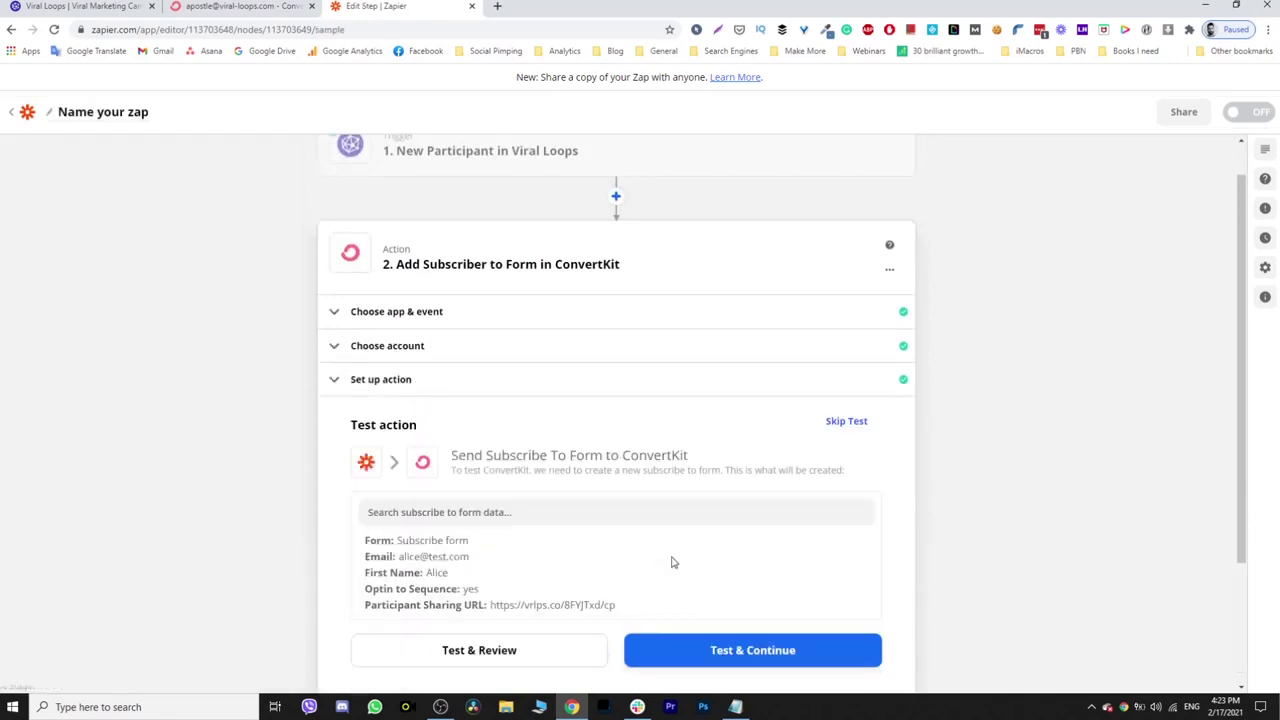
scroll(714, 572, down, 2)
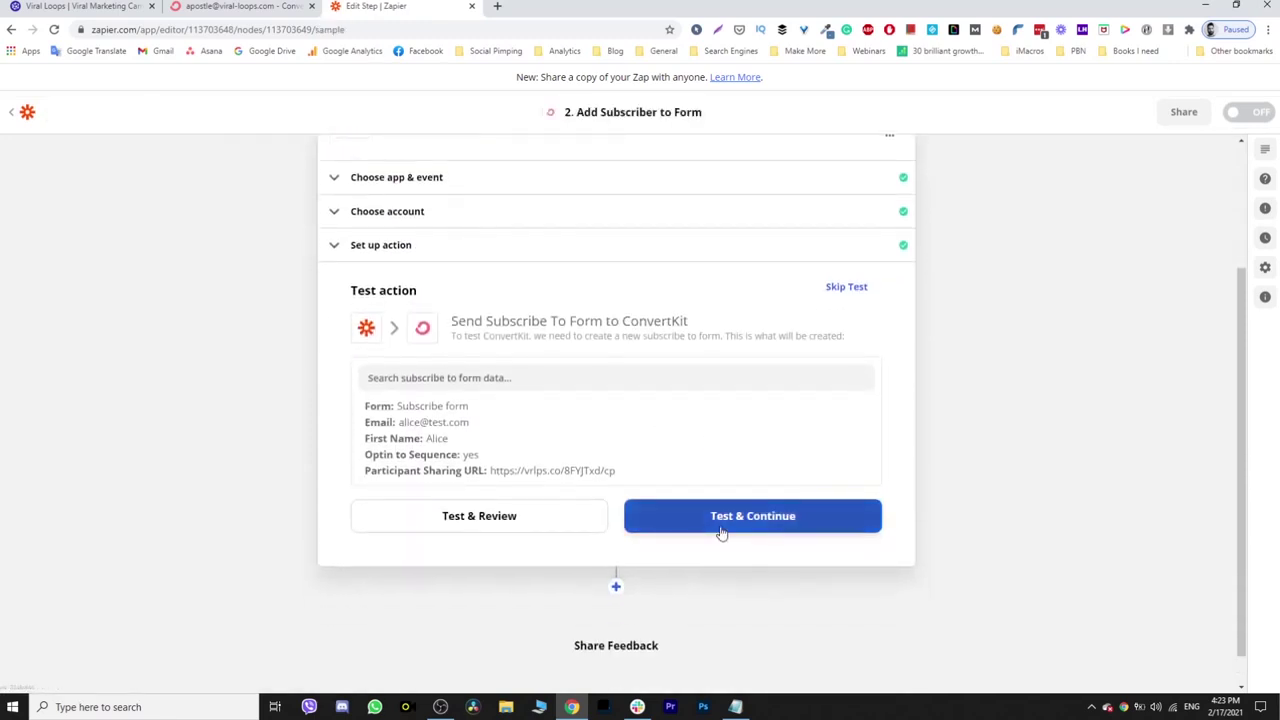
click(720, 531)
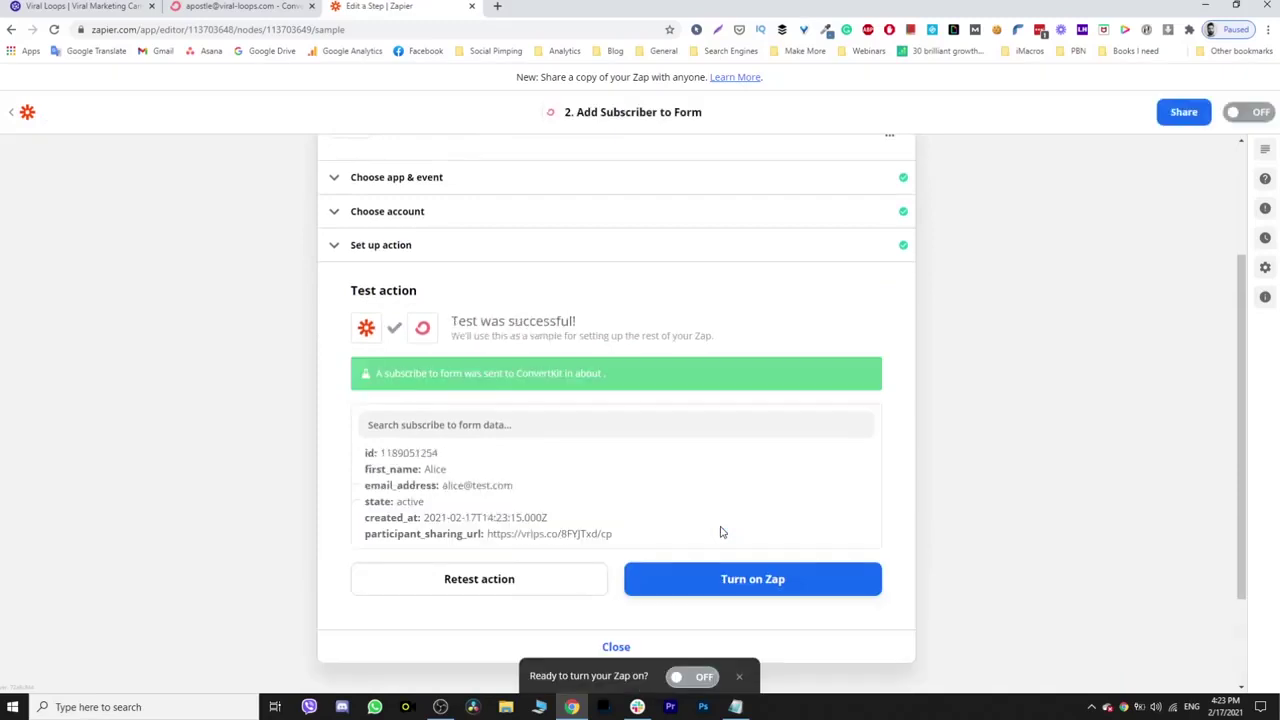
click(721, 583)
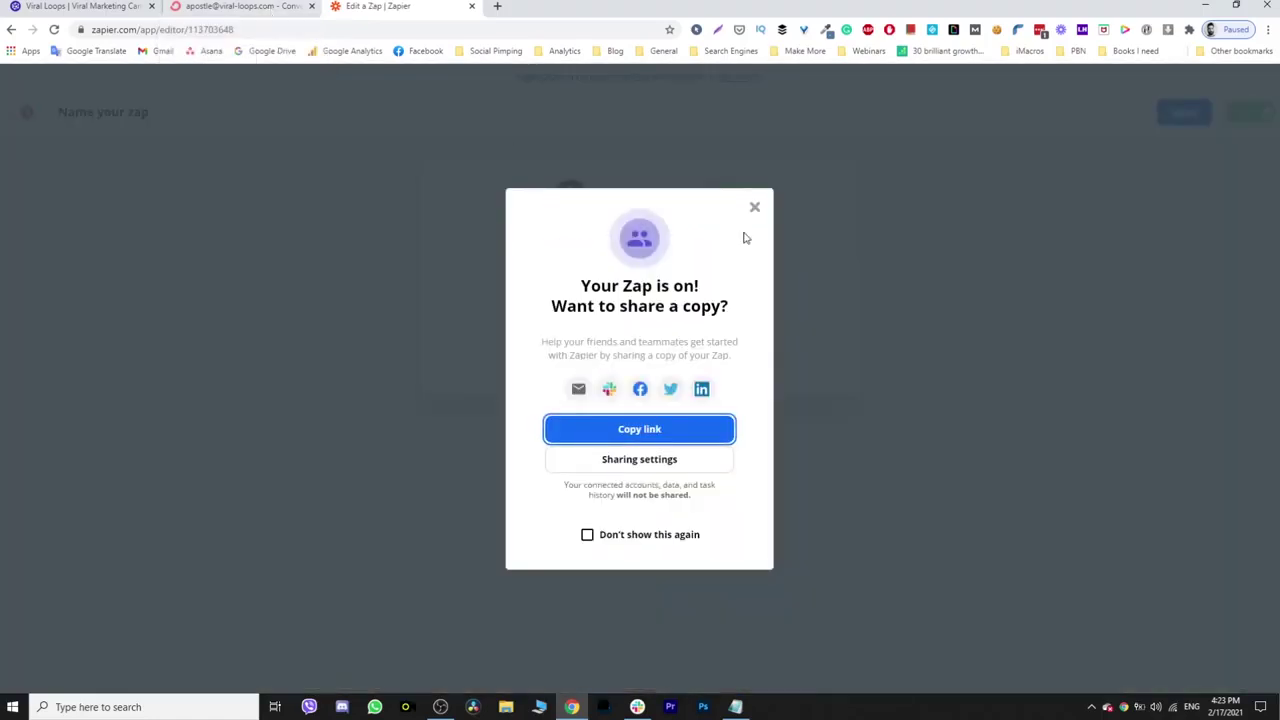
click(753, 211)
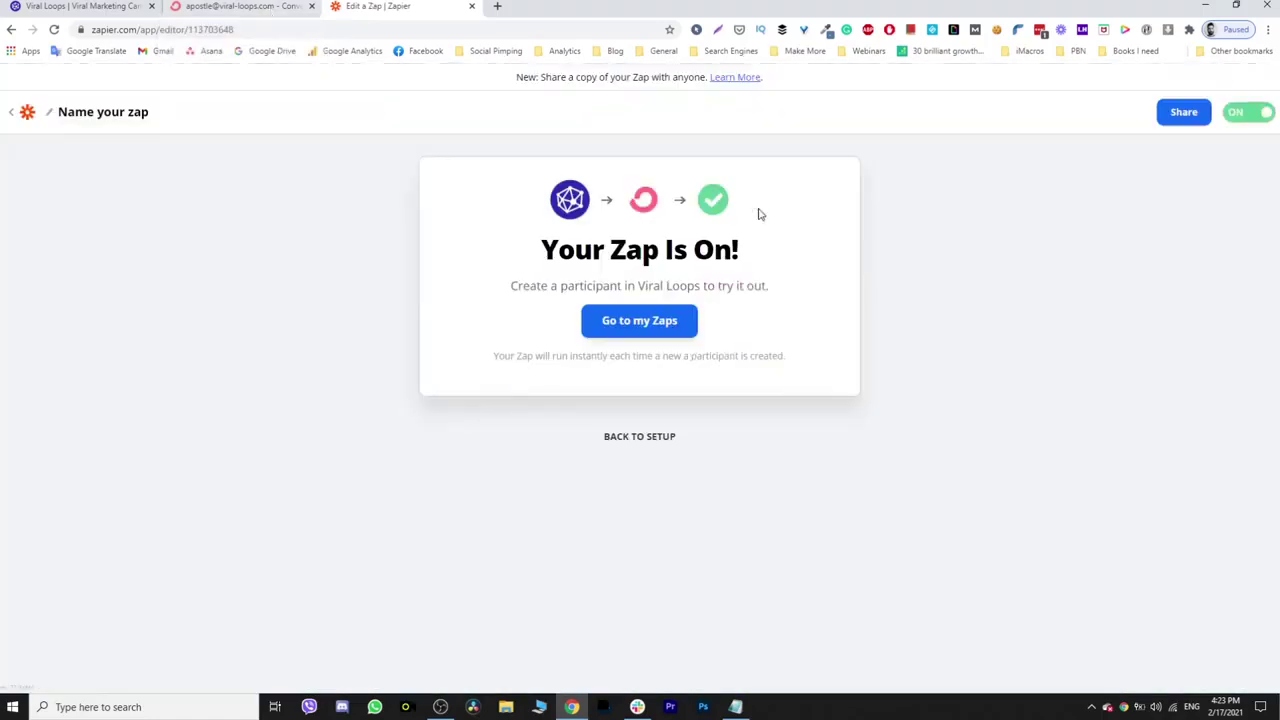
click(26, 113)
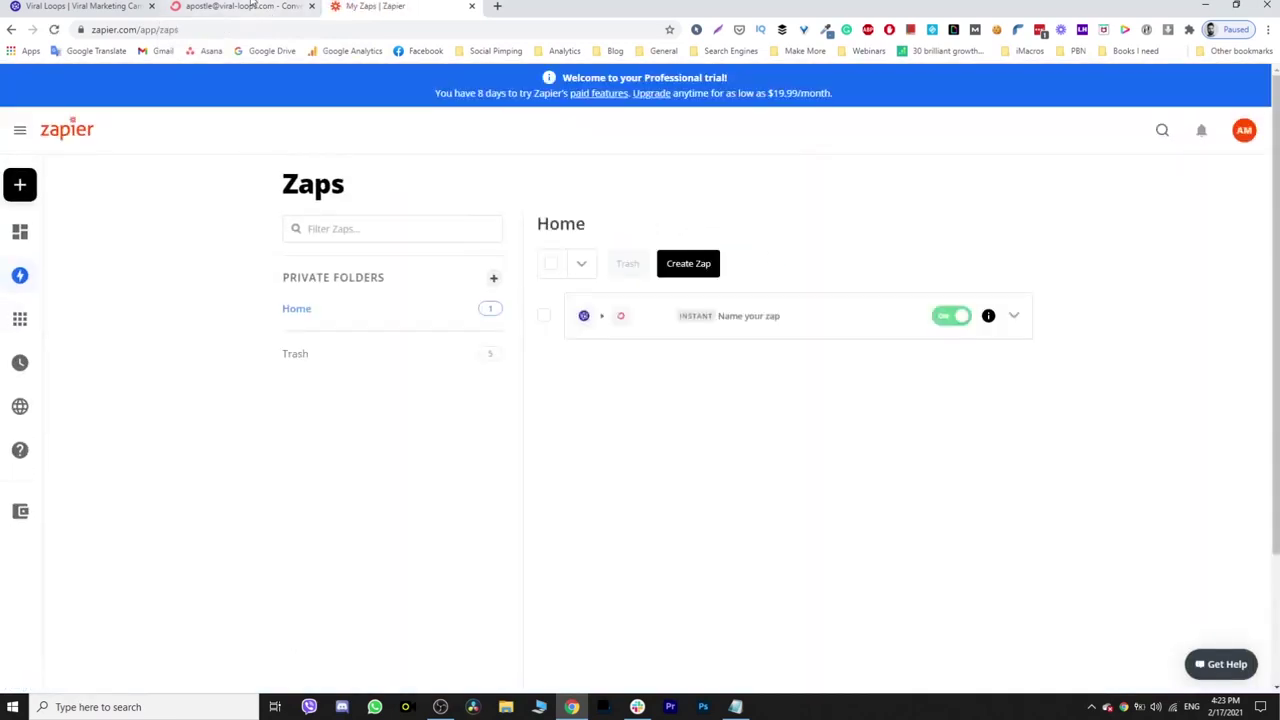
Bulk-delete the Zap's test subscriber in ConvertKit, confirming with 'DO IT'.
click(254, 7)
click(253, 92)
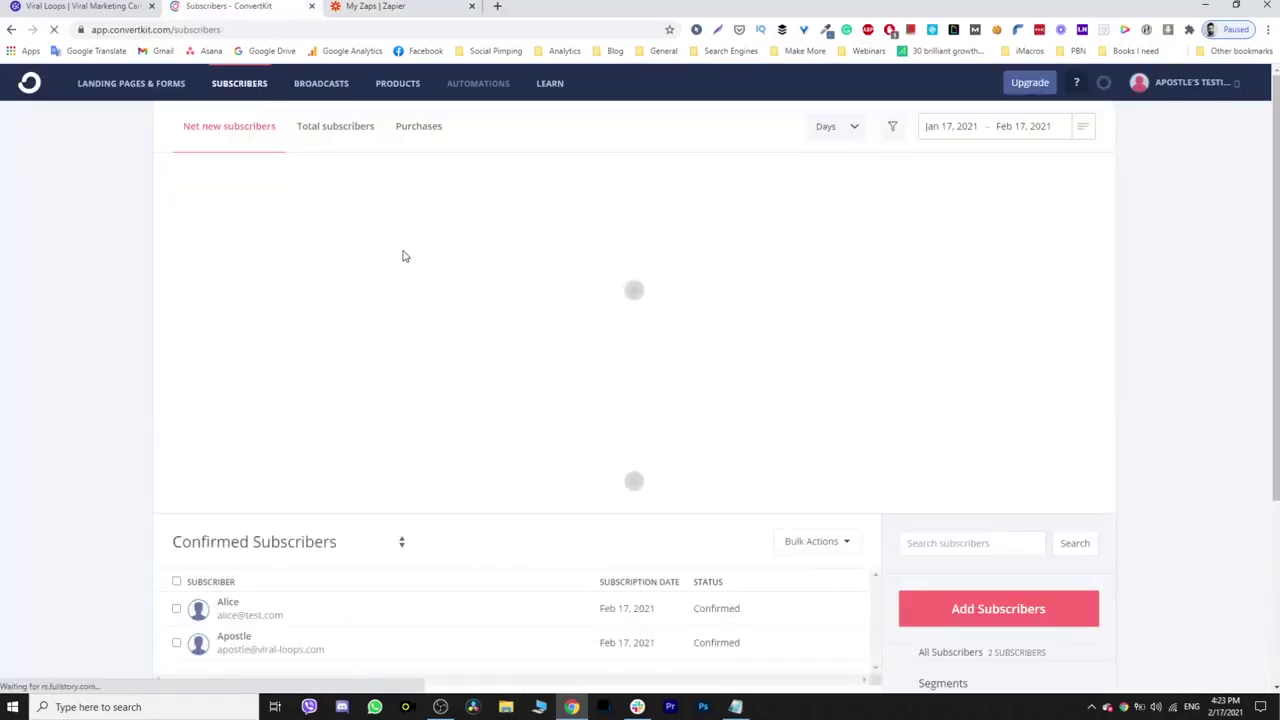
scroll(357, 466, down, 3)
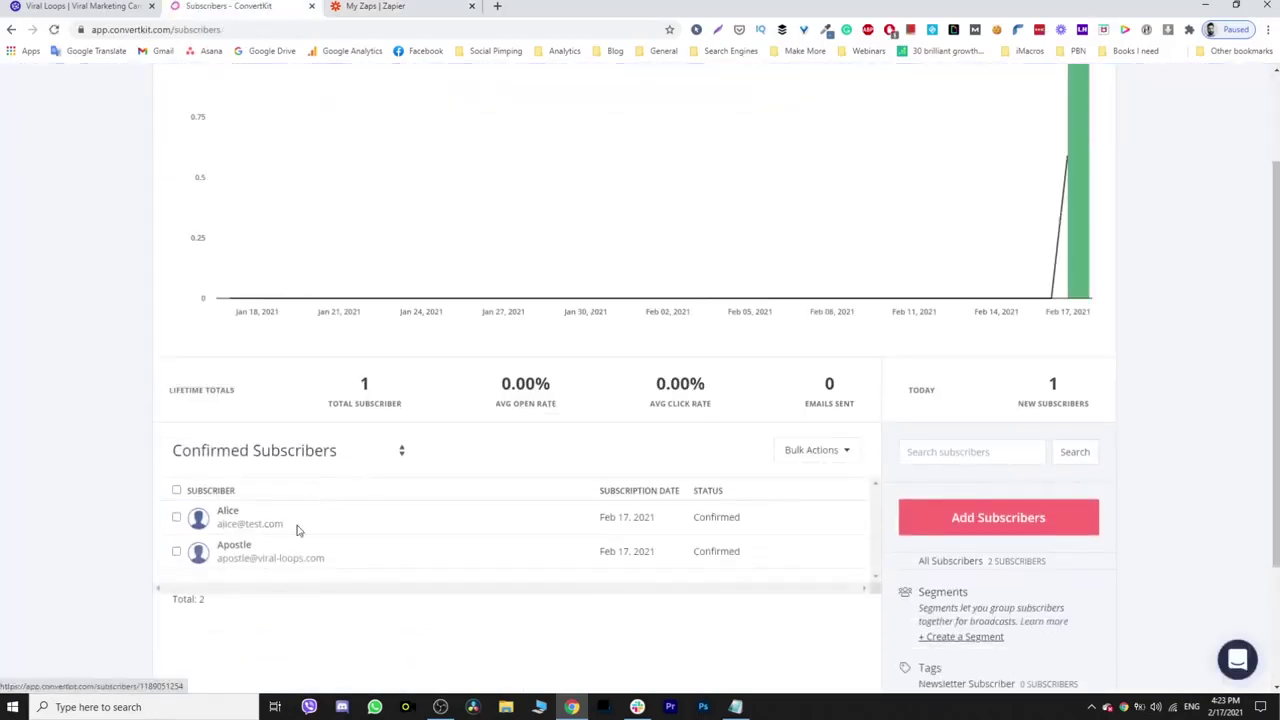
click(176, 517)
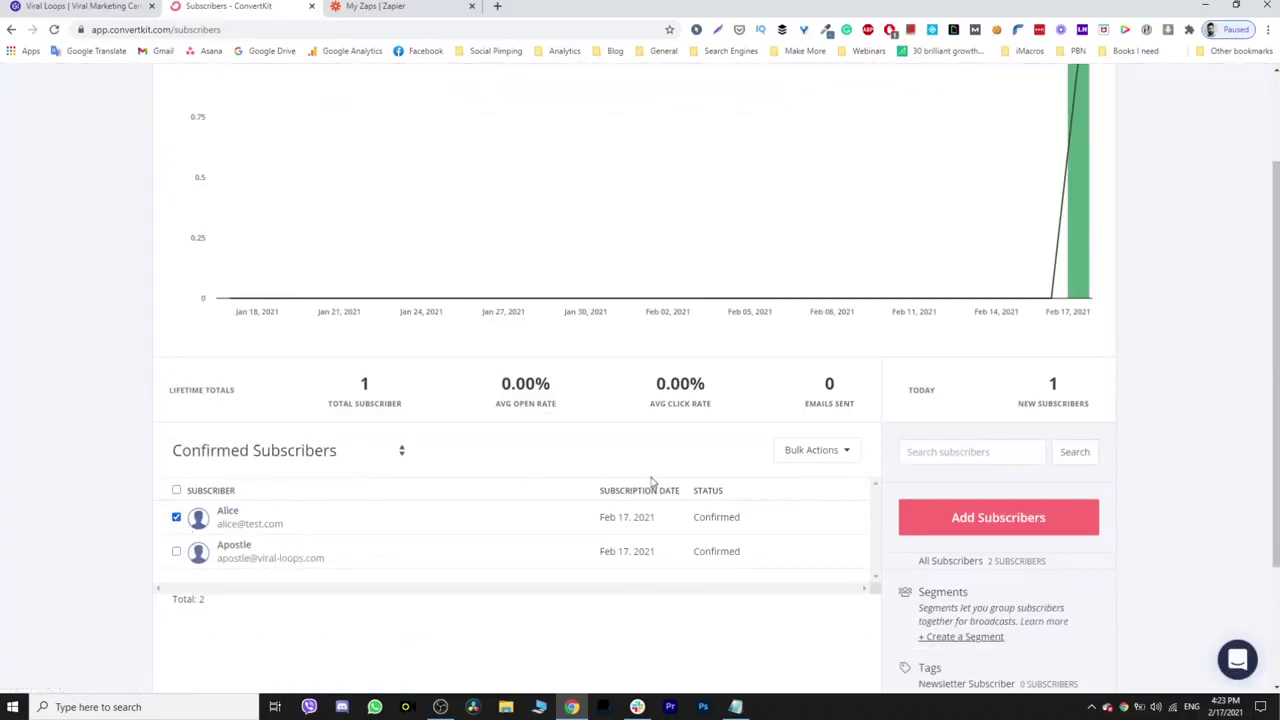
click(810, 456)
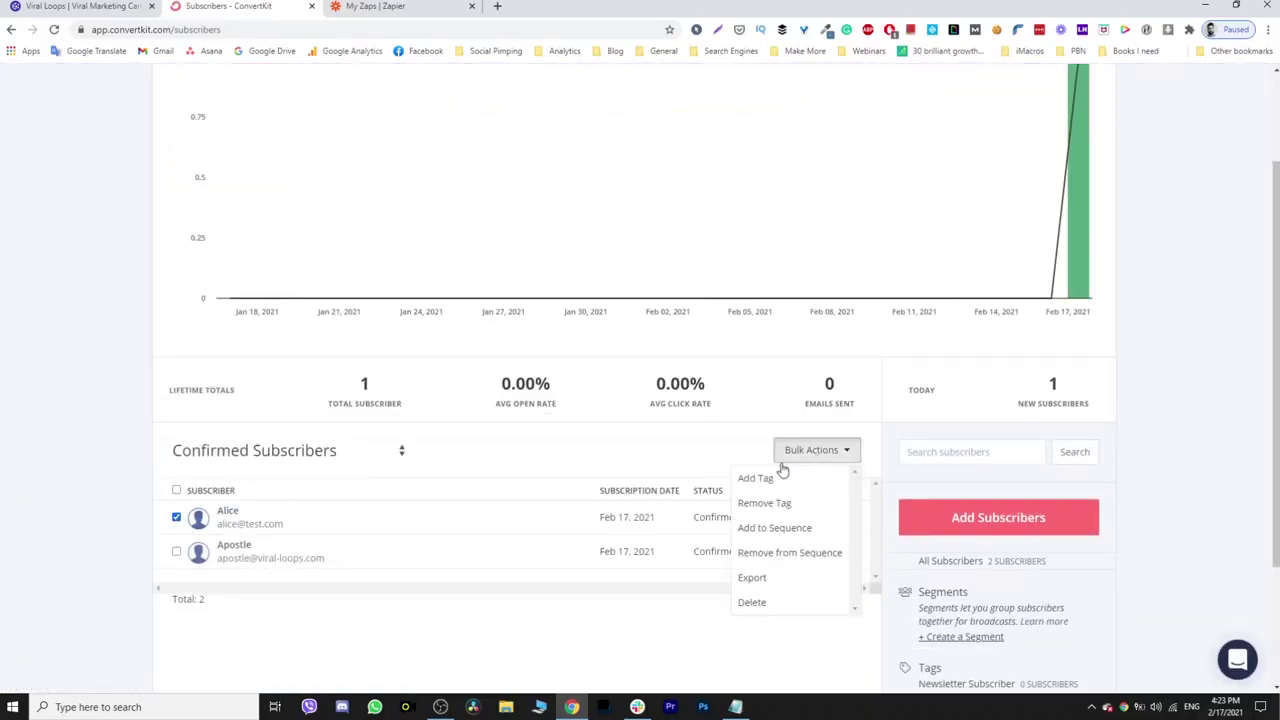
click(772, 602)
click(567, 284)
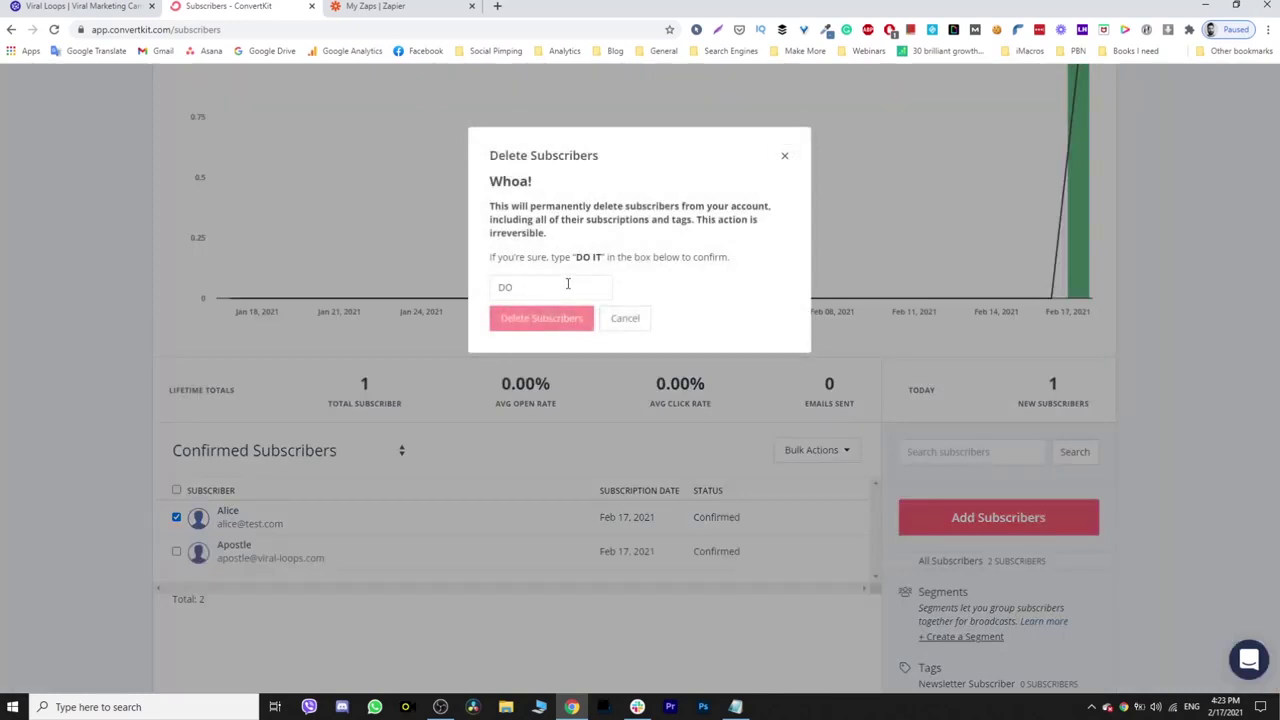
text(DO IT)
click(573, 316)
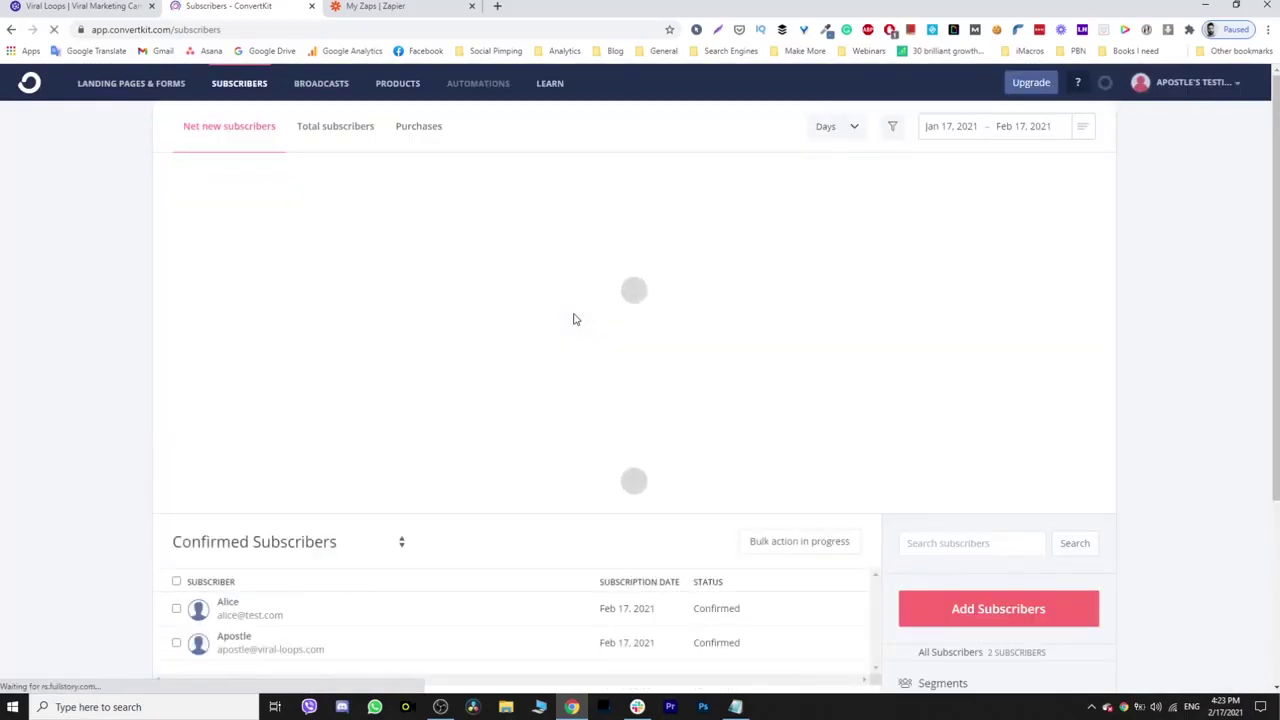
scroll(574, 317, down, 1)
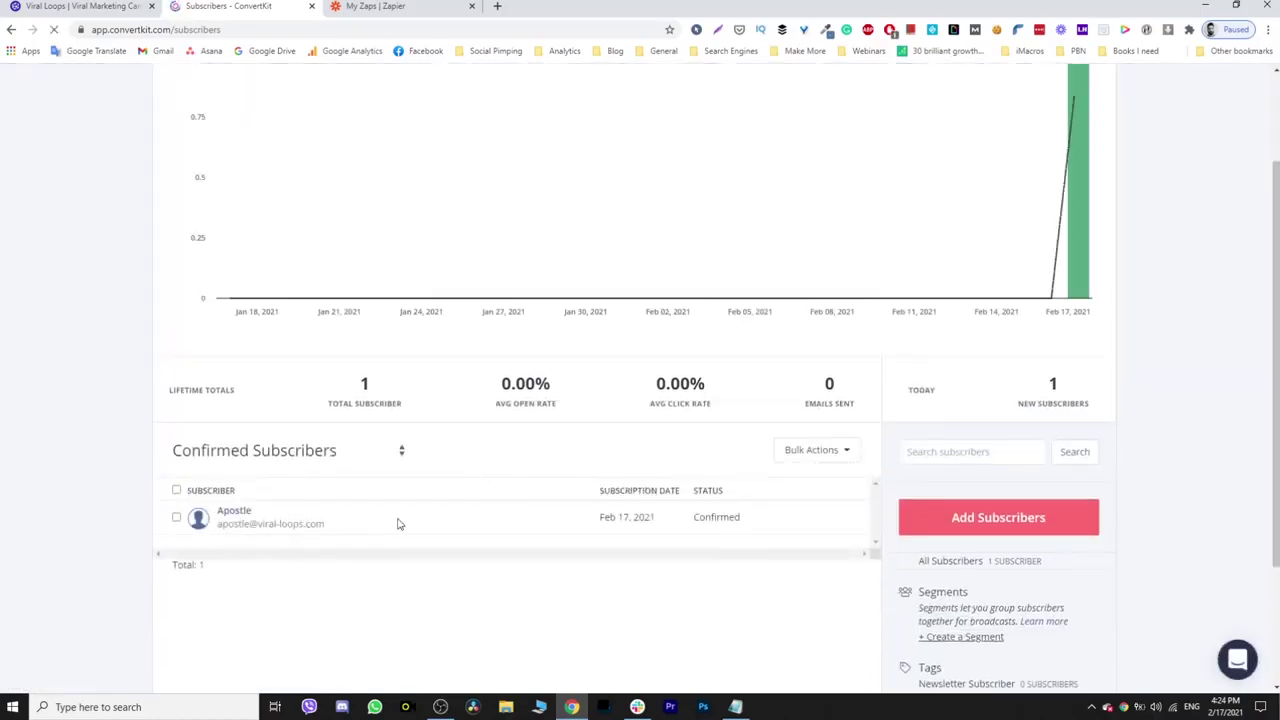
scroll(416, 511, up, 1)
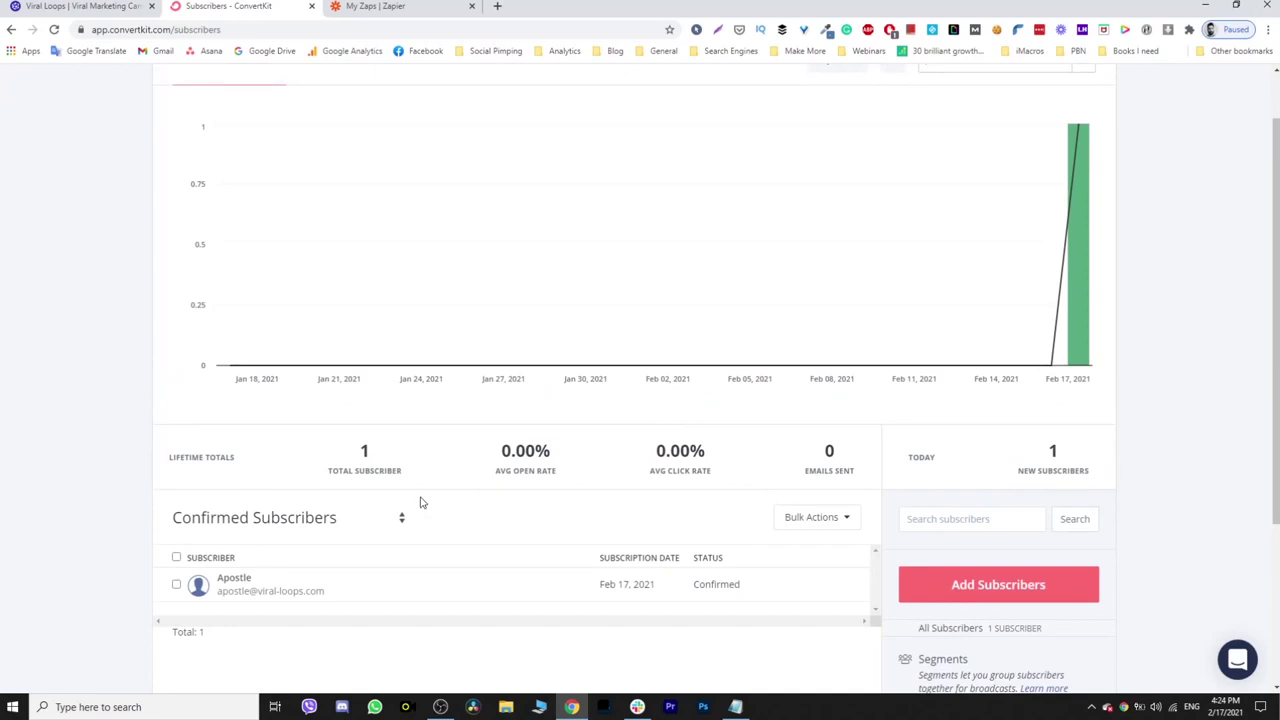
scroll(486, 215, up, 1)
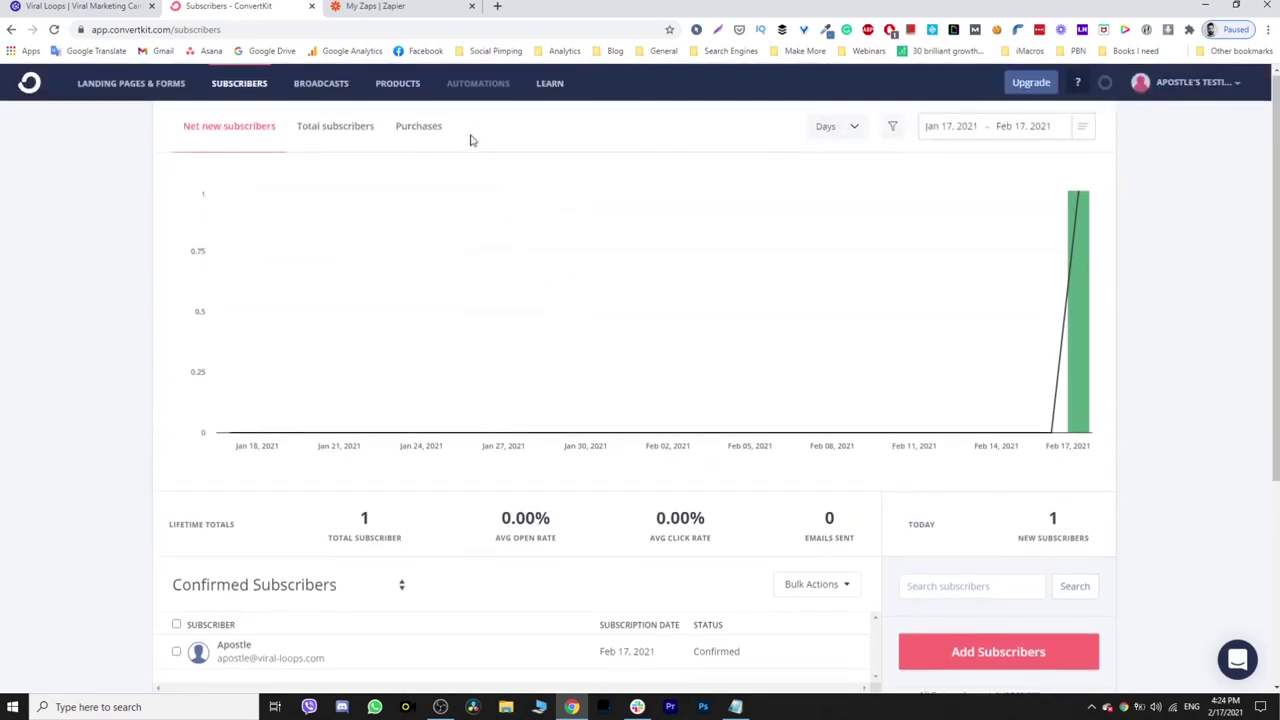
View the Viral Loops campaign's Sharing Page step and its URL, then return to ConvertKit subscribers.
click(80, 6)
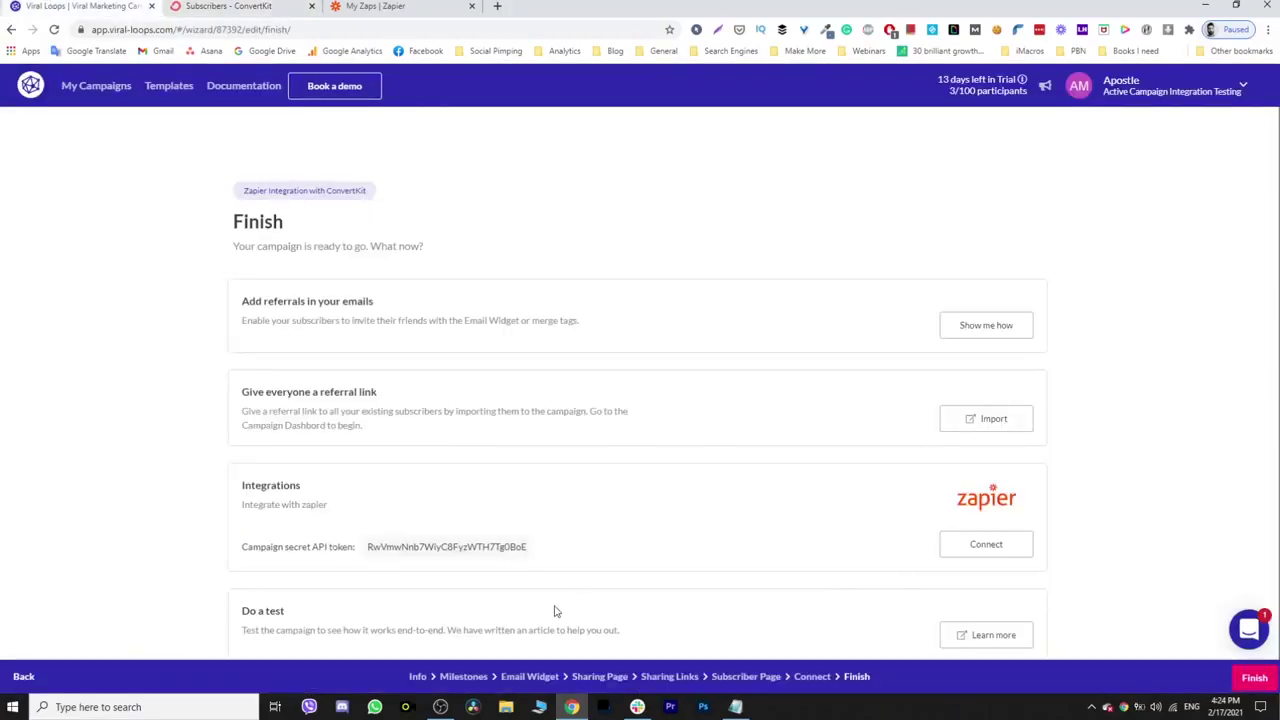
click(590, 679)
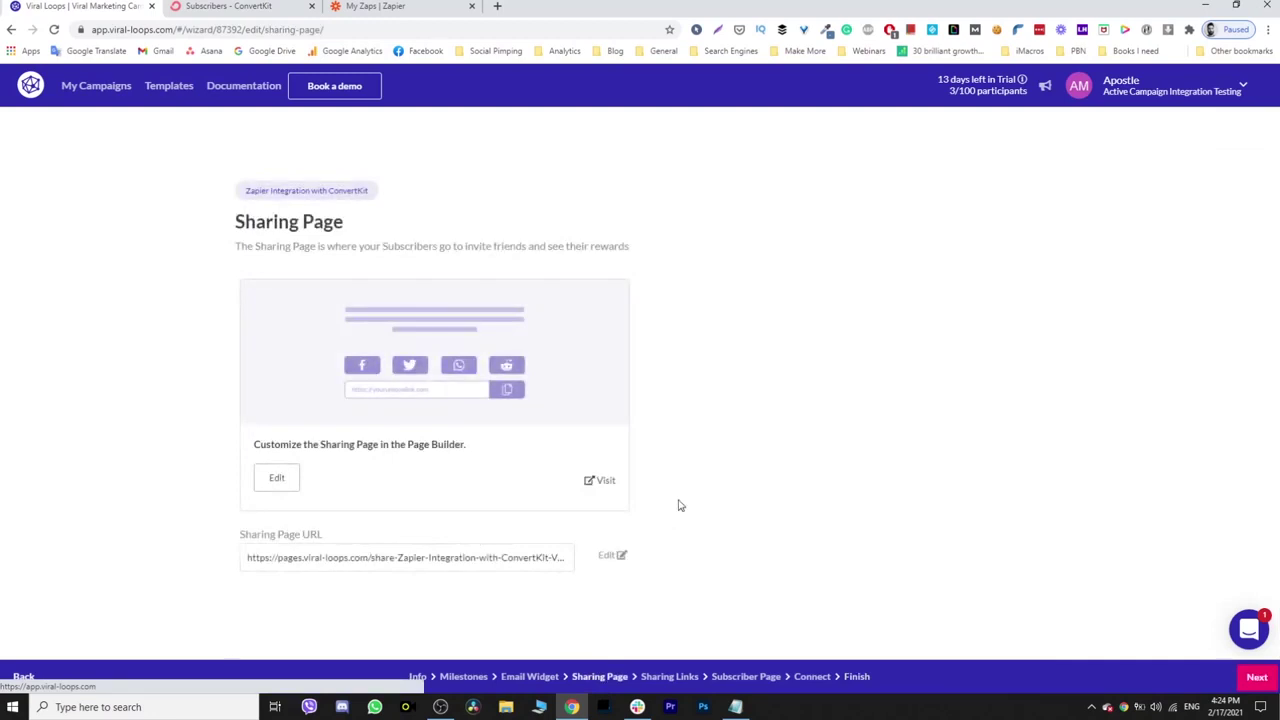
click(292, 7)
mouse_move(1091, 260)
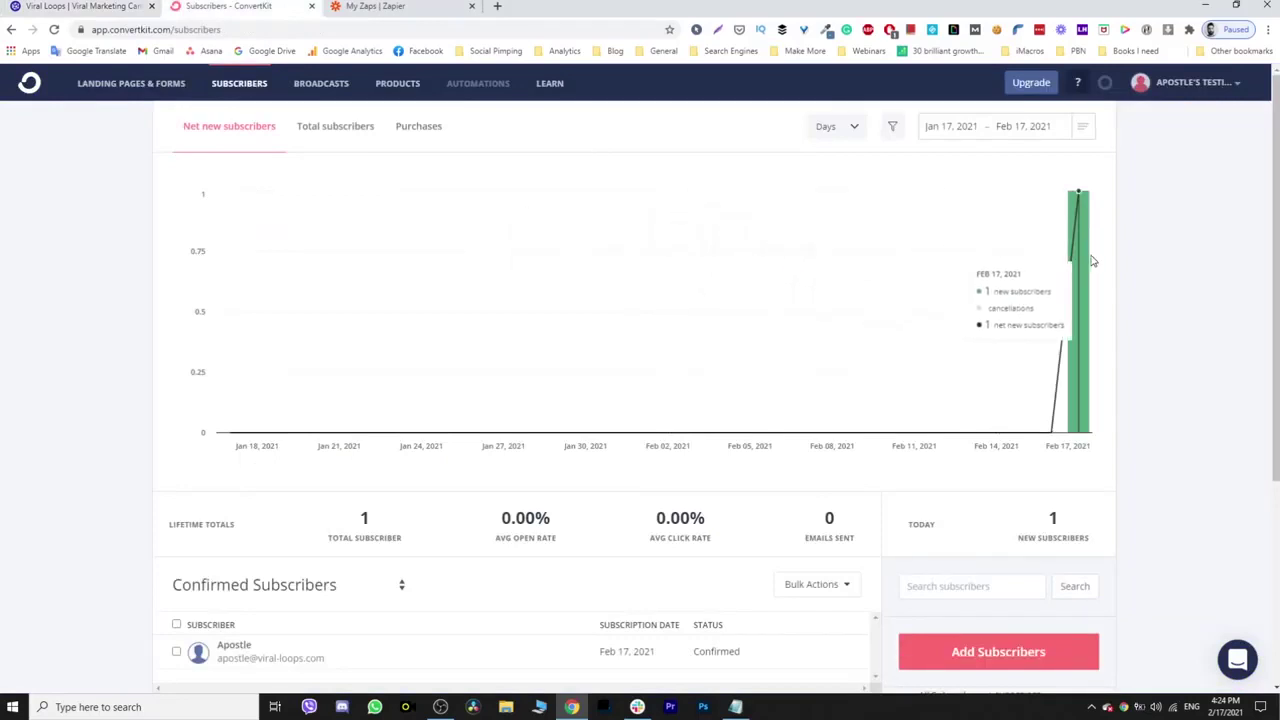
Open the 'Test Broadcast for referrals' draft at its email content step.
click(336, 86)
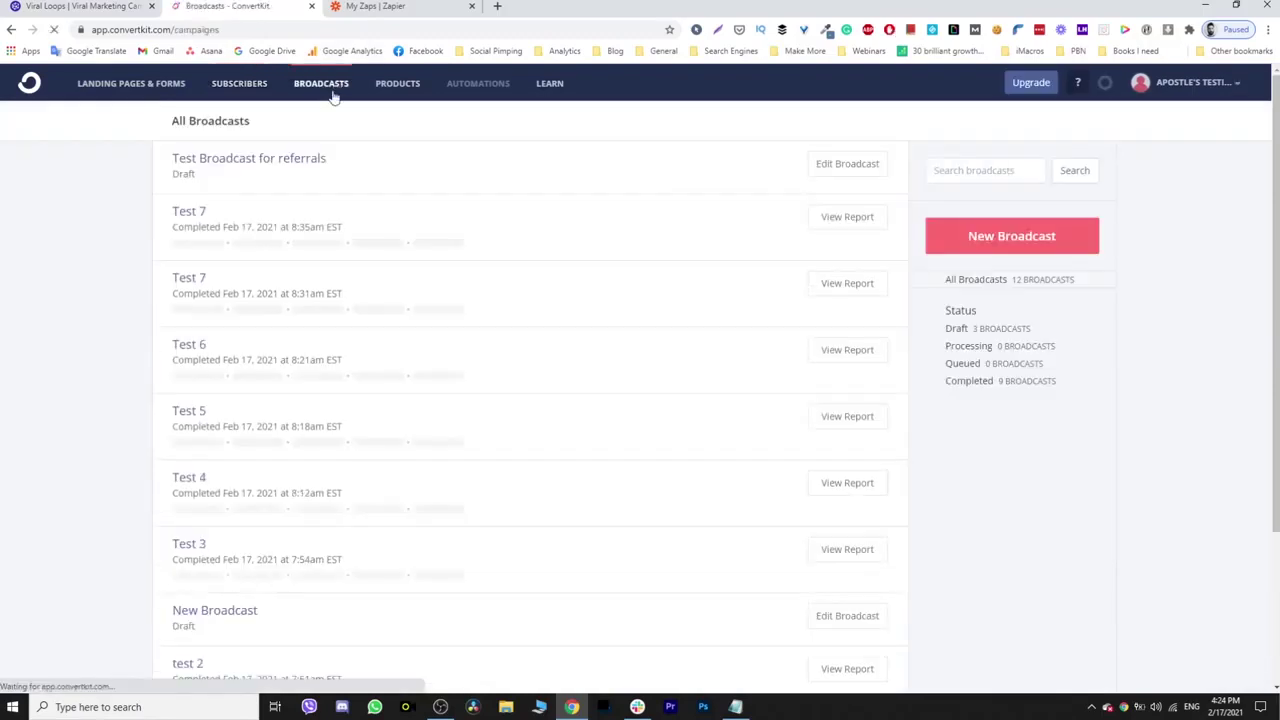
click(297, 165)
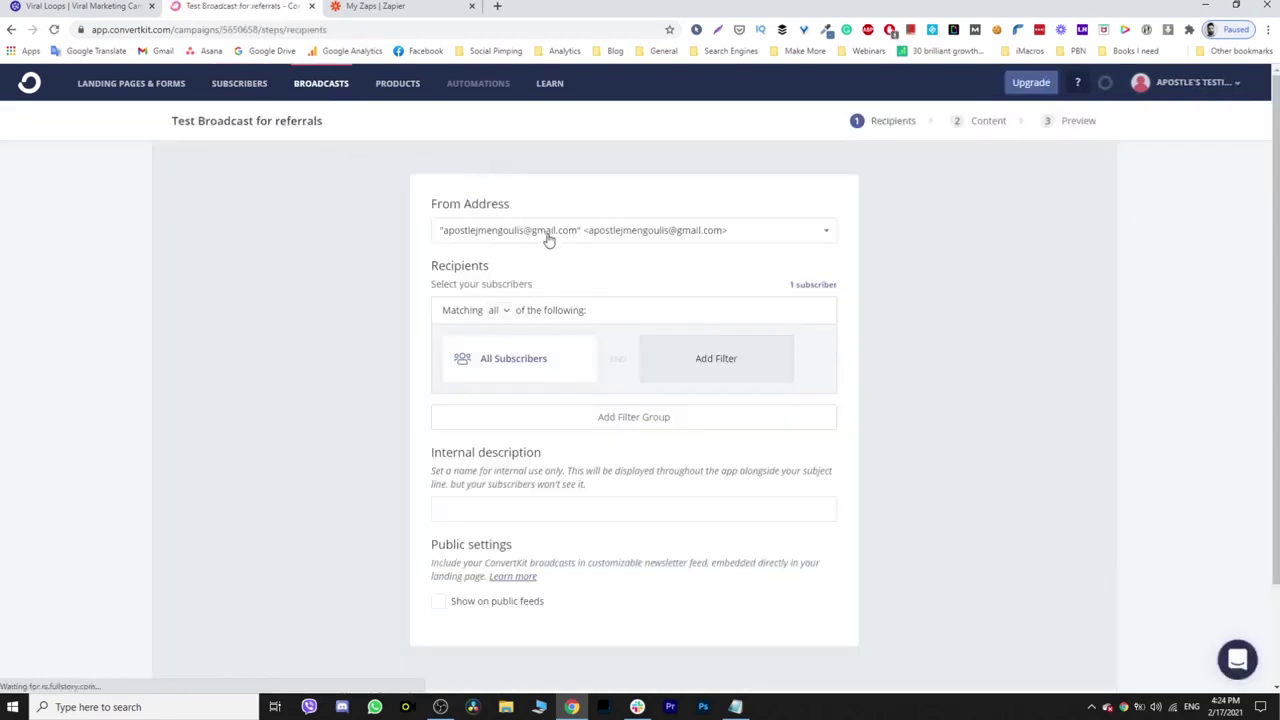
scroll(884, 420, down, 2)
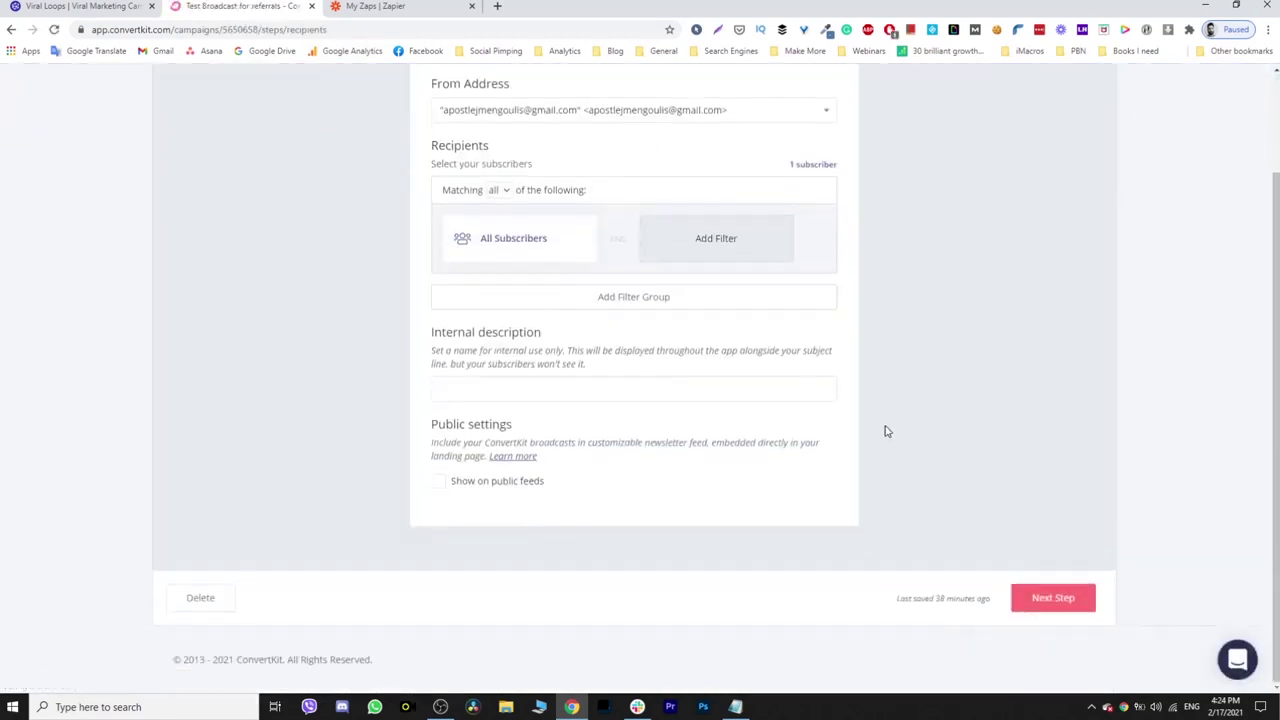
click(1068, 598)
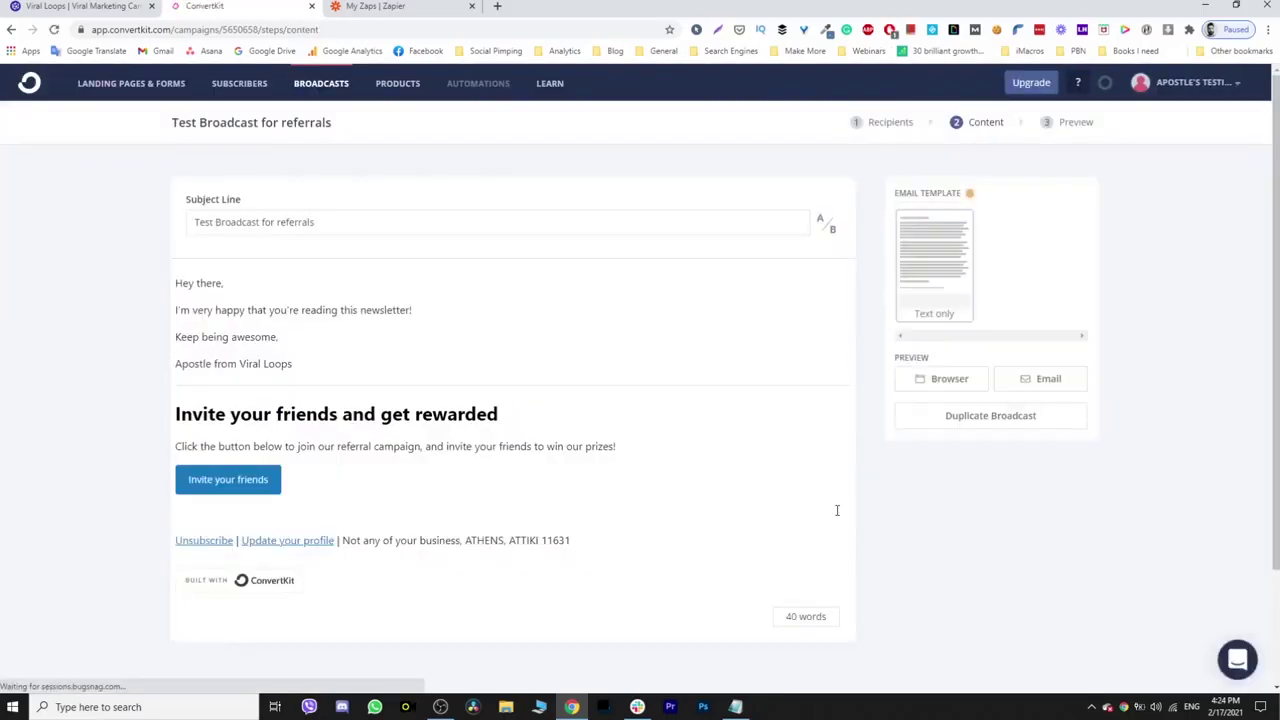
Insert a new button block on the empty line below the Invite button.
click(338, 220)
drag(312, 363, 182, 284)
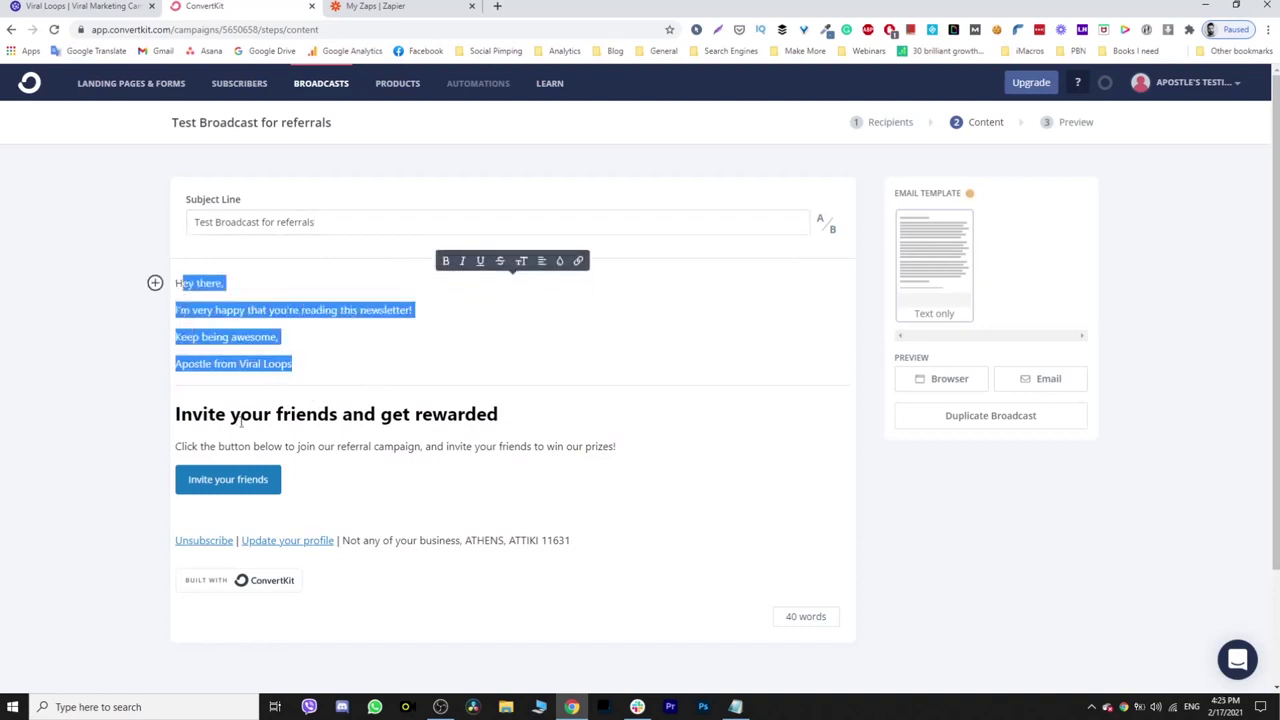
click(510, 415)
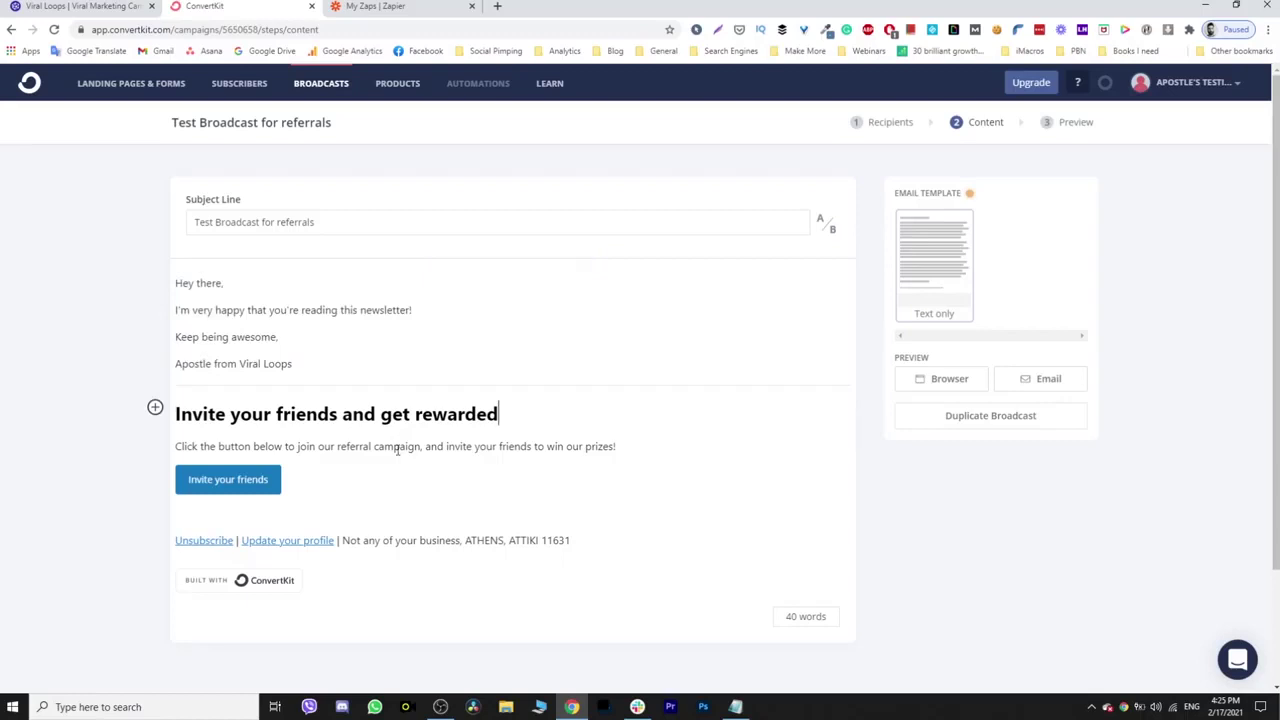
drag(499, 414, 241, 414)
click(512, 414)
click(176, 512)
click(155, 513)
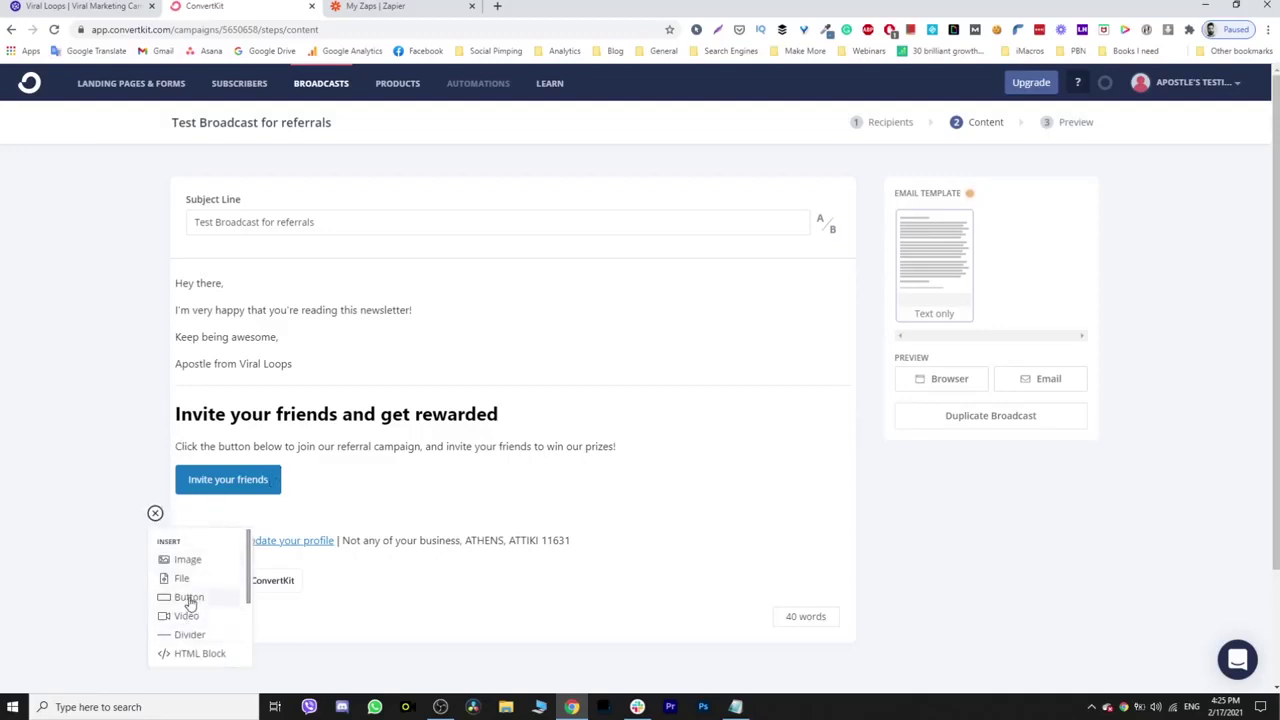
click(189, 597)
Left-align the extra button, clear its label and delete the empty button block.
click(564, 507)
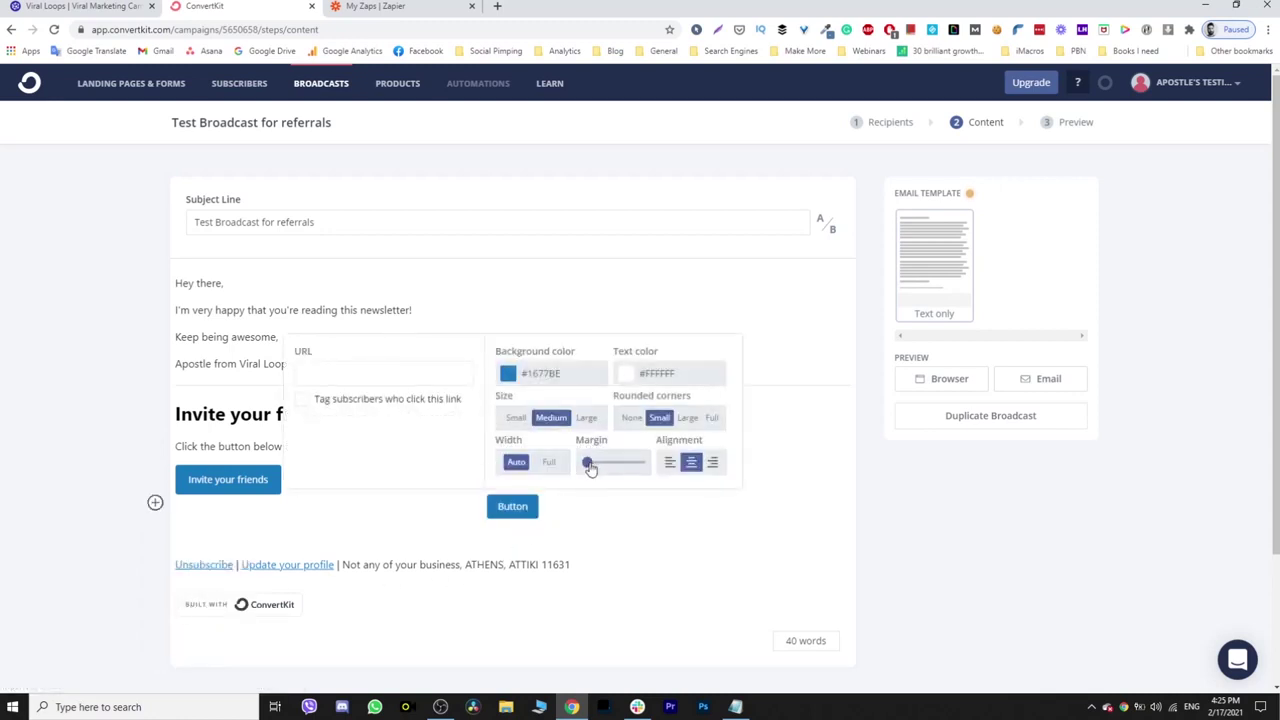
click(669, 461)
click(323, 505)
key(BackSpace)
key(BackSpace)
key(BackSpace)
key(BackSpace)
key(BackSpace)
key(BackSpace)
key(BackSpace)
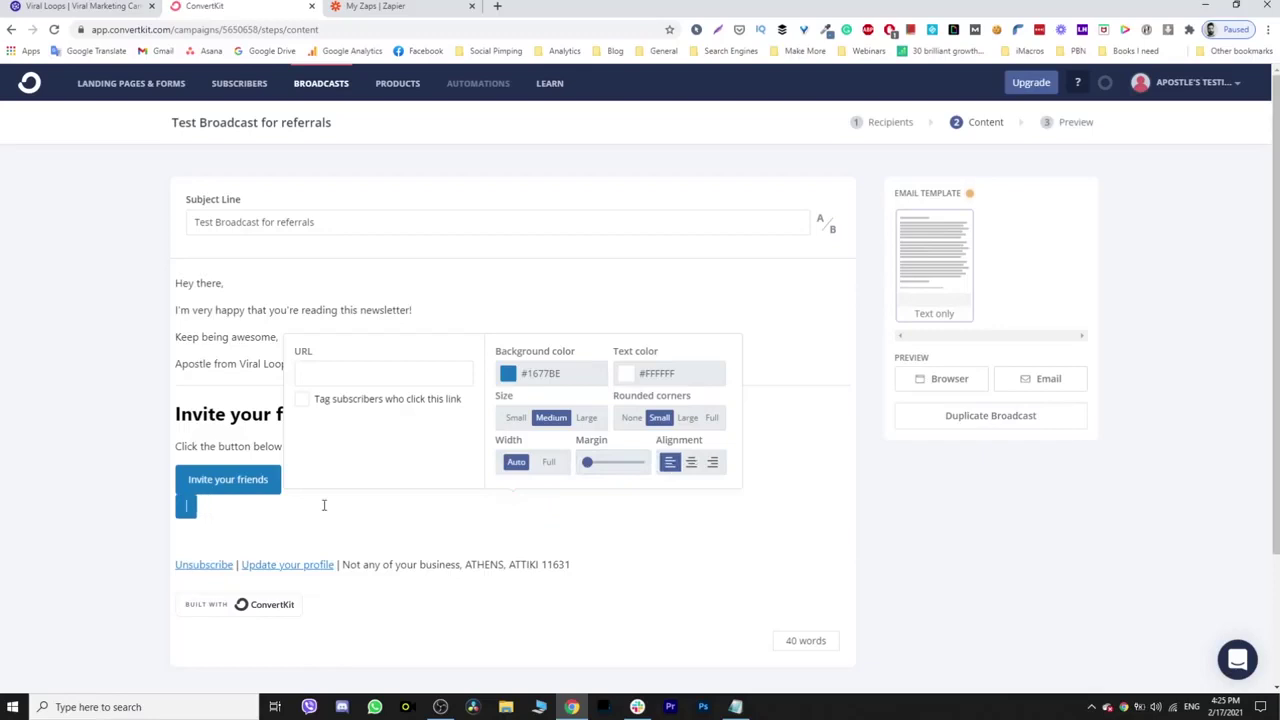
key(BackSpace)
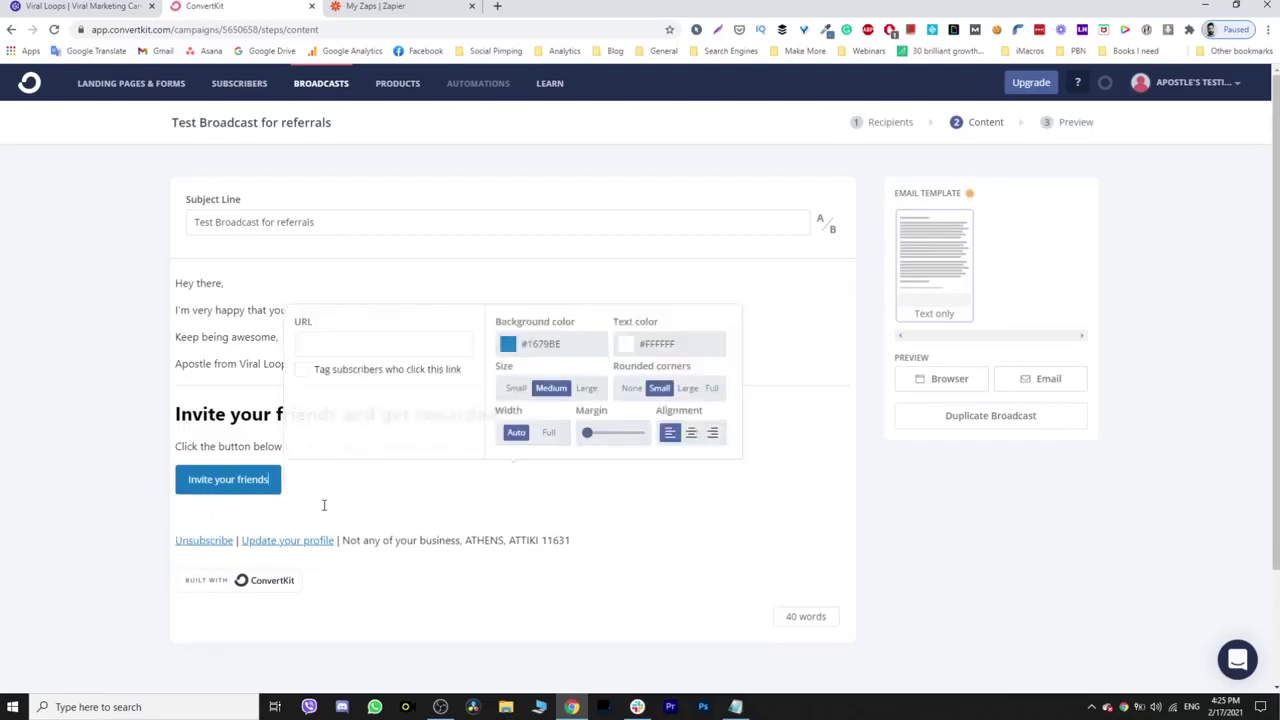
Check the 'Invite your friends' button's link, then bring up the Notepad link template.
click(323, 505)
click(260, 481)
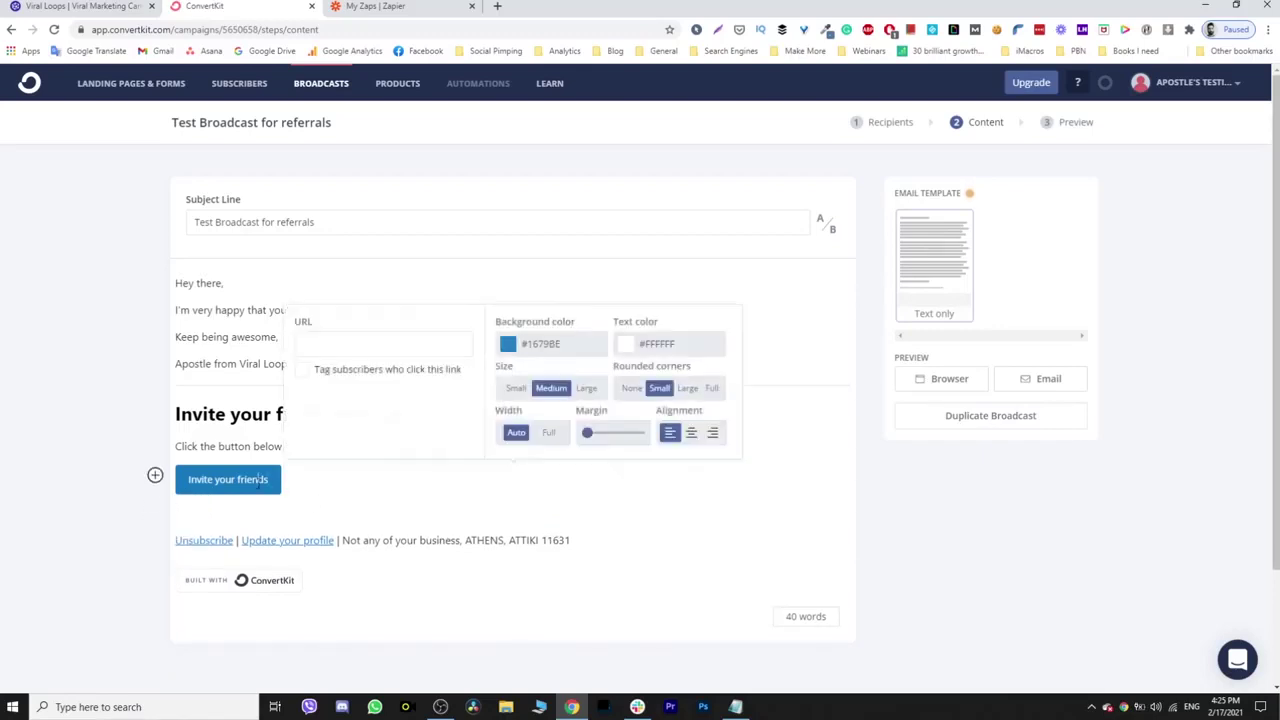
click(383, 340)
click(508, 503)
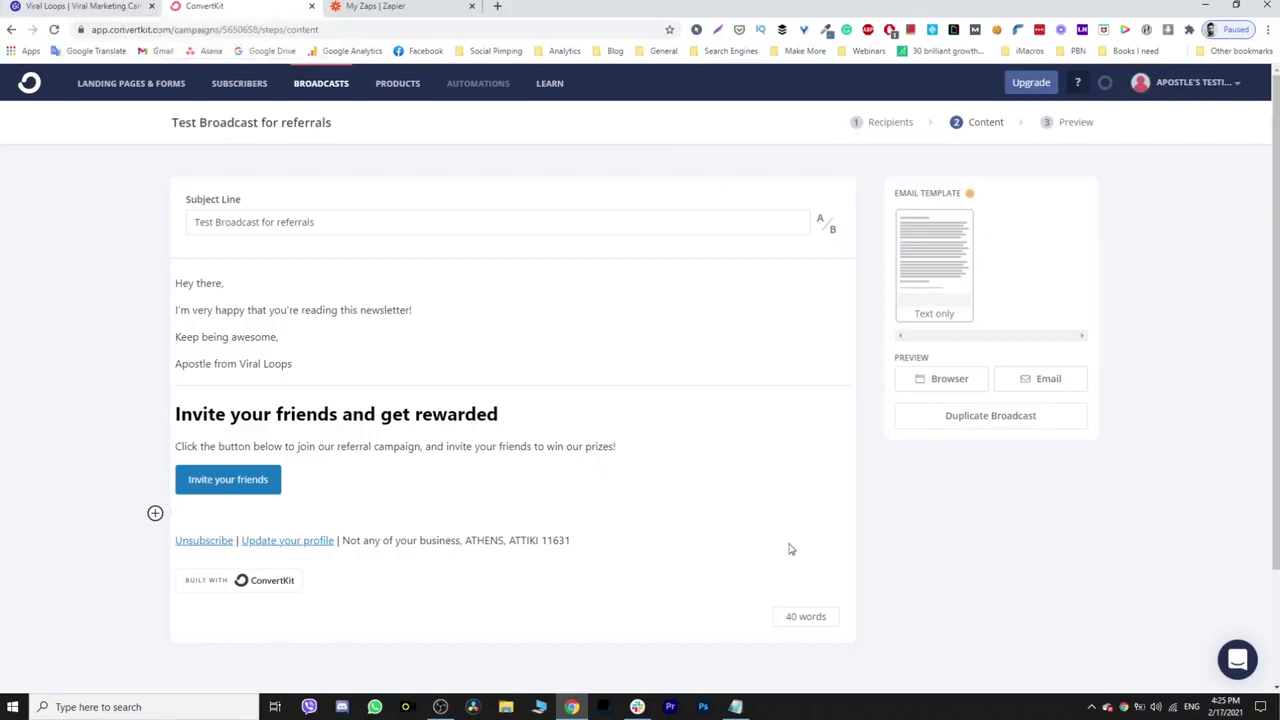
click(742, 709)
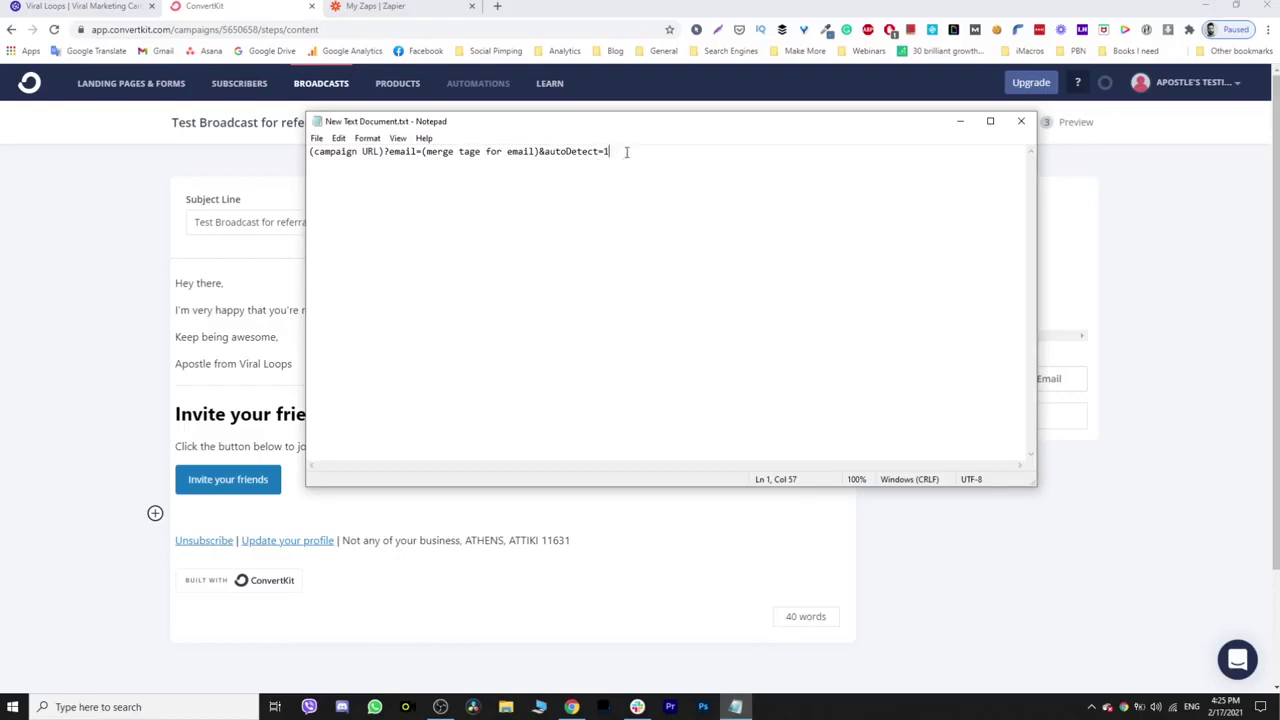
Look over the Notepad link template line, then go to the Viral Loops Sharing Page.
drag(625, 154, 298, 149)
click(656, 148)
click(100, 7)
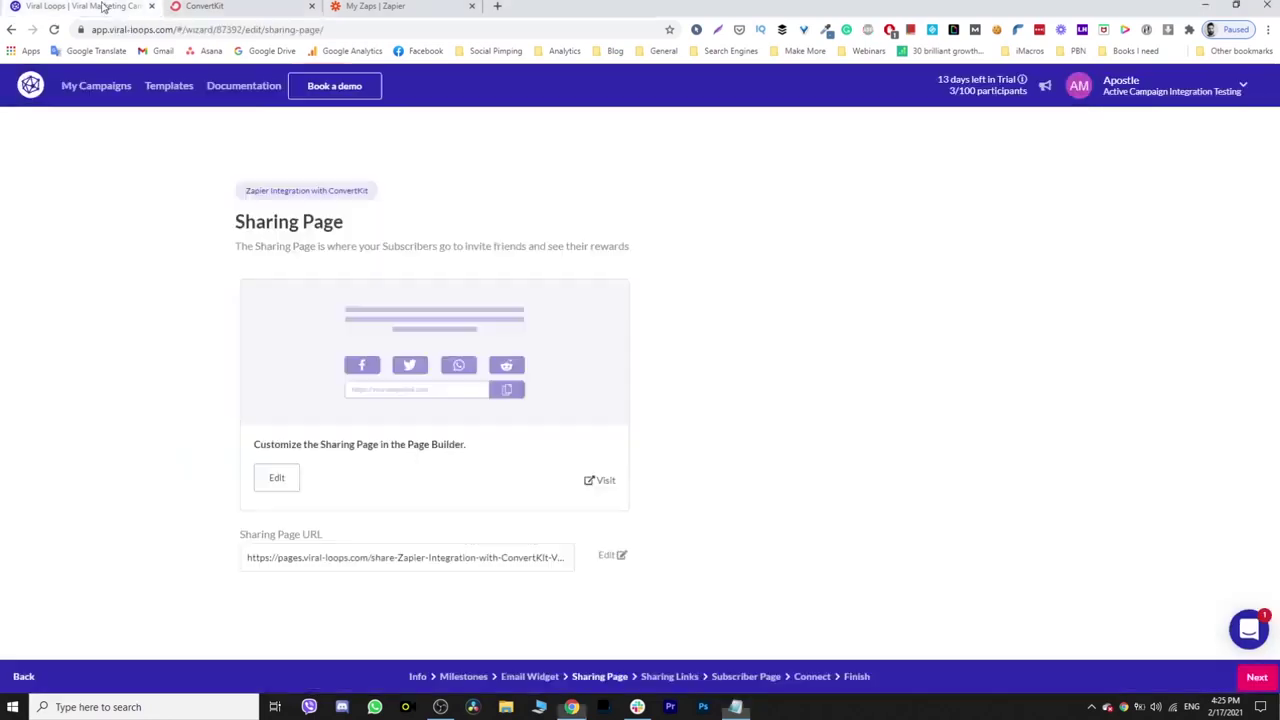
click(474, 567)
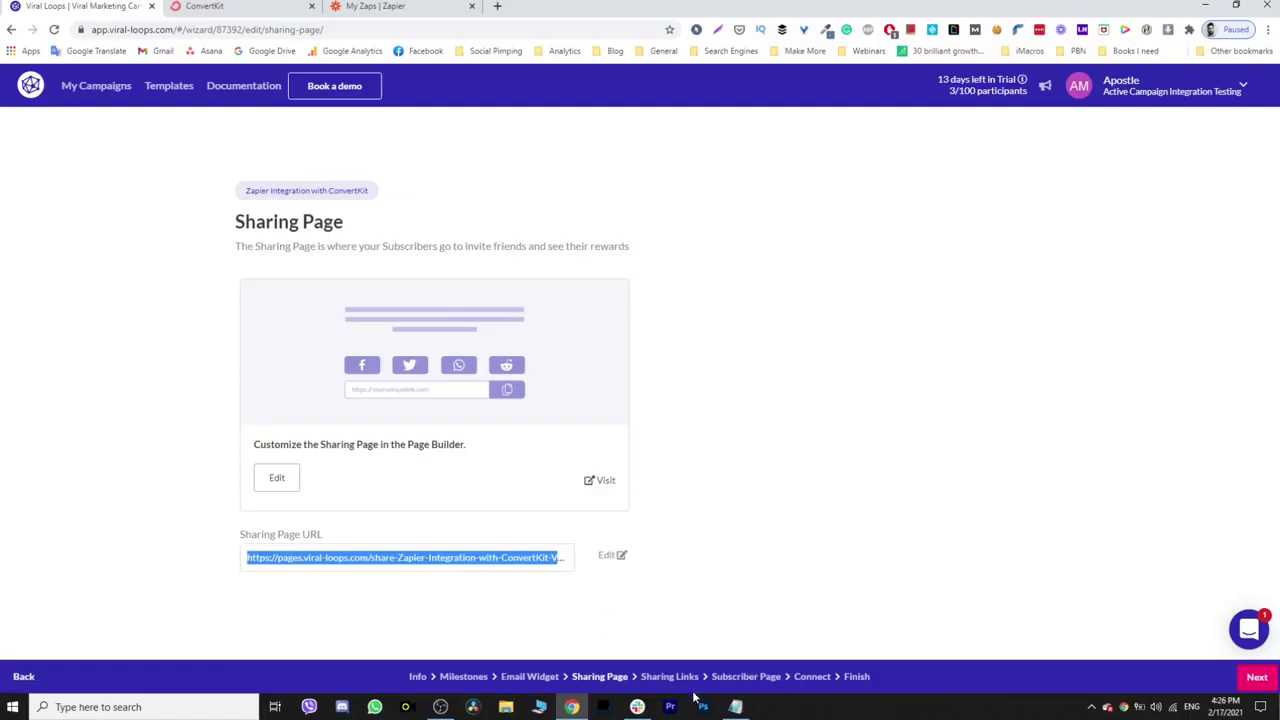
Paste the Sharing Page URL over '(campaign URL)' in Notepad and correct 'tage' to 'tag'.
click(736, 707)
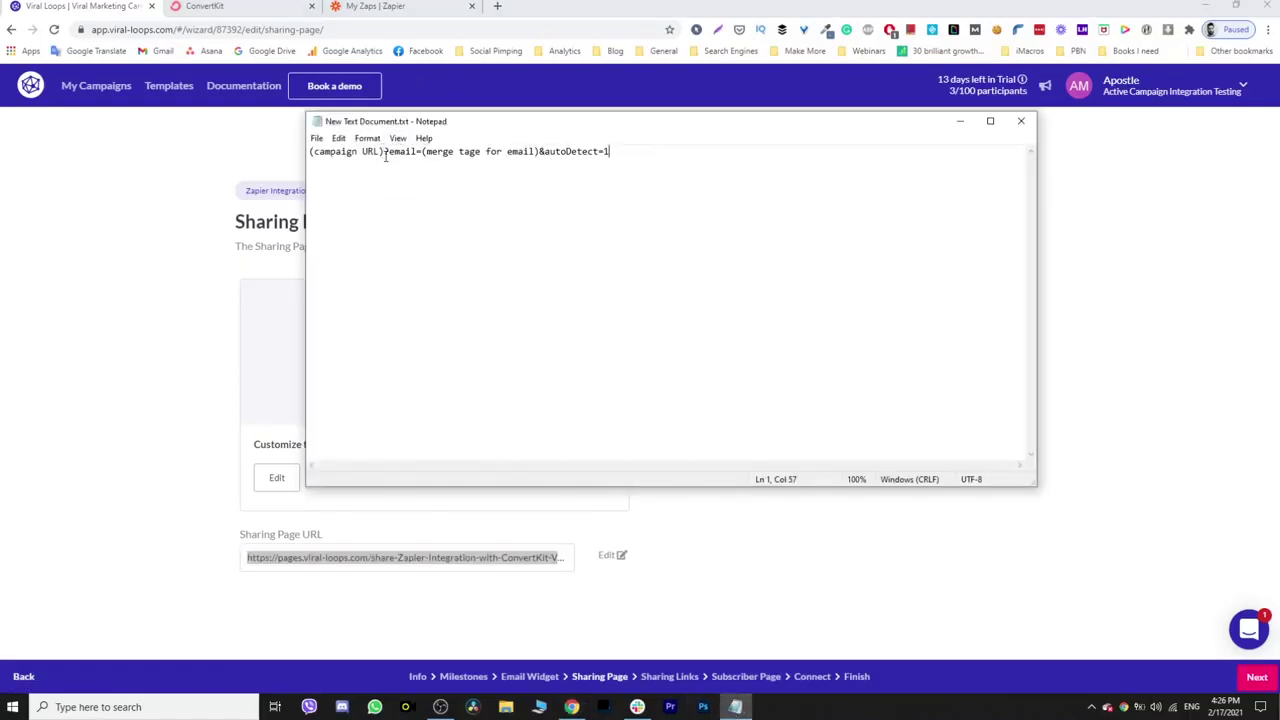
drag(383, 151, 300, 150)
text(https://pages.viral-loops.com/share-Zapier-Integration-with-ConvertKit-VmZpYADT)
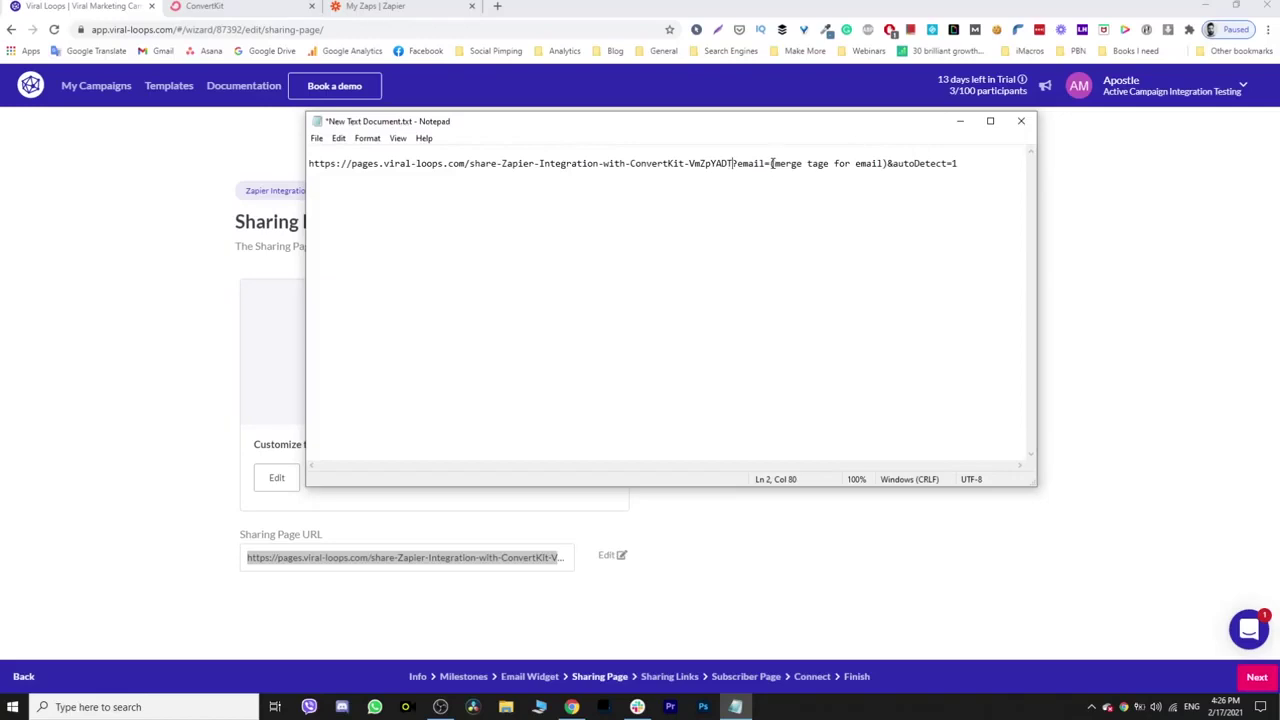
drag(770, 163, 887, 165)
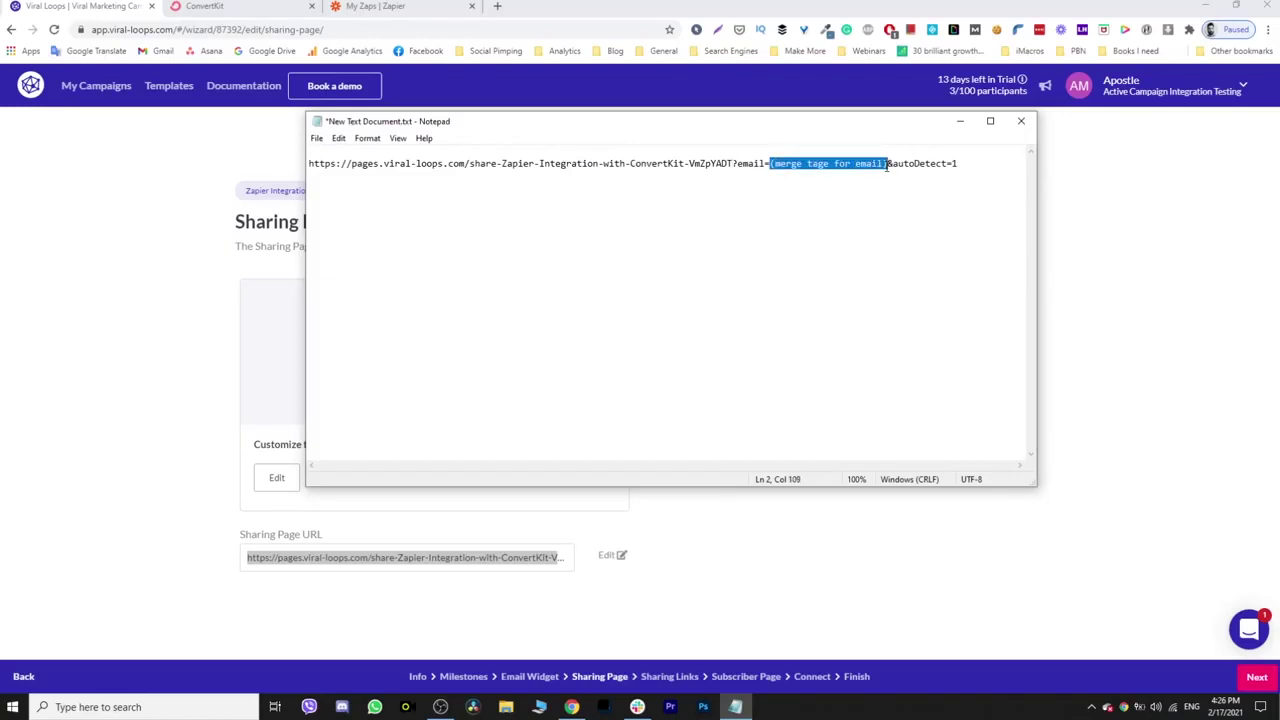
click(832, 163)
key(BackSpace)
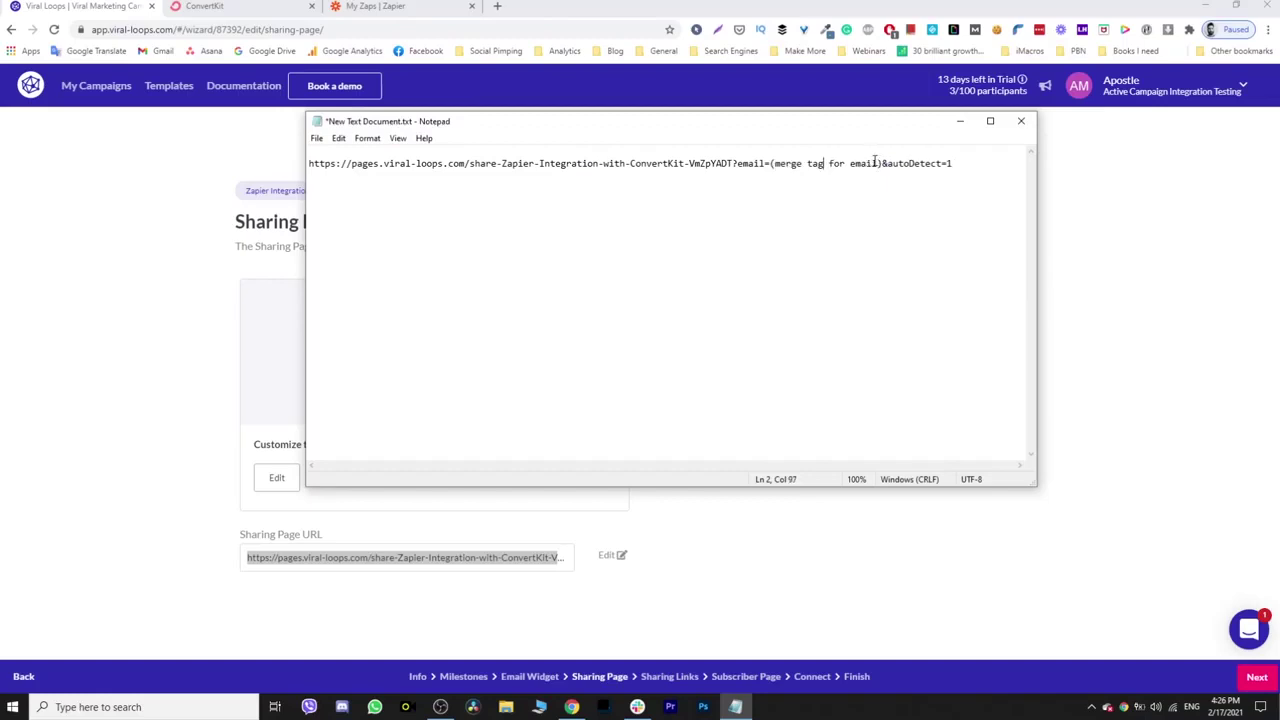
Hide Notepad, return to the ConvertKit broadcast and add an empty line after 'Hey there,'.
click(957, 126)
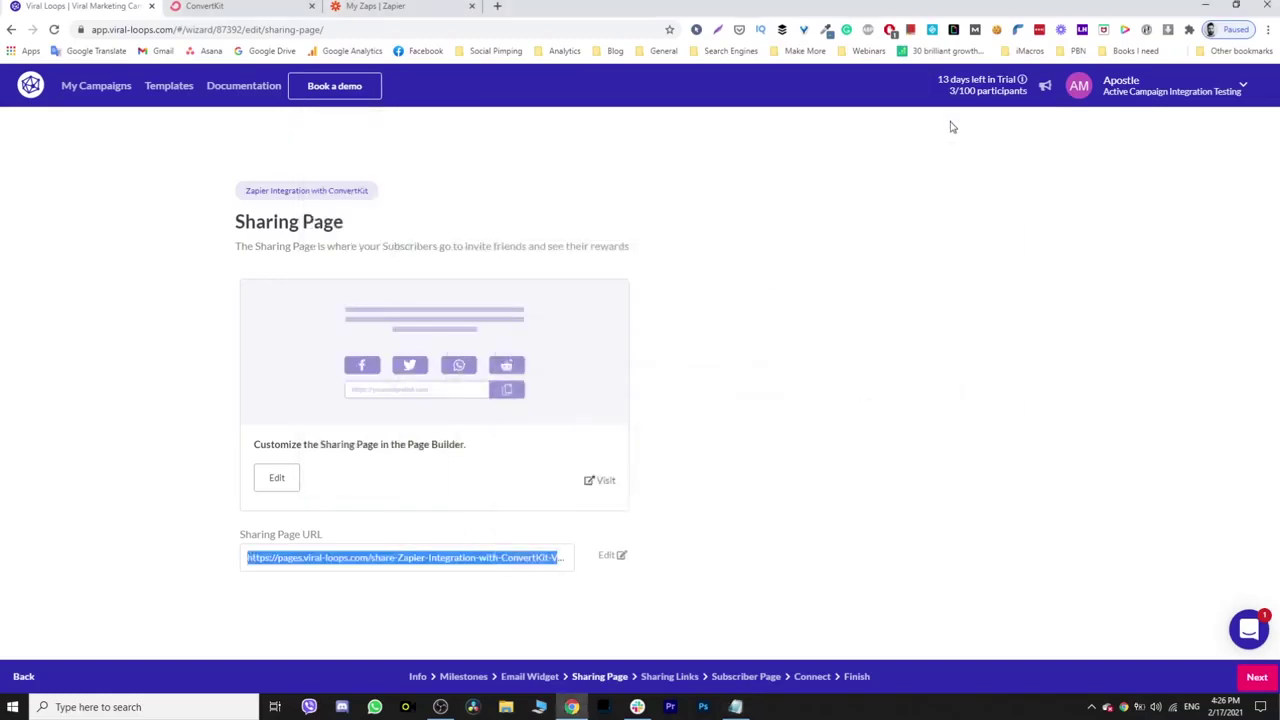
click(243, 7)
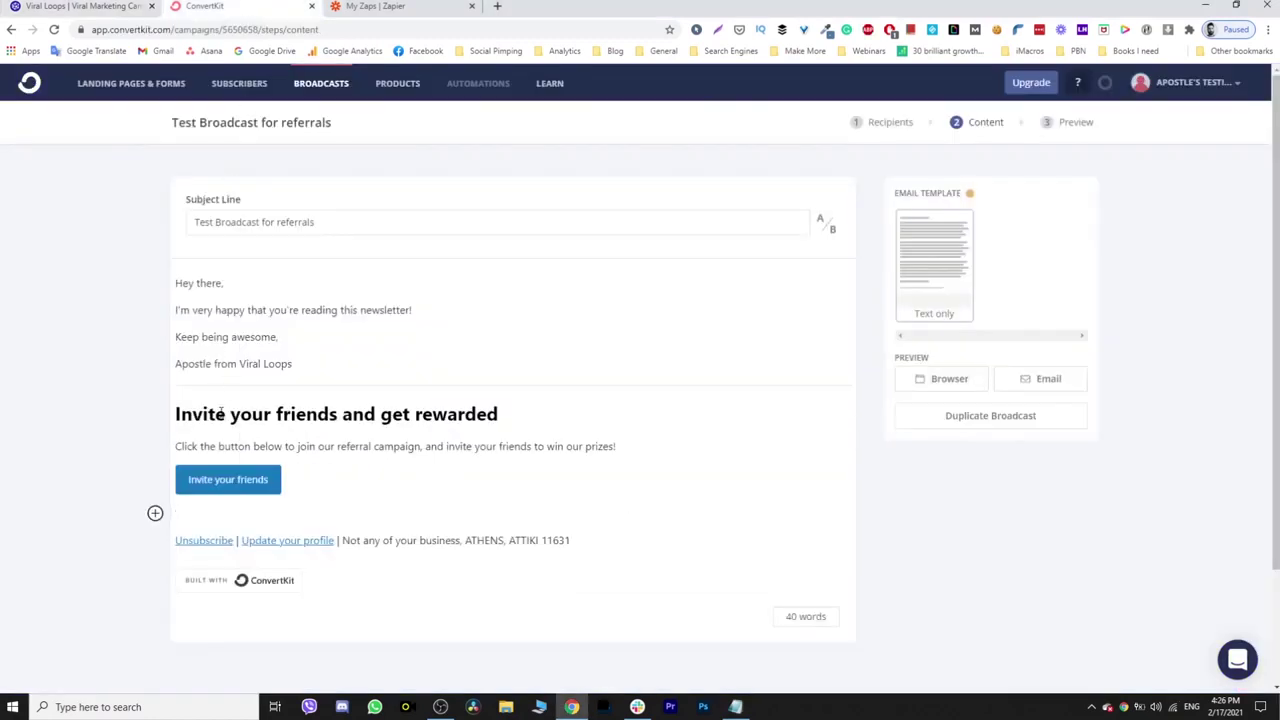
click(327, 481)
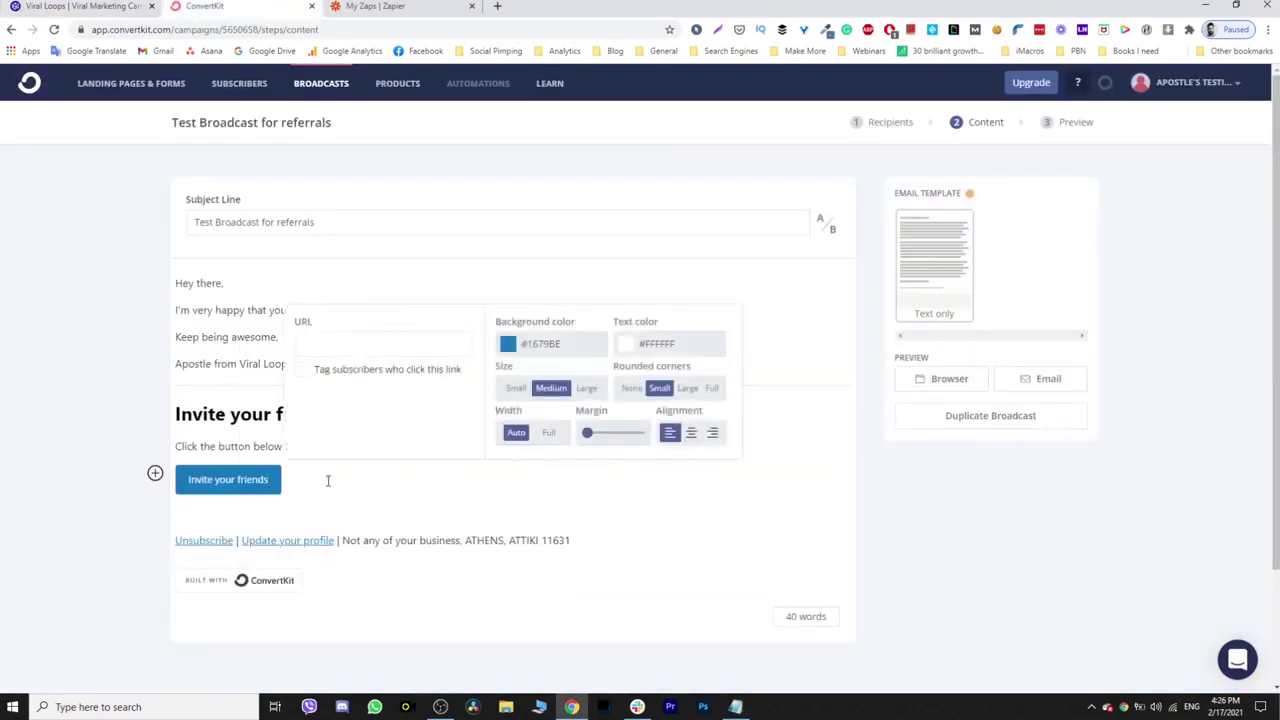
click(233, 284)
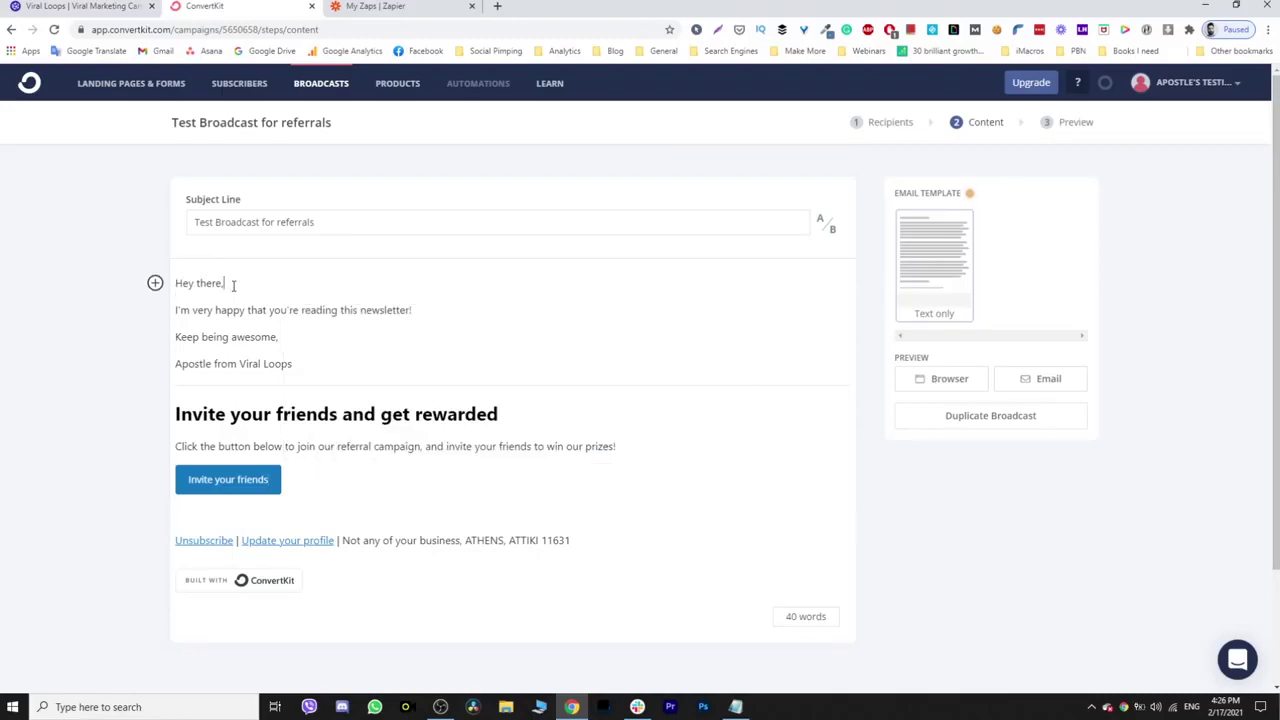
key(Return)
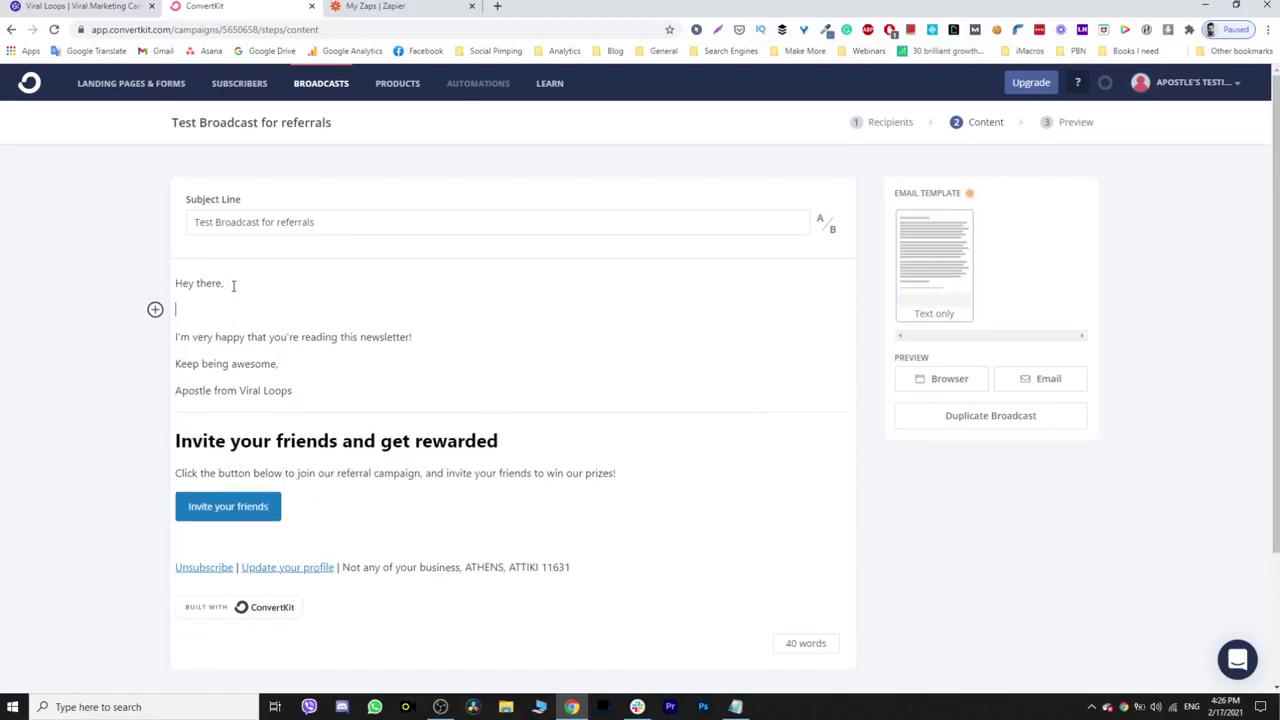
Insert the Subscriber email address personalization tag, then cut it out and remove the empty line.
click(155, 310)
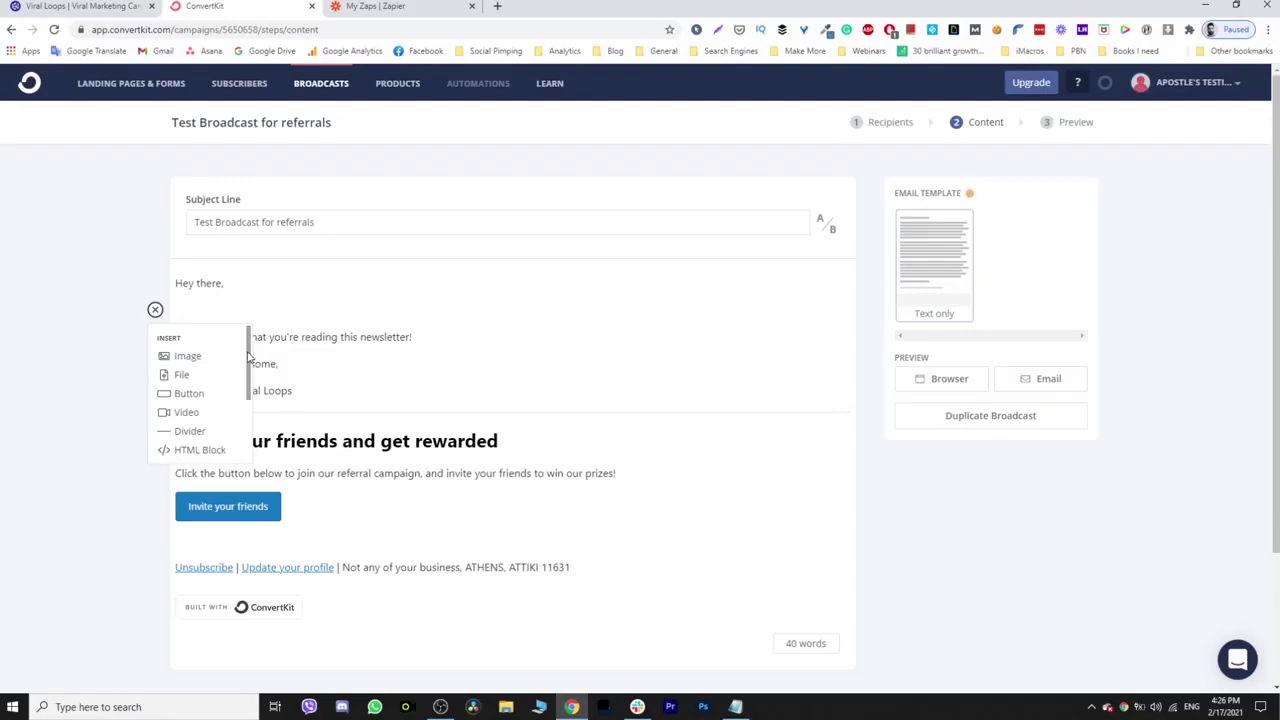
drag(250, 358, 251, 400)
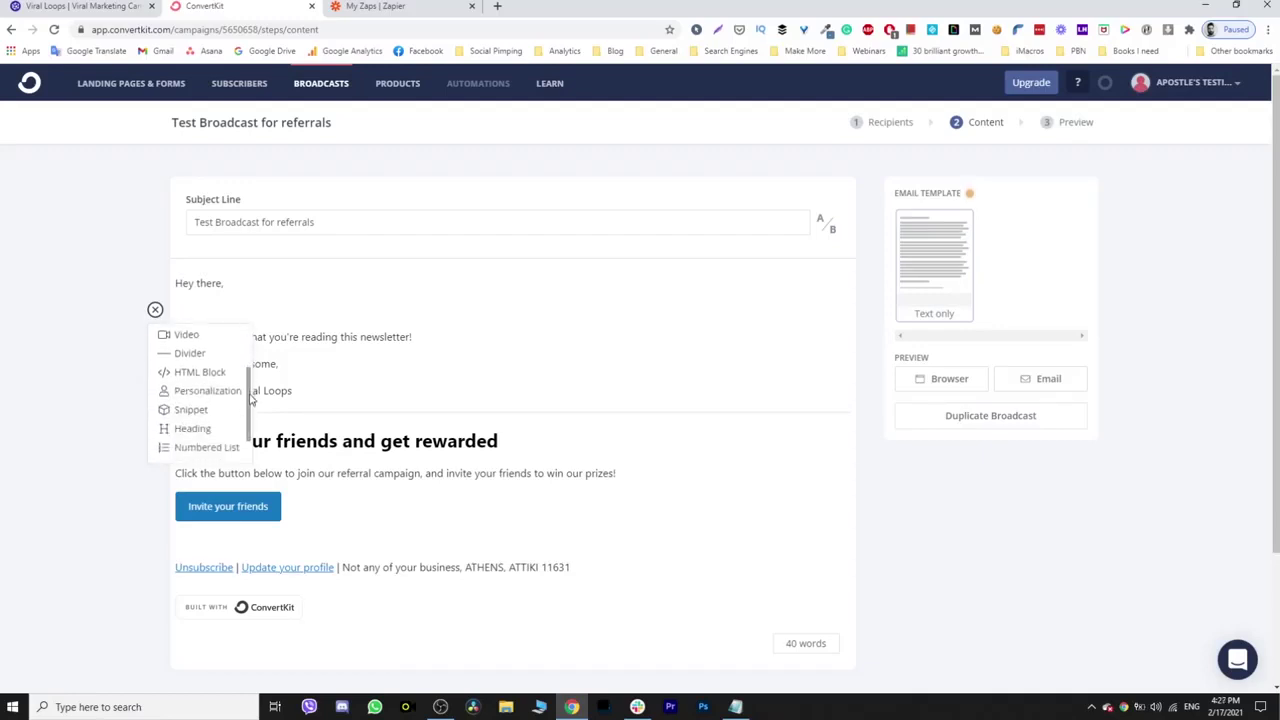
click(232, 391)
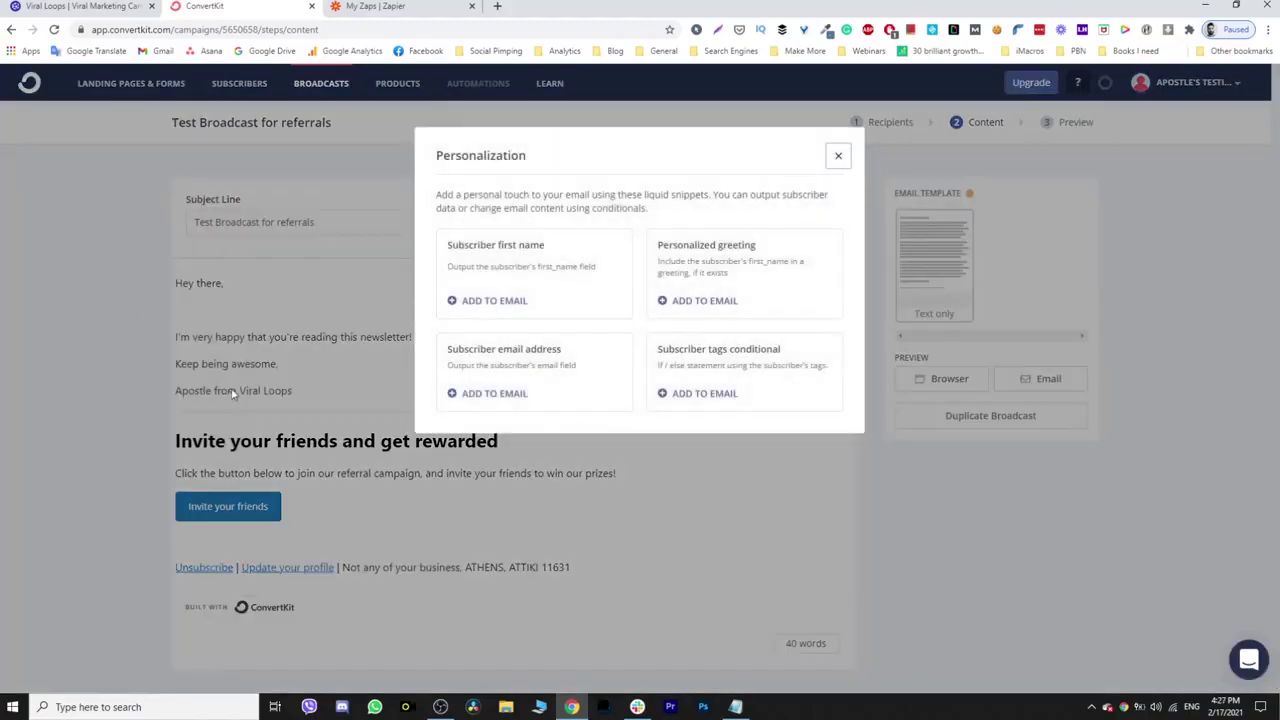
click(472, 396)
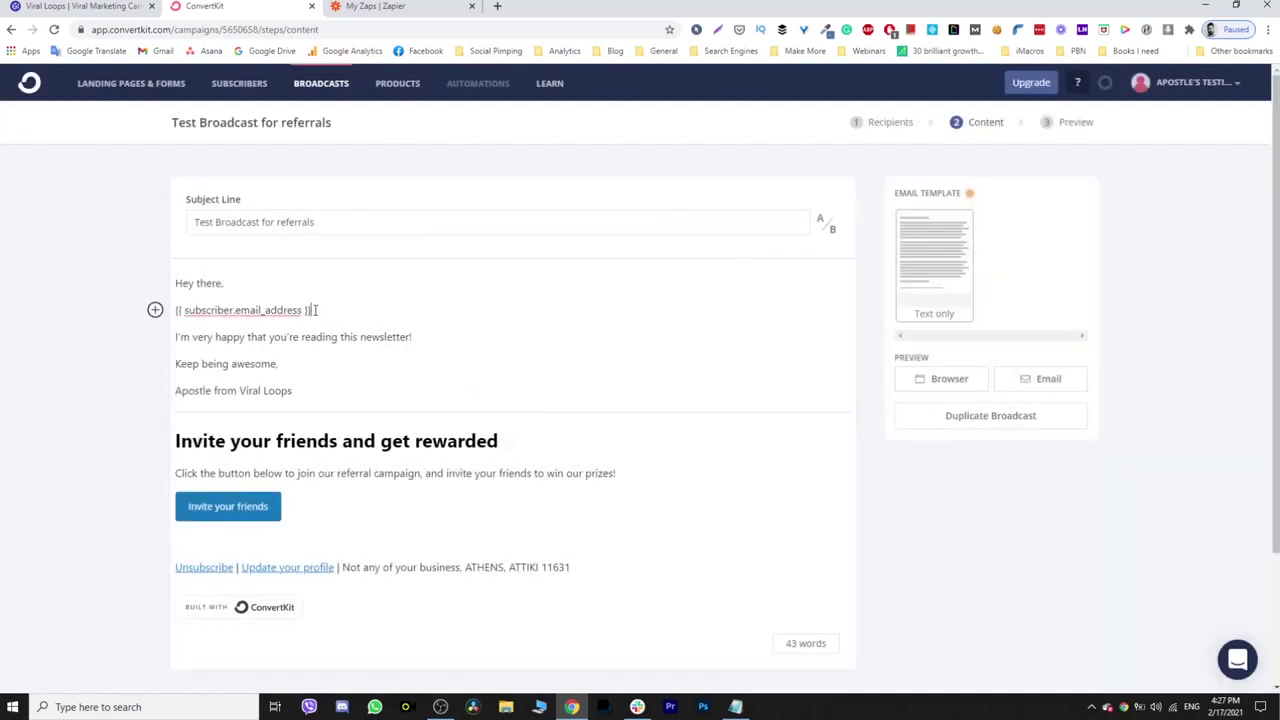
drag(316, 310, 177, 311)
key(ctrl+c)
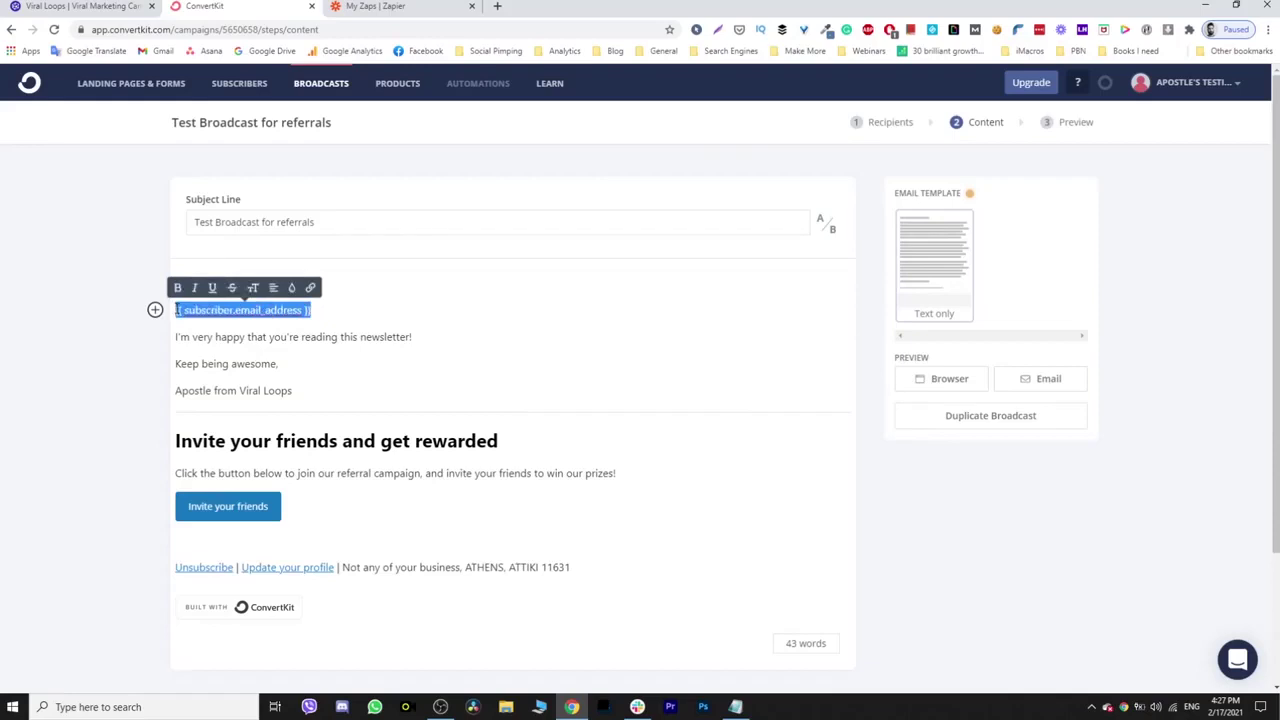
key(BackSpace)
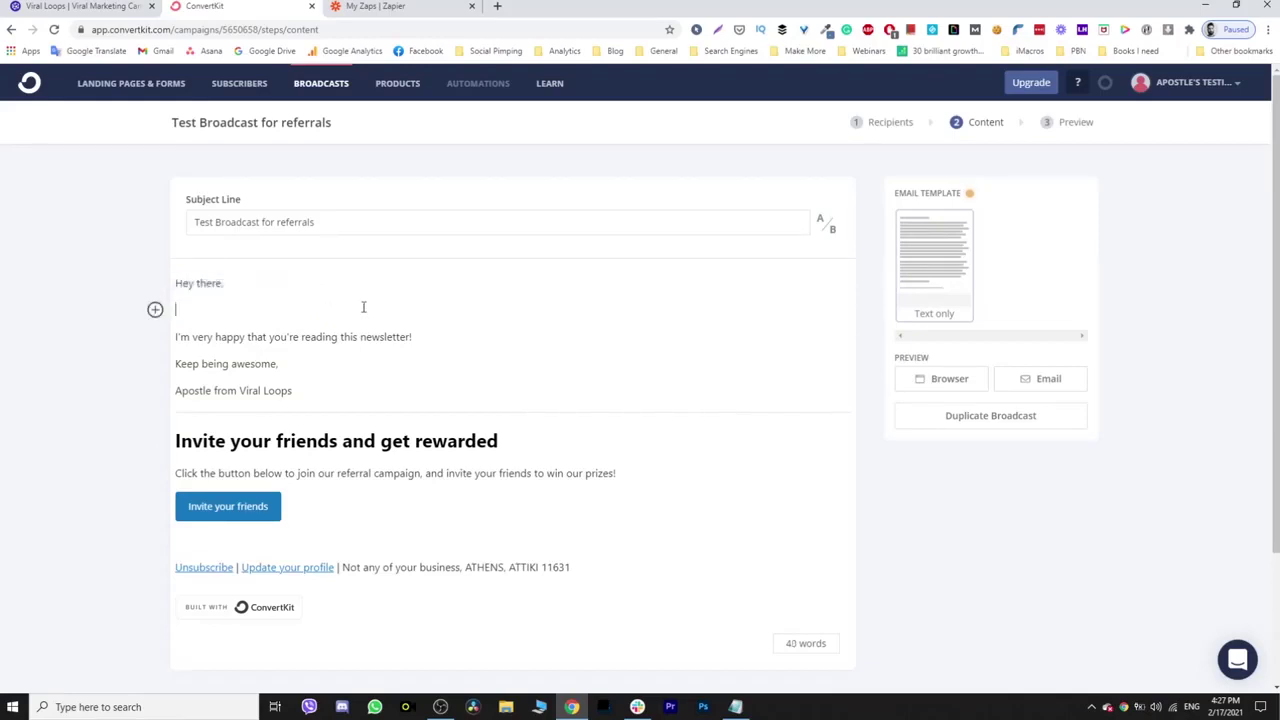
key(BackSpace)
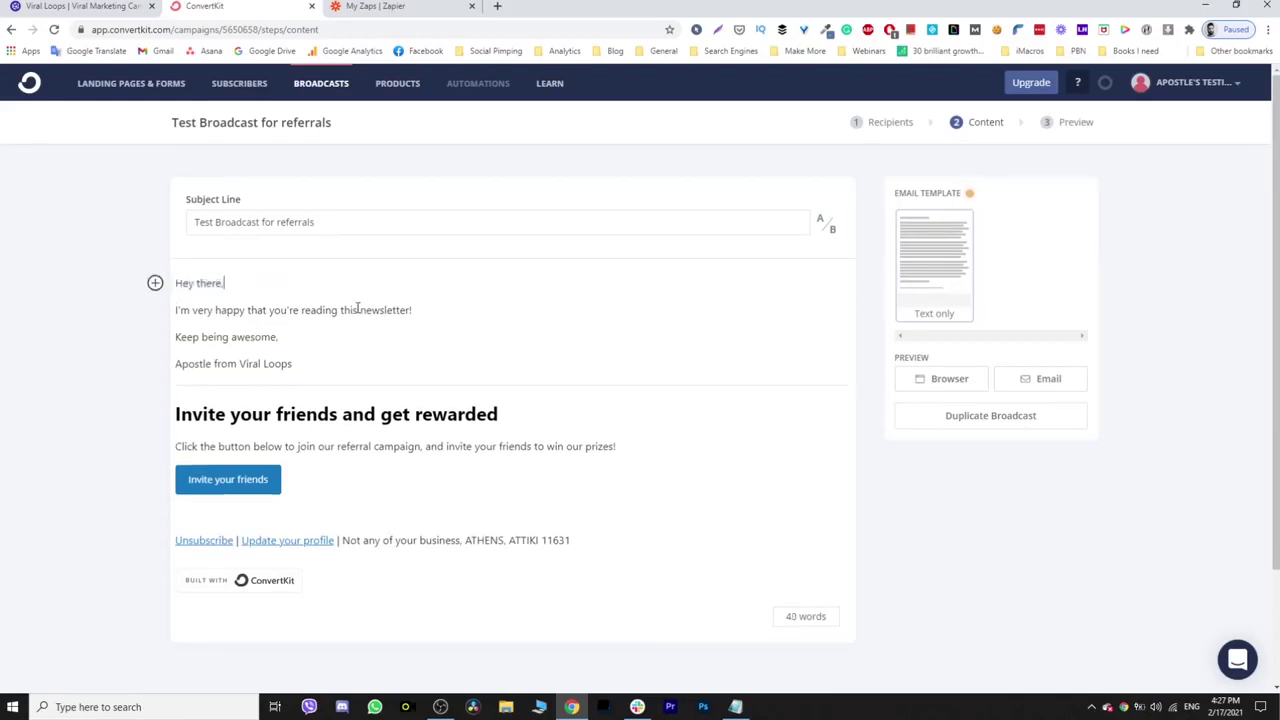
Paste {{ subscriber.email_address }} into the Notepad template and select the complete sharing URL.
click(737, 707)
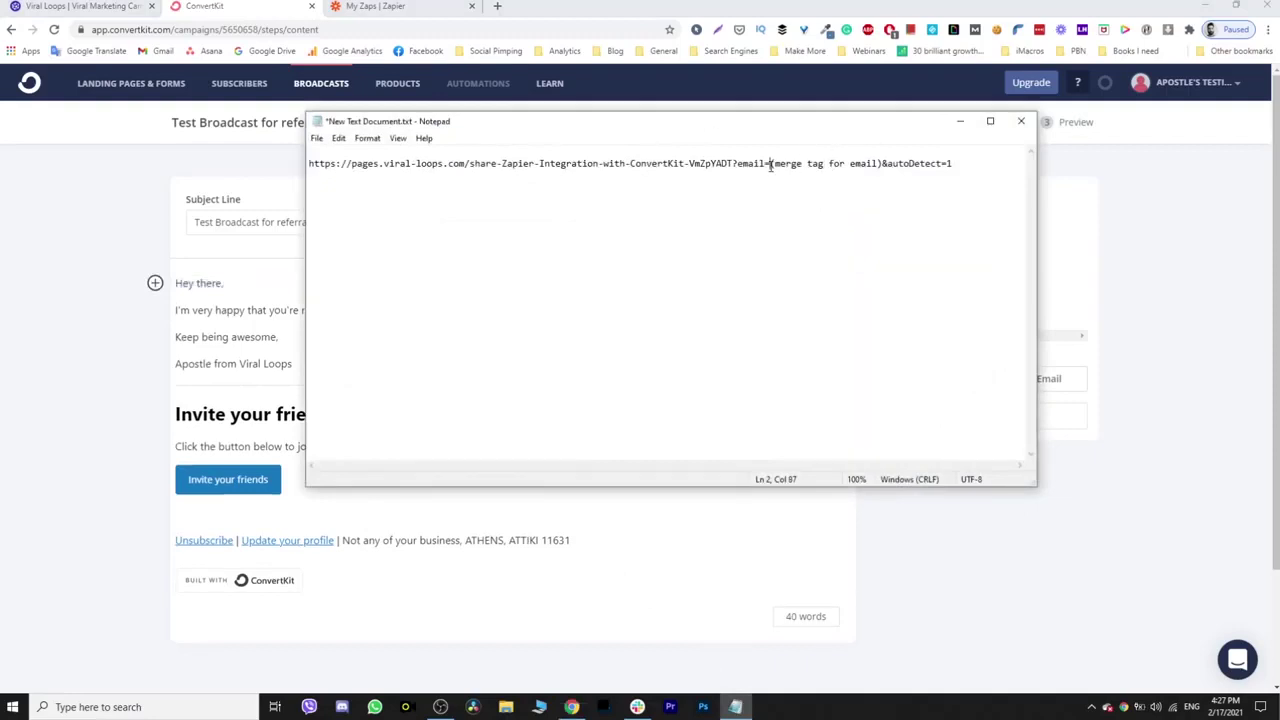
drag(770, 166, 881, 167)
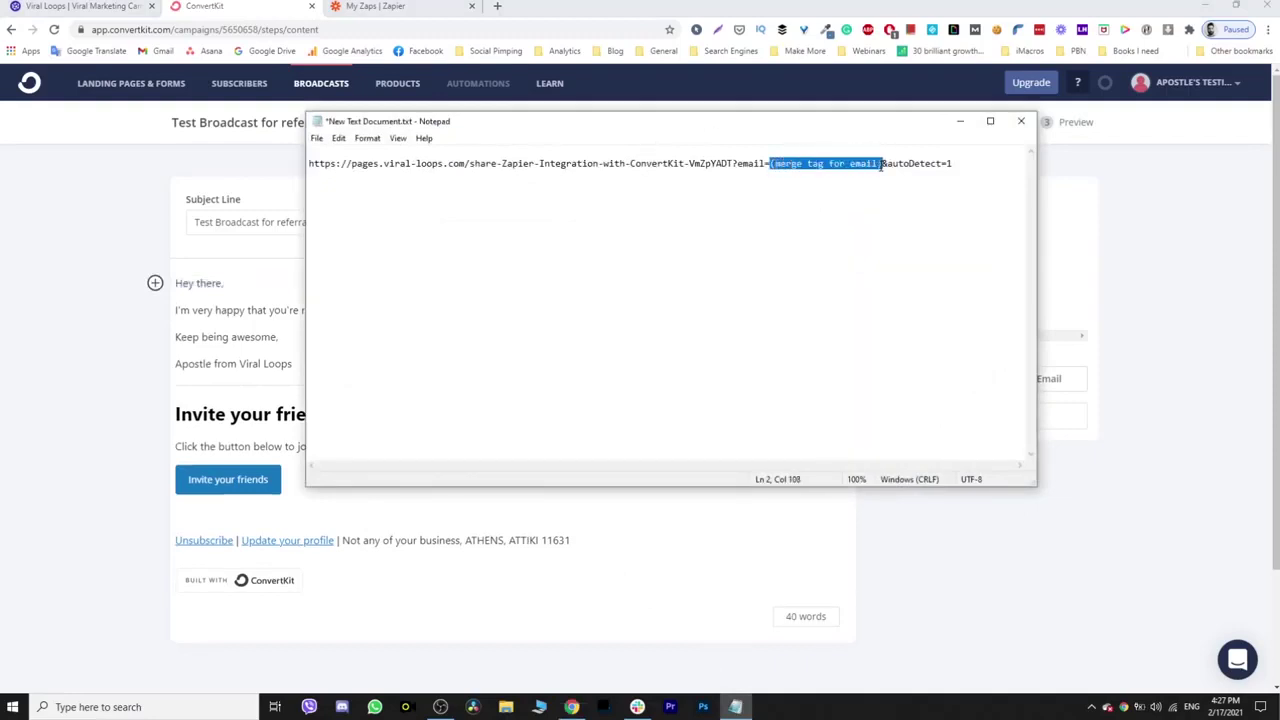
key(ctrl+v)
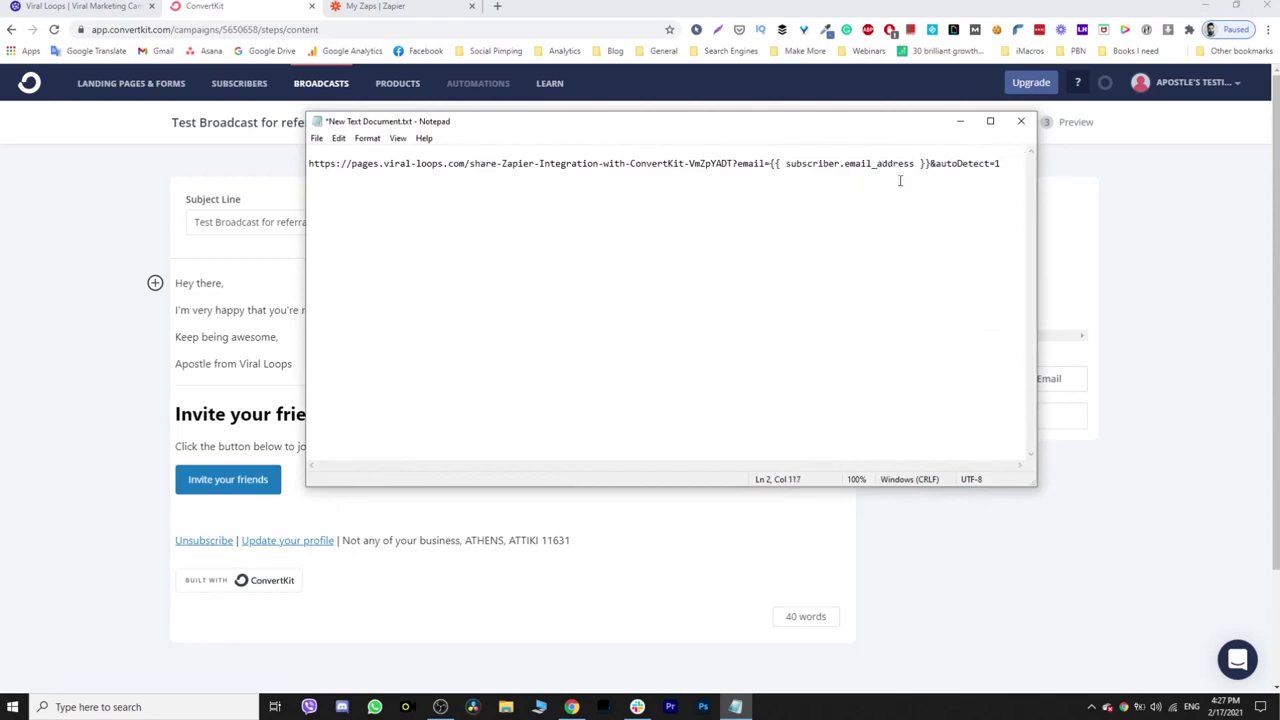
click(596, 200)
drag(309, 163, 542, 170)
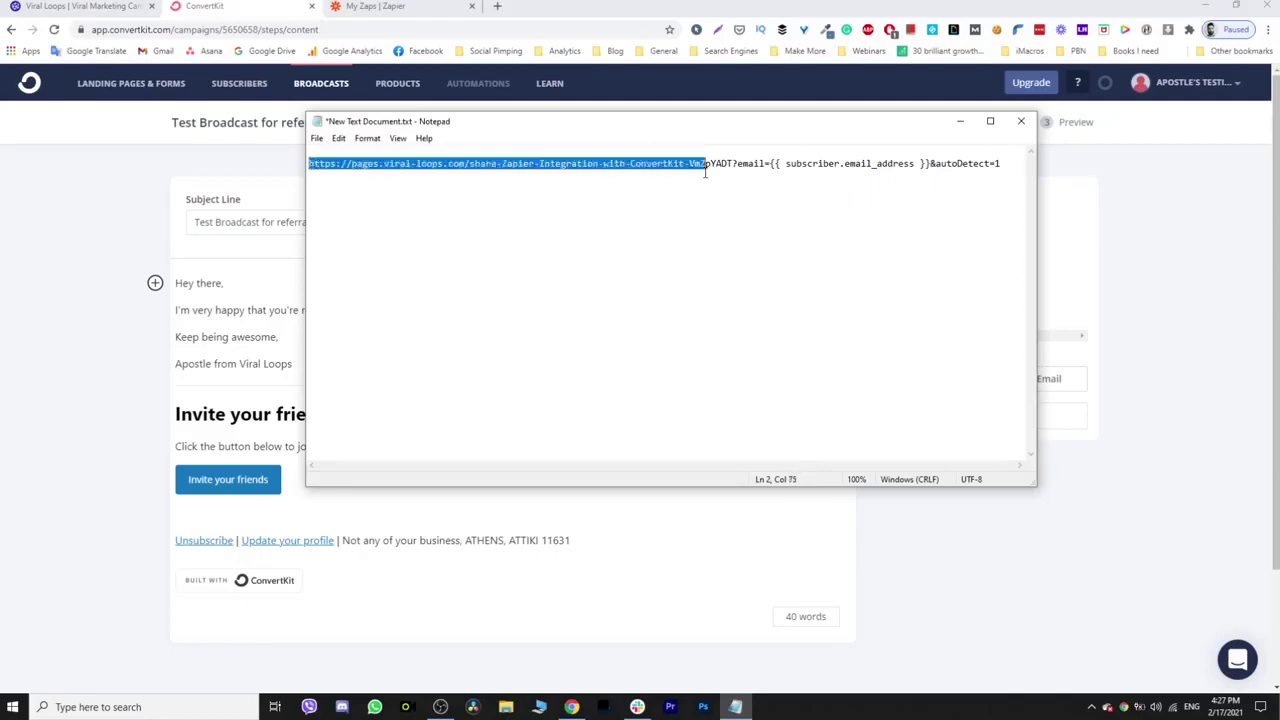
drag(705, 172, 928, 163)
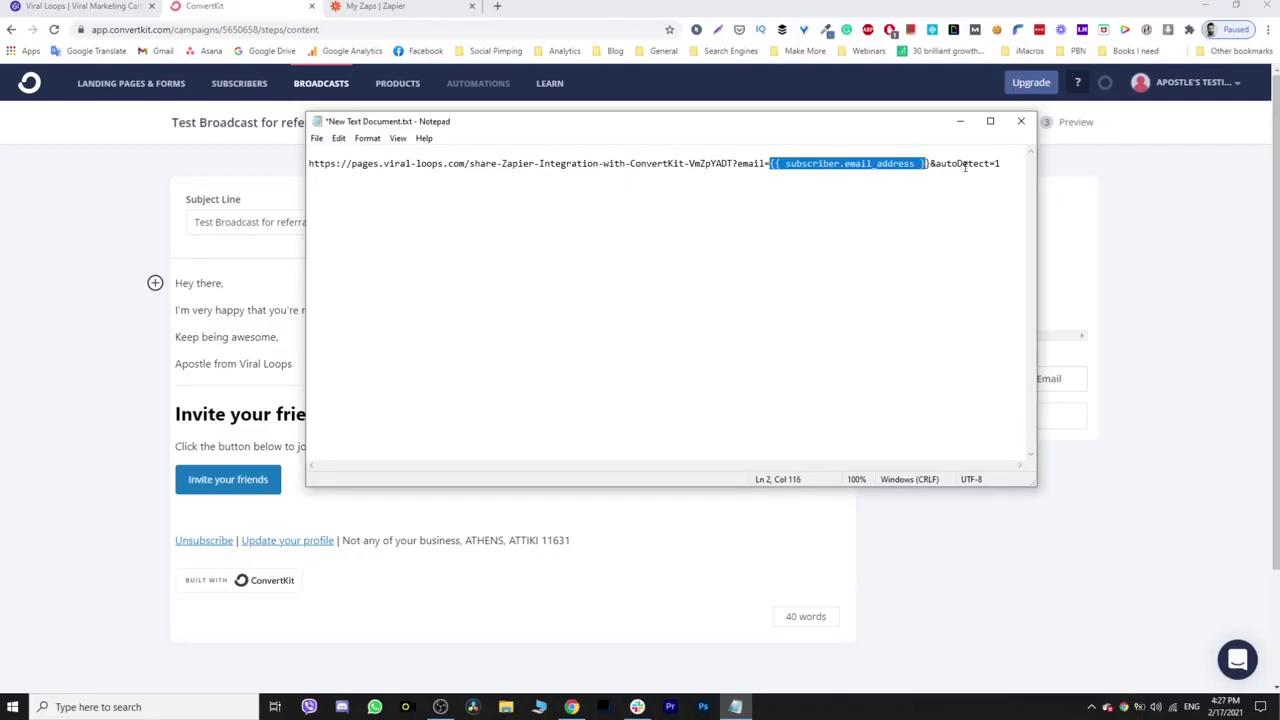
click(958, 189)
drag(1008, 163, 310, 170)
click(1007, 163)
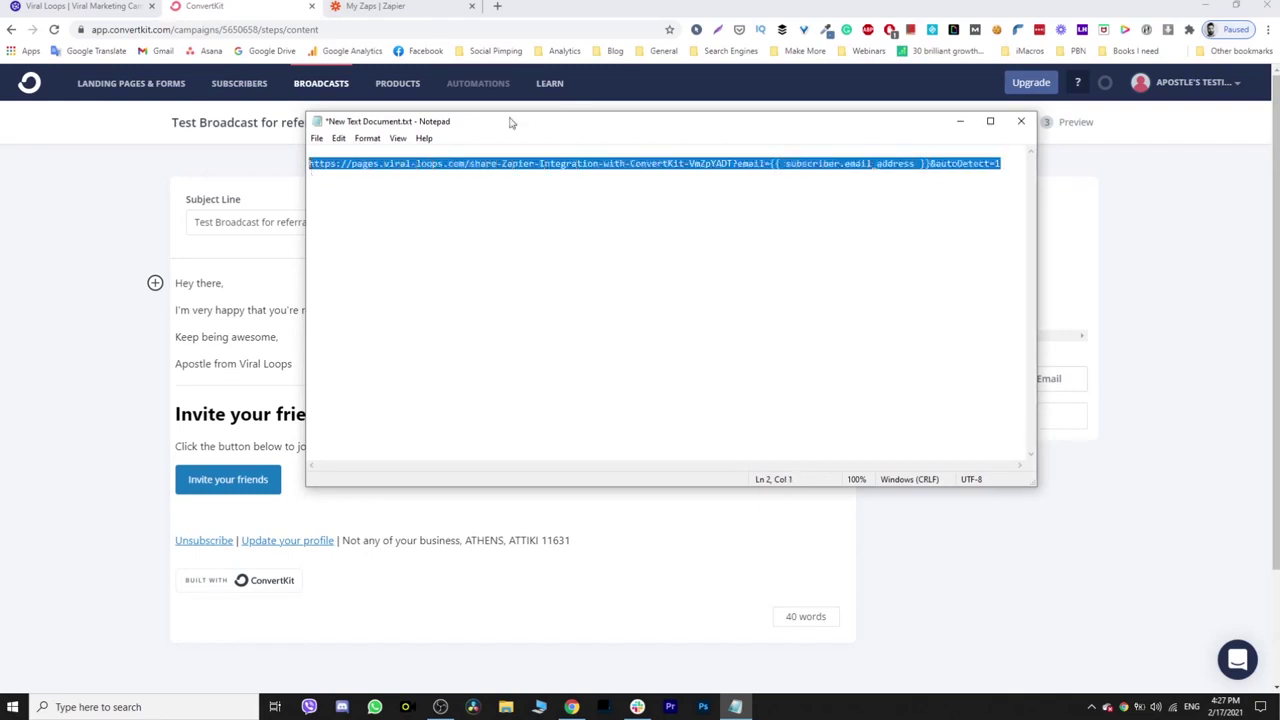
Paste the copied sharing URL with the email merge tag into the Invite your friends button link.
click(960, 121)
click(262, 470)
click(350, 342)
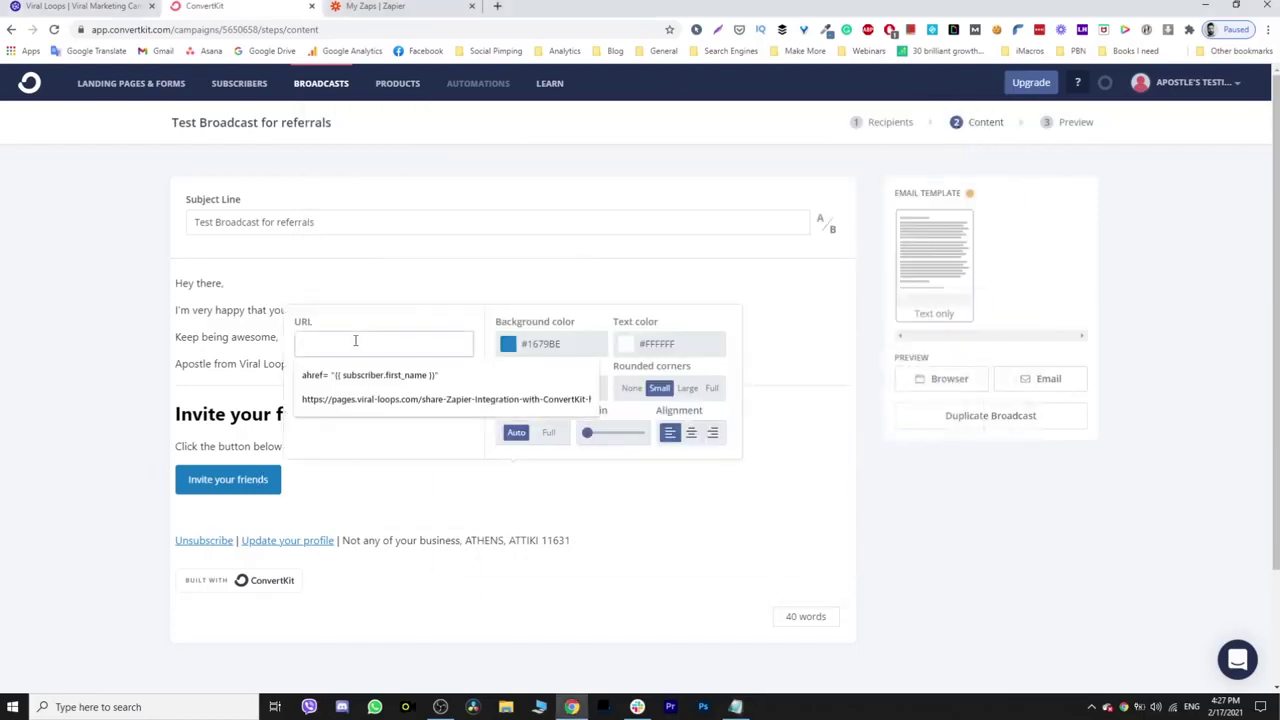
key(ctrl+v)
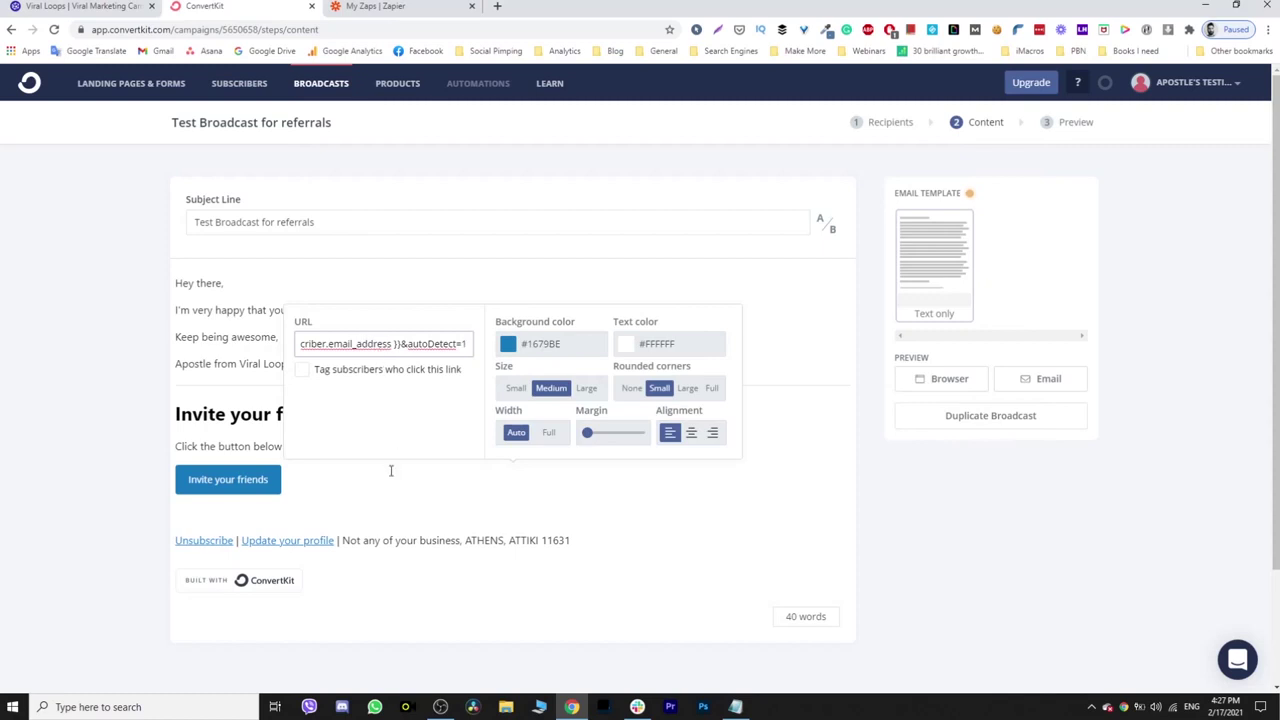
click(822, 442)
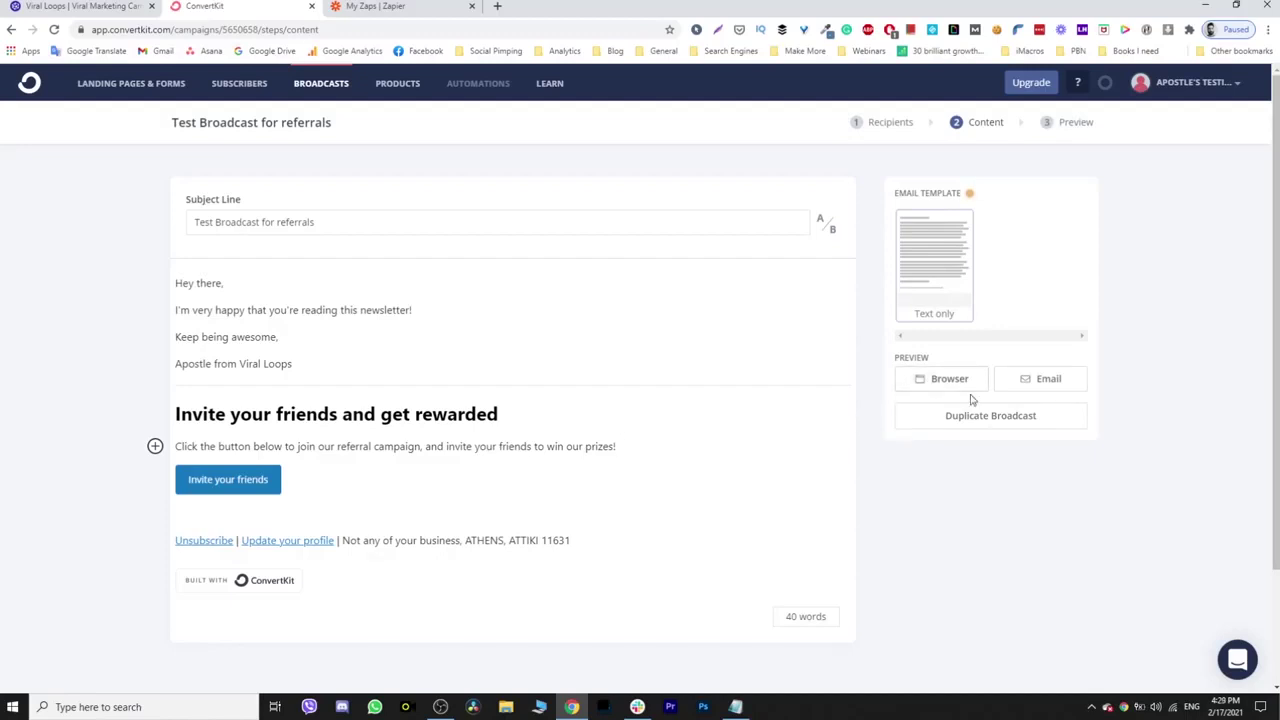
Send the 'Test Broadcast for referrals' broadcast and confirm sending.
scroll(1100, 500, down, 2)
click(1215, 597)
click(992, 308)
click(723, 194)
Open the received 'Test Broadcast for referrals' email in Gmail, then return to Viral Loops.
key(ctrl+t)
click(162, 52)
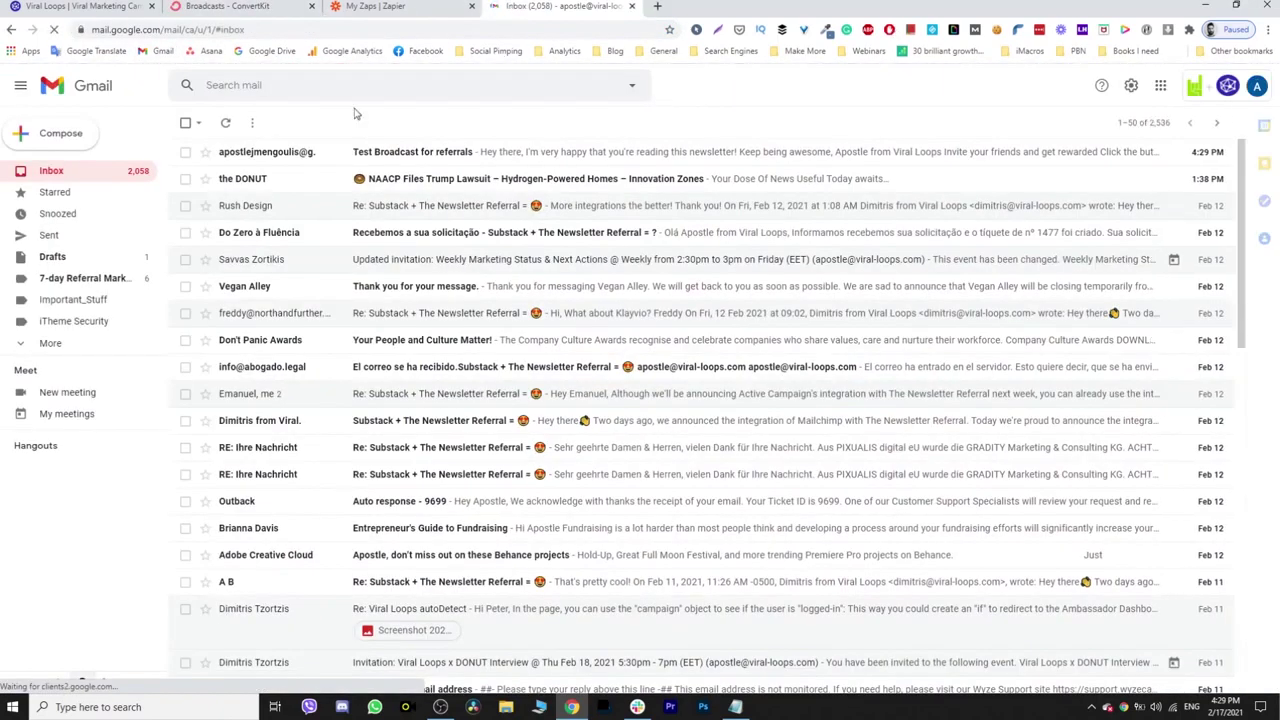
click(251, 155)
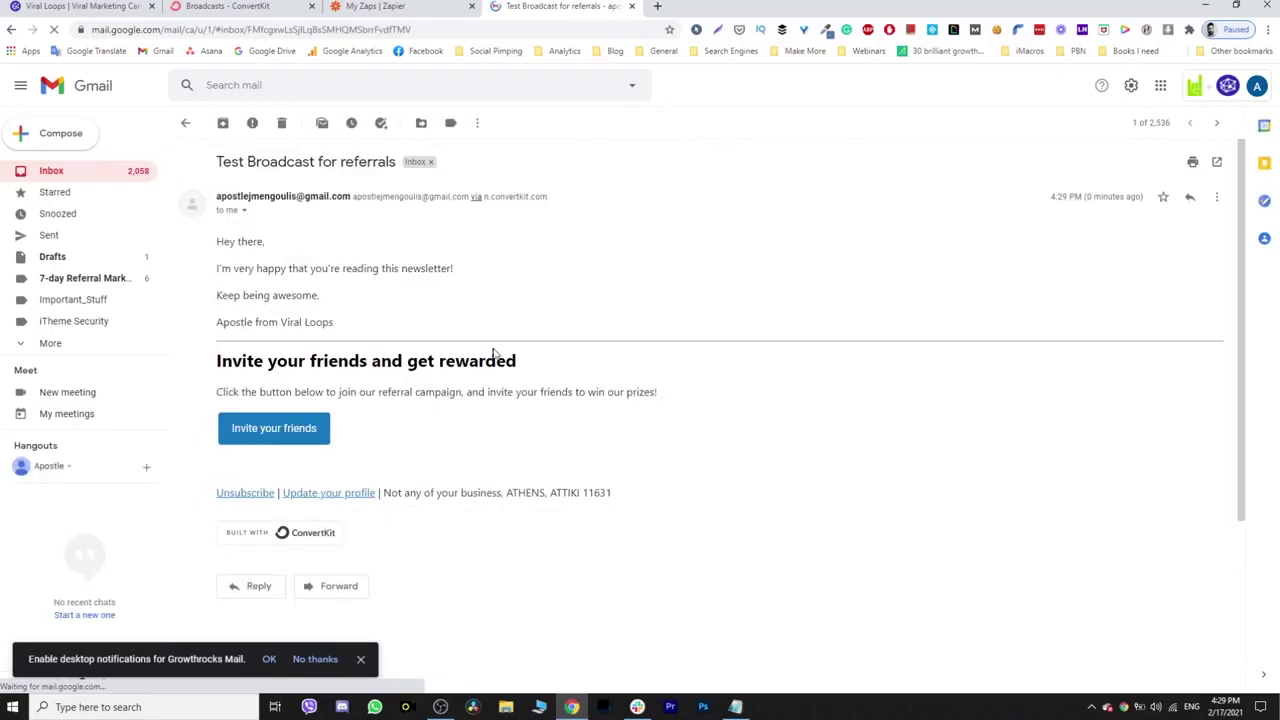
click(157, 8)
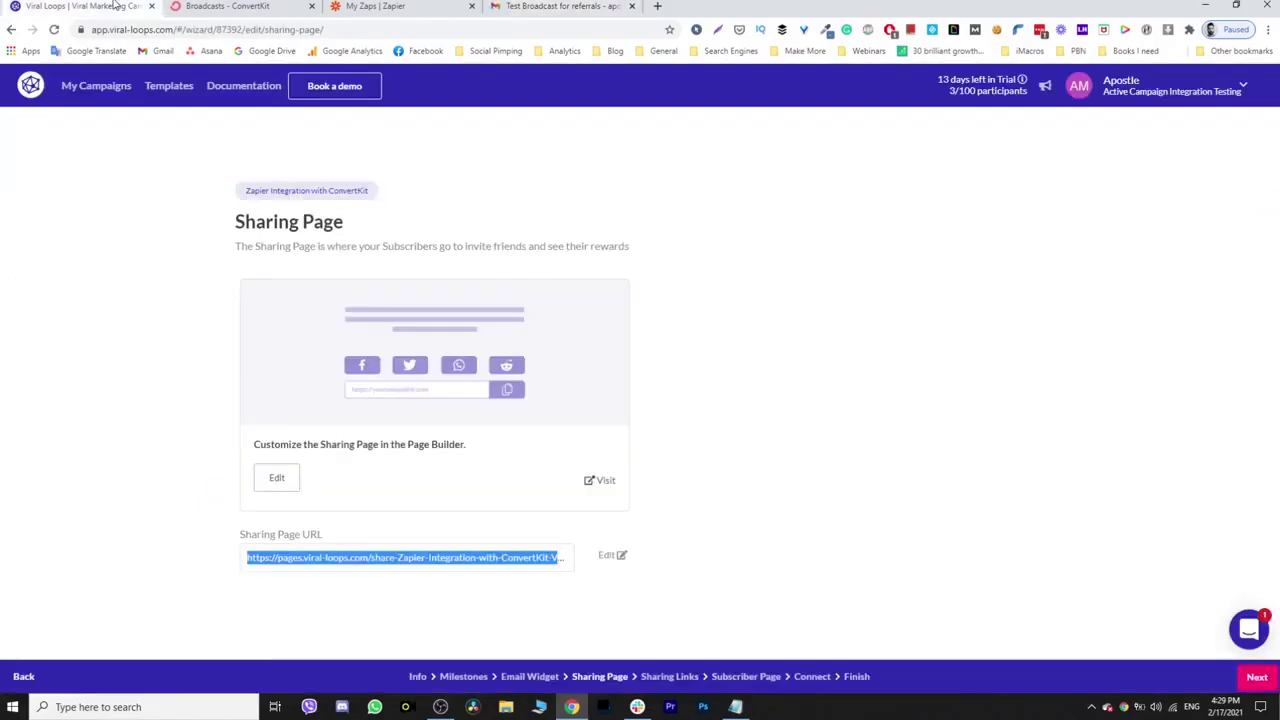
Finish the Viral Loops campaign setup and open its dashboard showing one participant.
click(860, 677)
click(1256, 678)
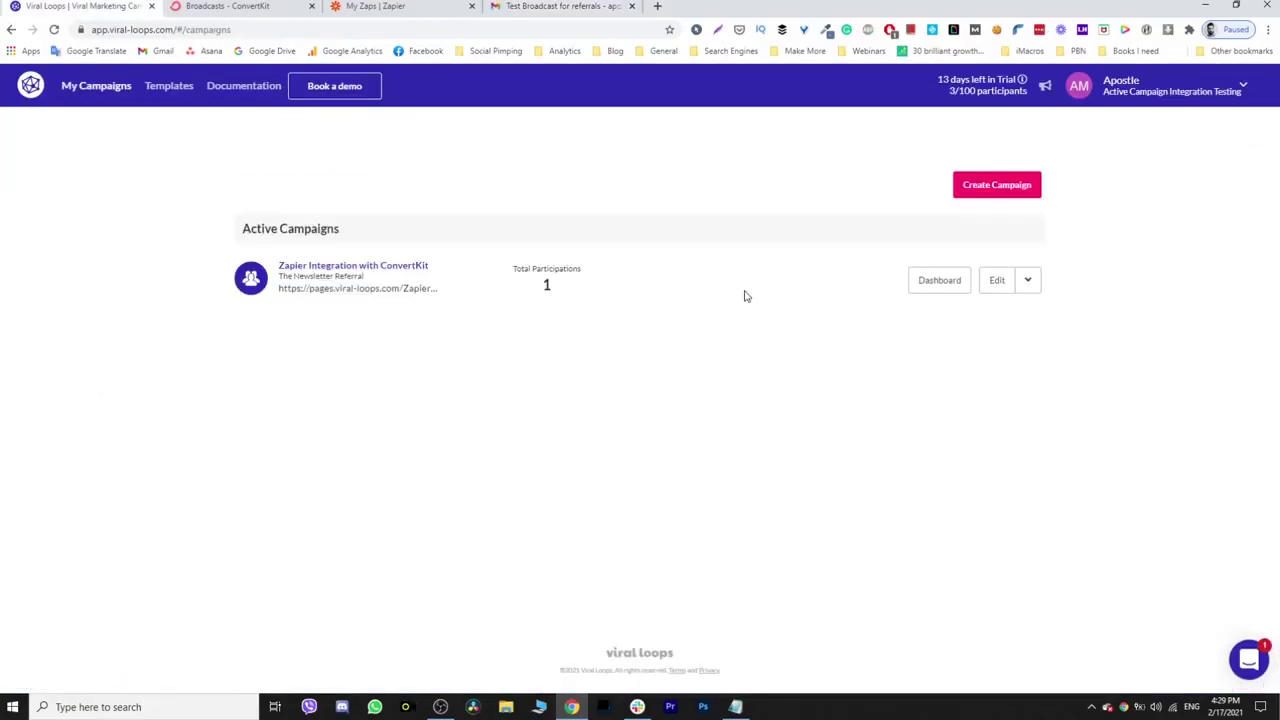
click(950, 284)
scroll(1083, 346, down, 5)
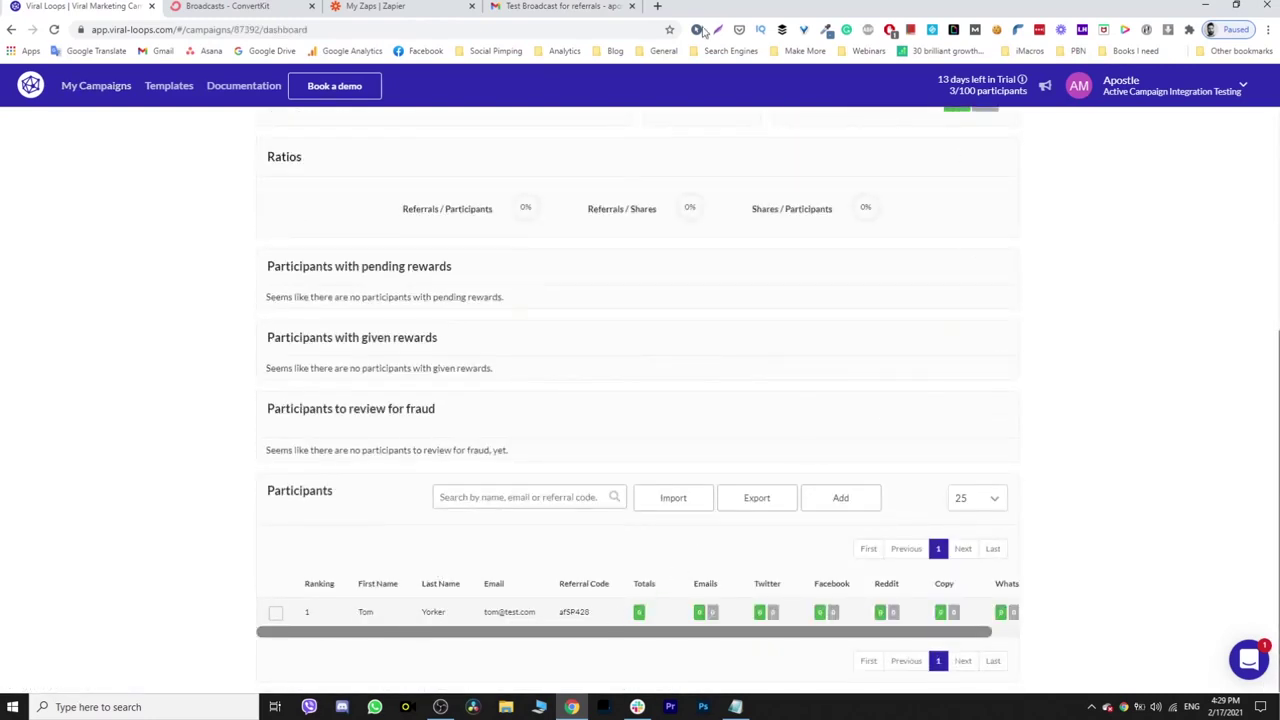
click(550, 8)
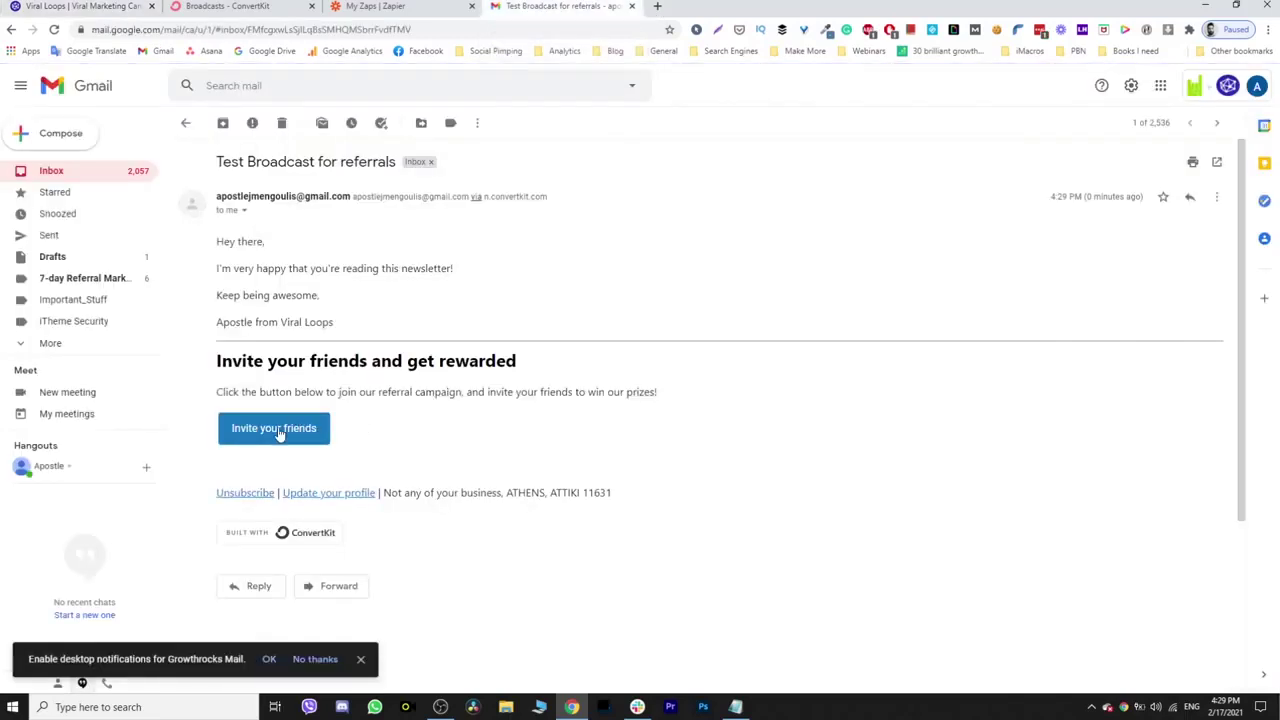
click(361, 659)
click(85, 7)
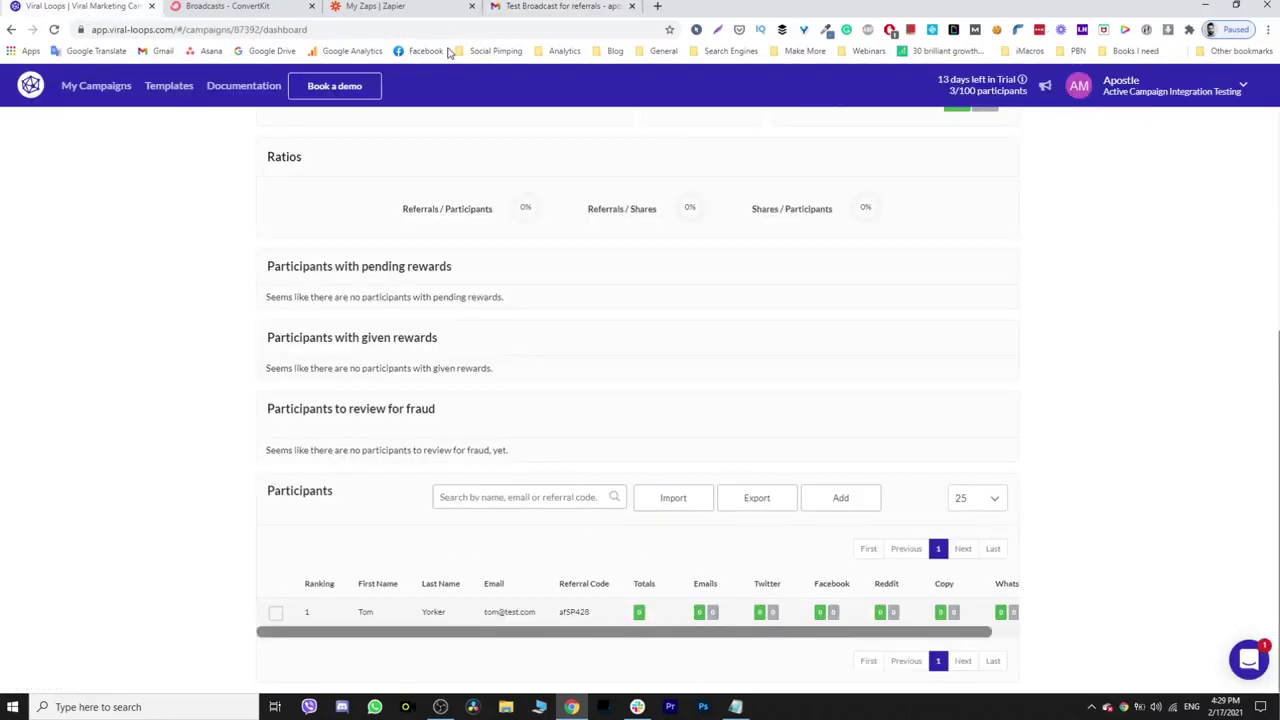
click(555, 7)
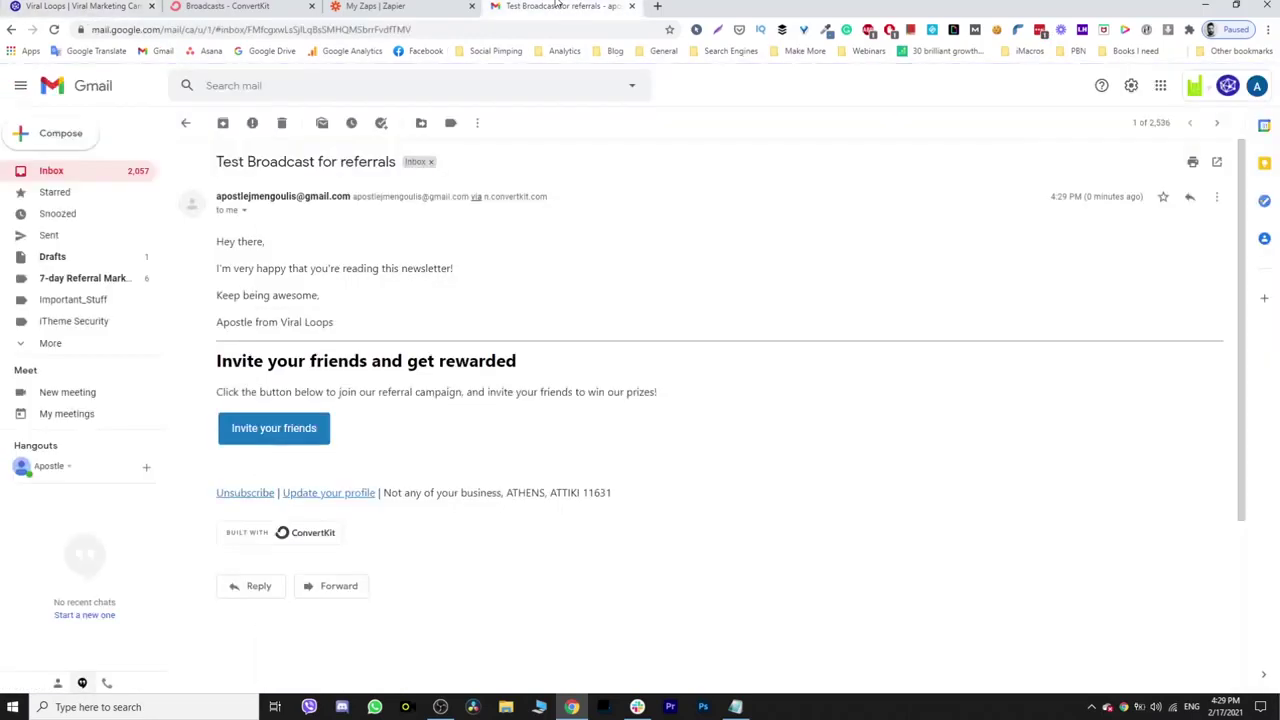
Follow the email's Invite your friends link, then refresh the Viral Loops dashboard to show 2 participants.
click(287, 433)
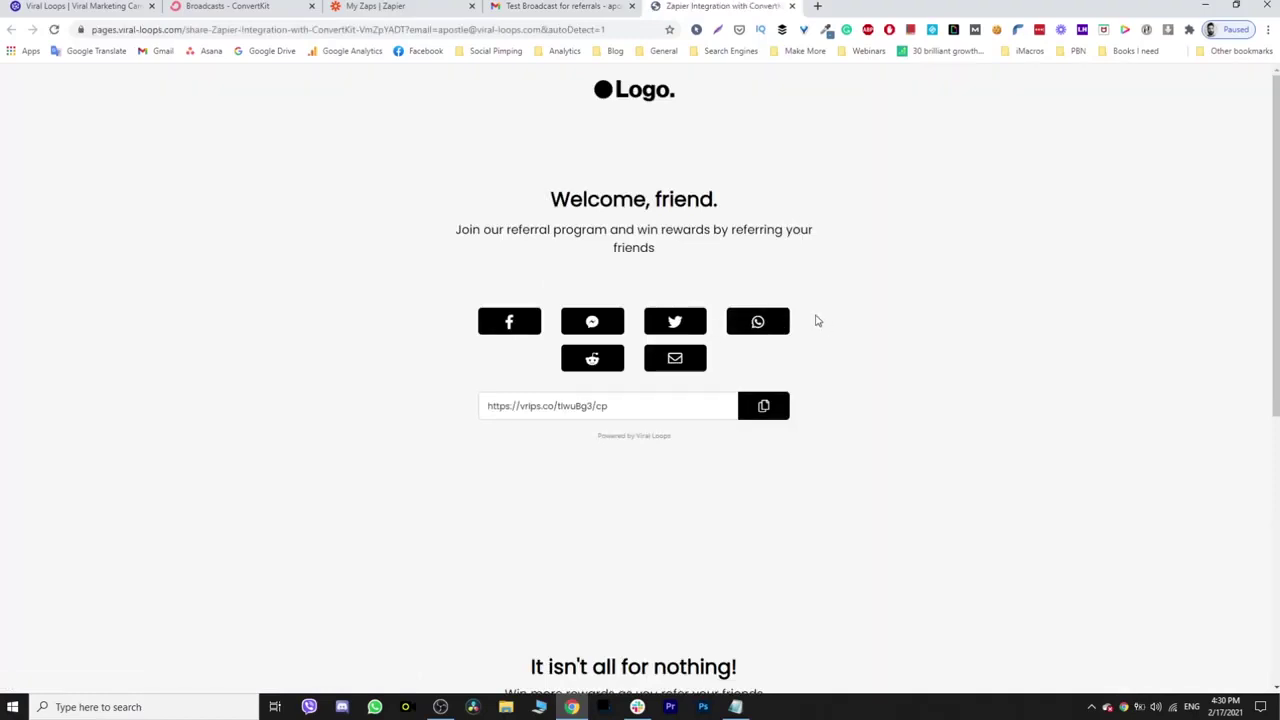
click(48, 8)
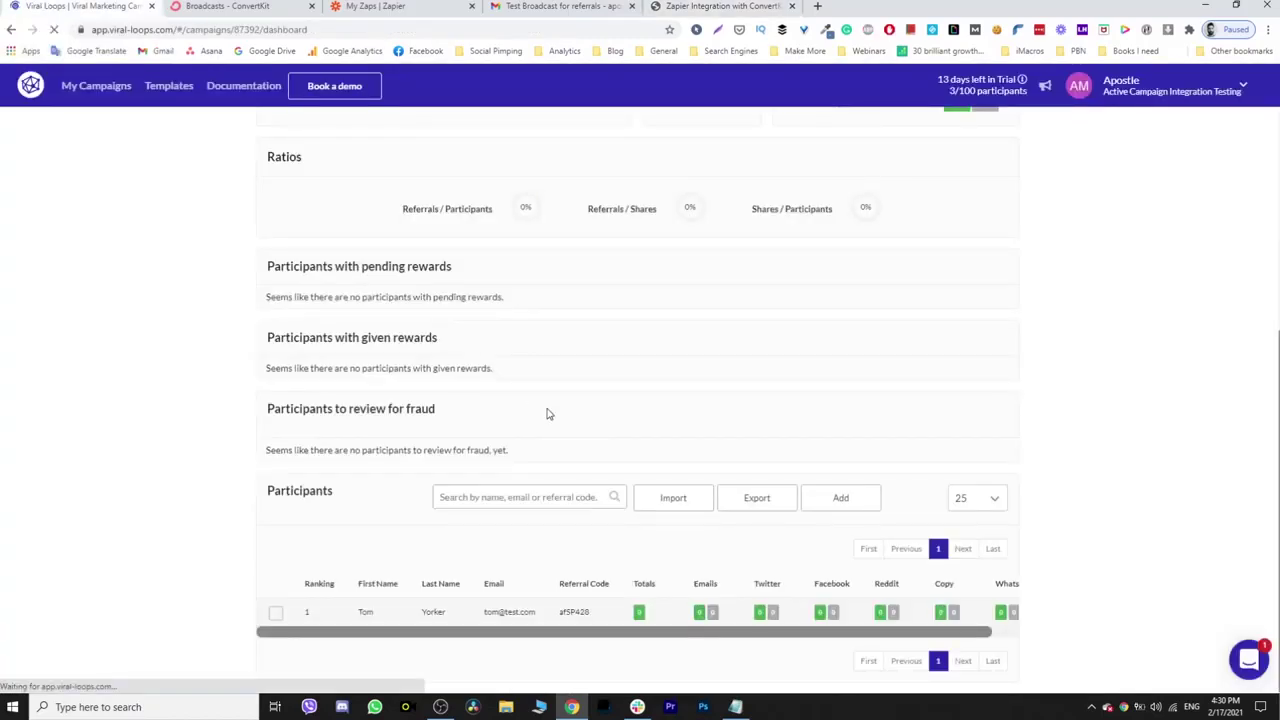
key(F5)
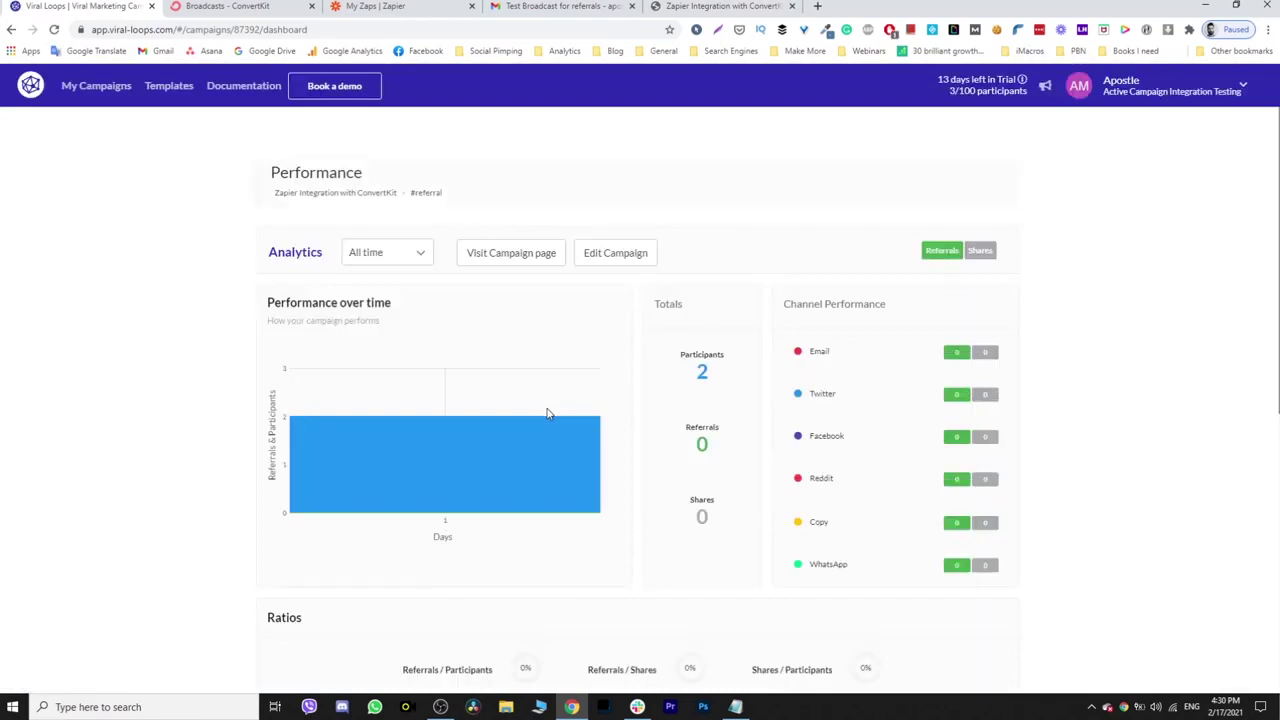
scroll(545, 418, down, 5)
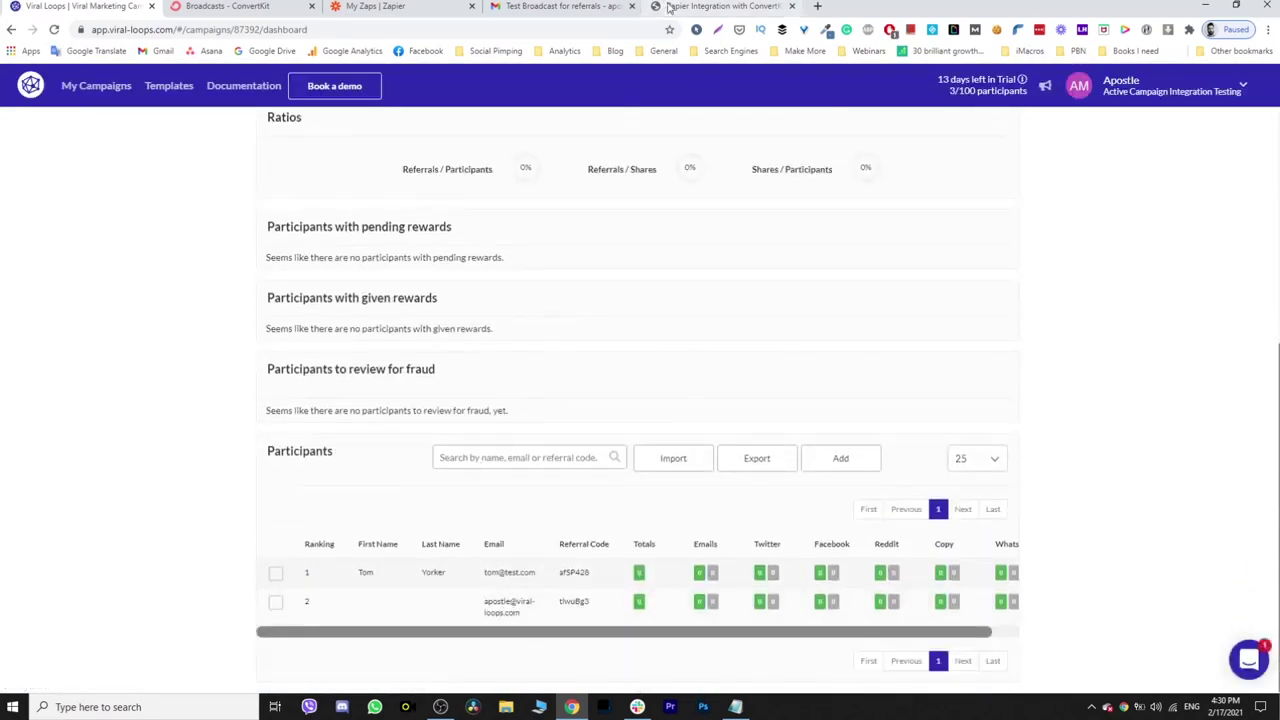
Open the confirmed subscriber's ConvertKit profile and check its Participant Sharing URL holds the Viral Loops link.
click(205, 14)
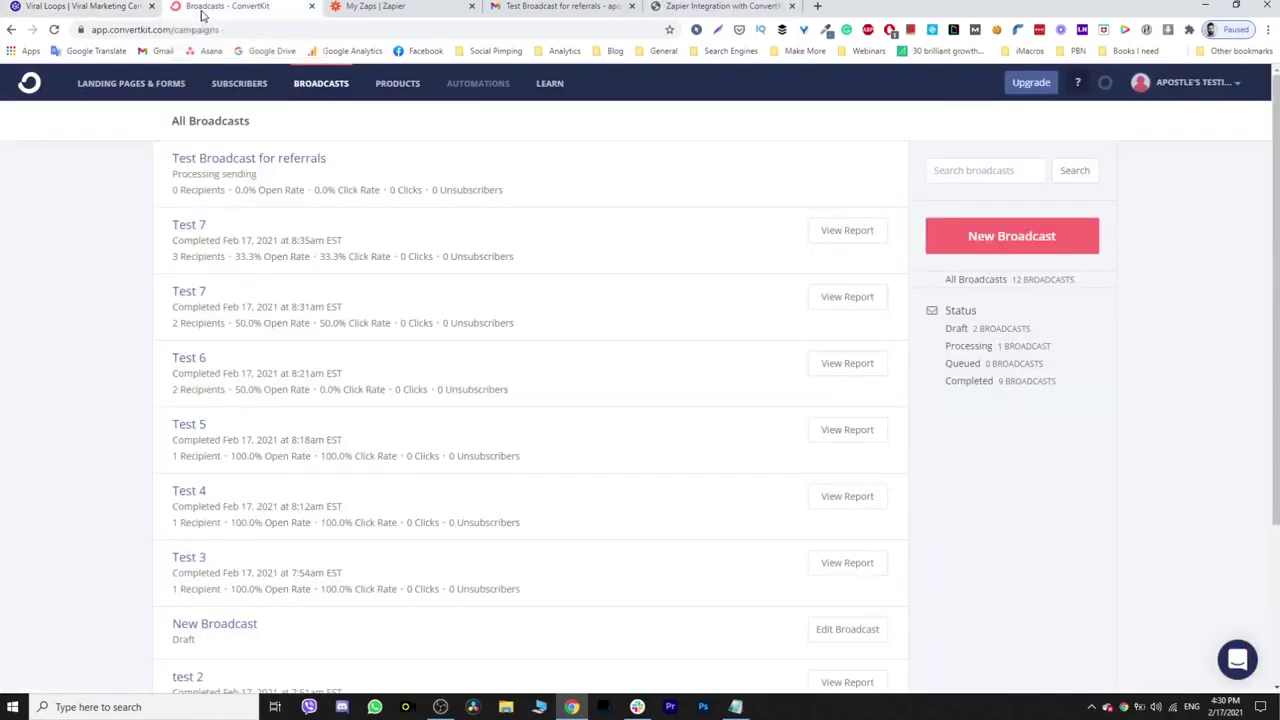
click(235, 93)
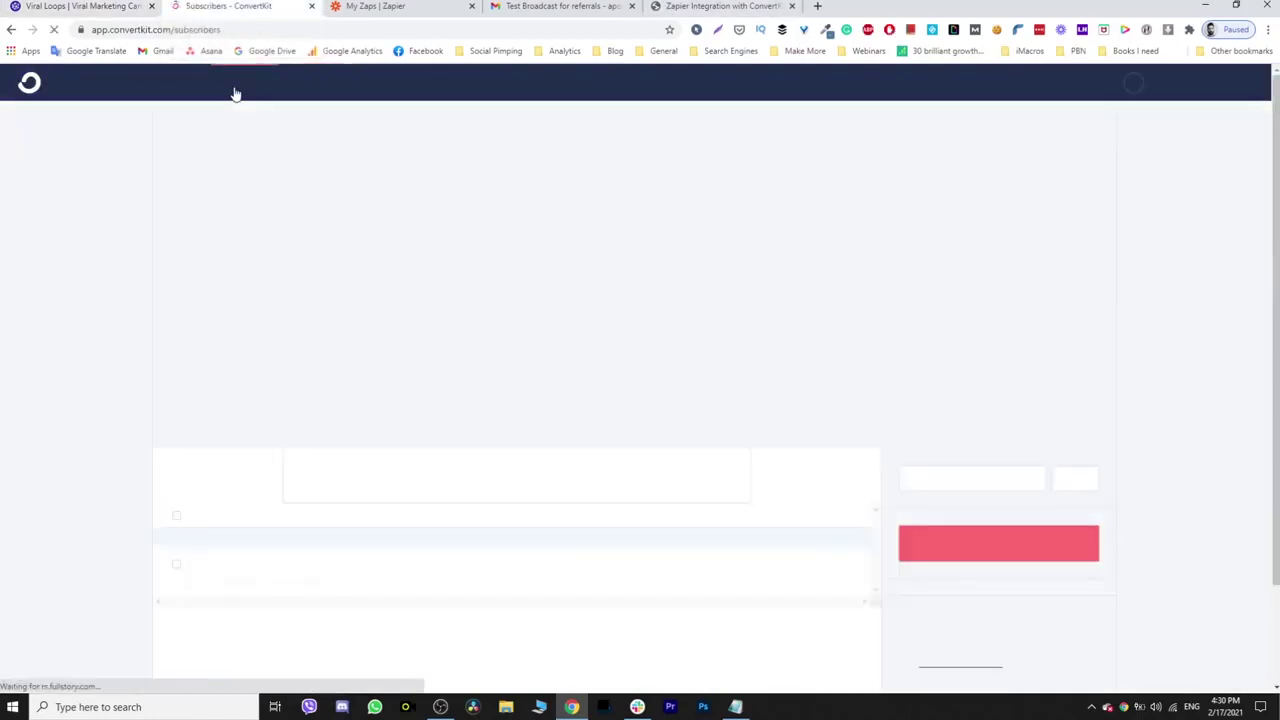
scroll(294, 446, down, 3)
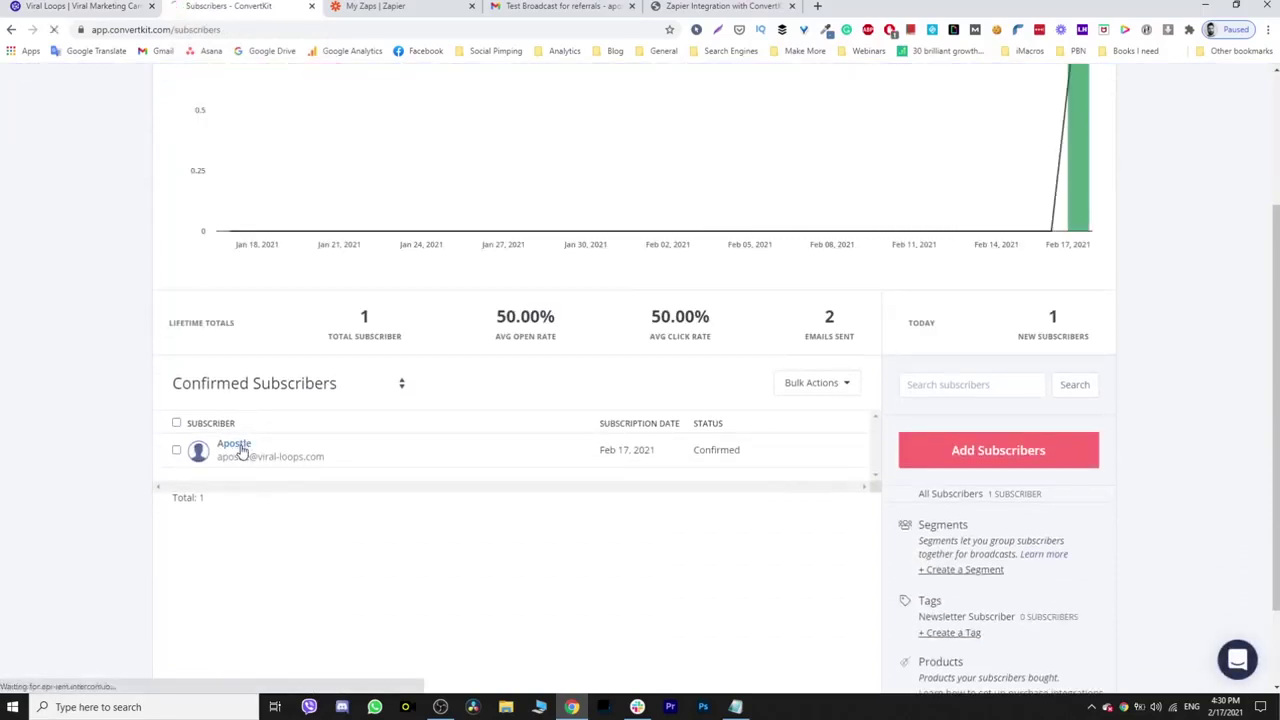
click(236, 444)
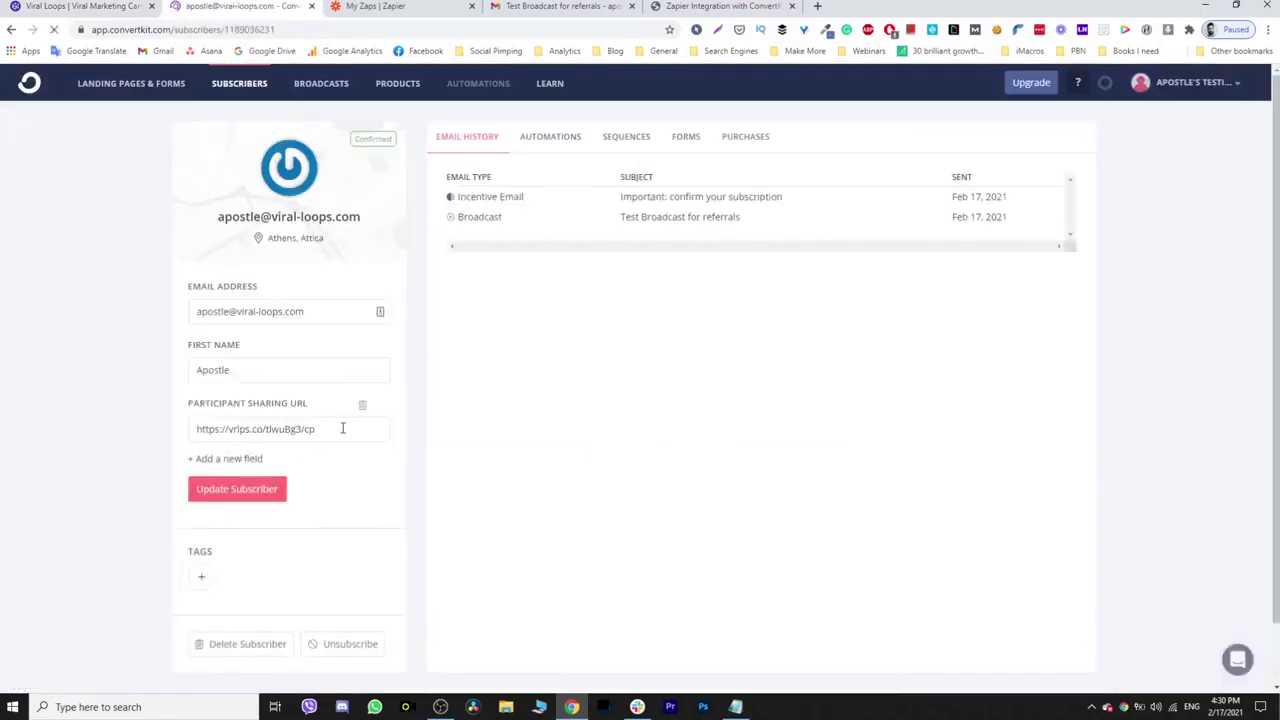
click(342, 428)
key(ctrl+shift+Left)
key(ctrl+shift+Left)
key(ctrl+shift+Left)
key(ctrl+shift+Left)
key(ctrl+shift+Left)
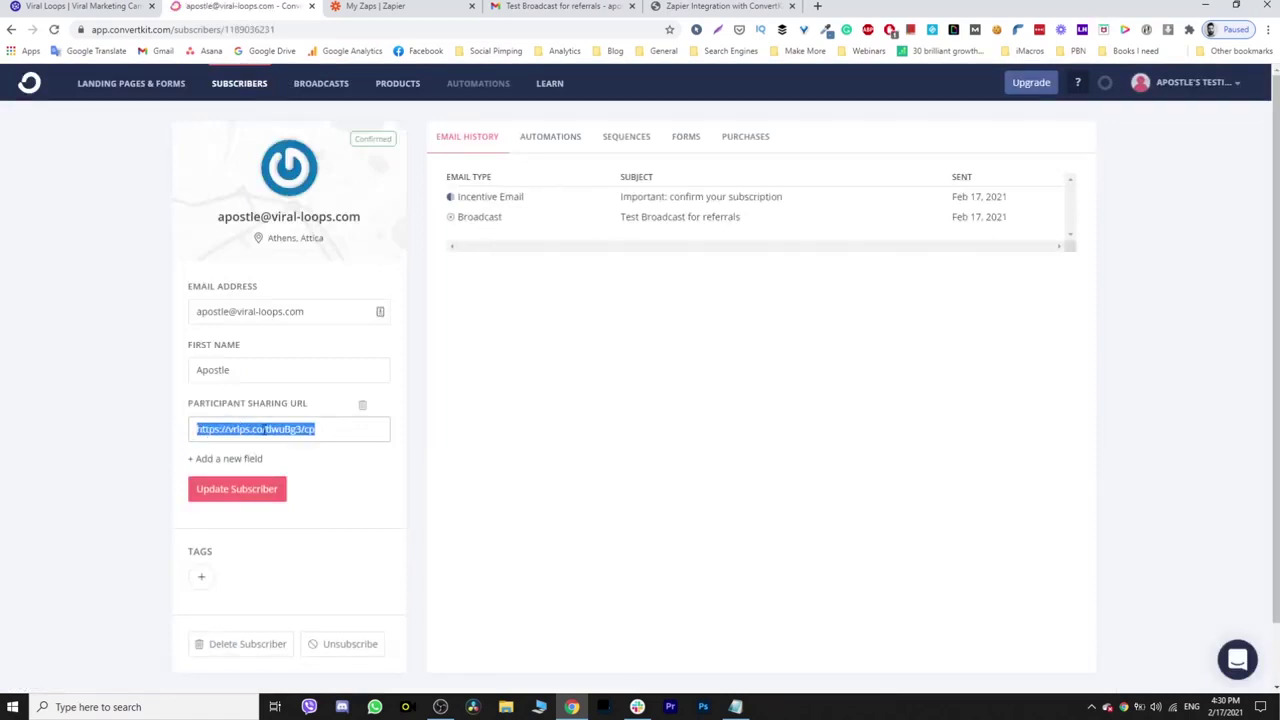
click(1120, 366)
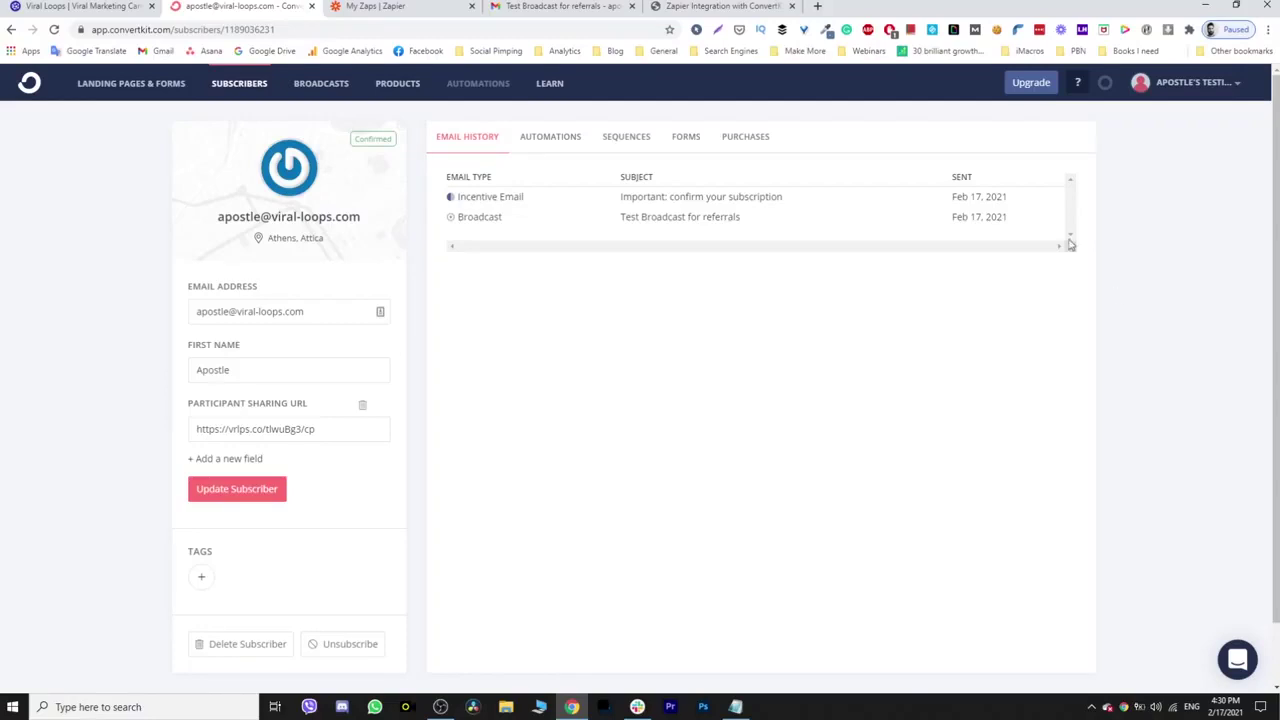
Bring back the Notepad referral link template and select its {{ subscriber.email_address }} merge tag.
click(719, 6)
click(594, 6)
click(423, 4)
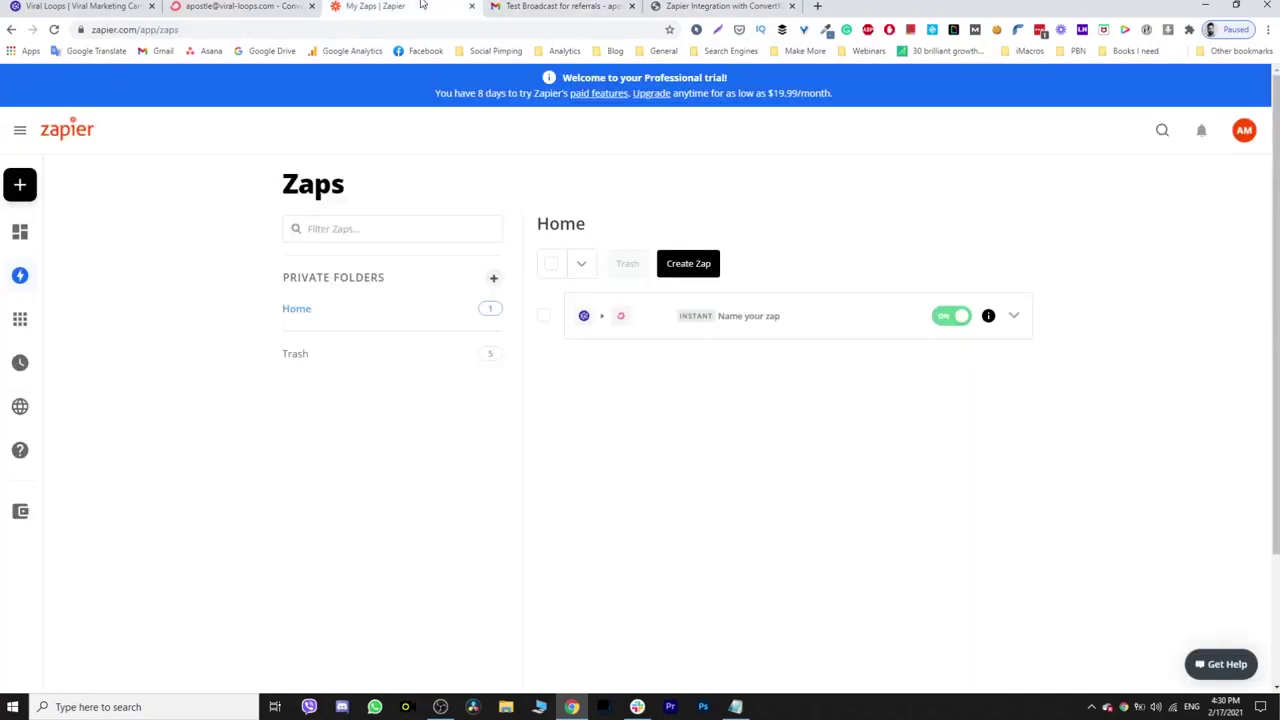
click(735, 706)
click(733, 196)
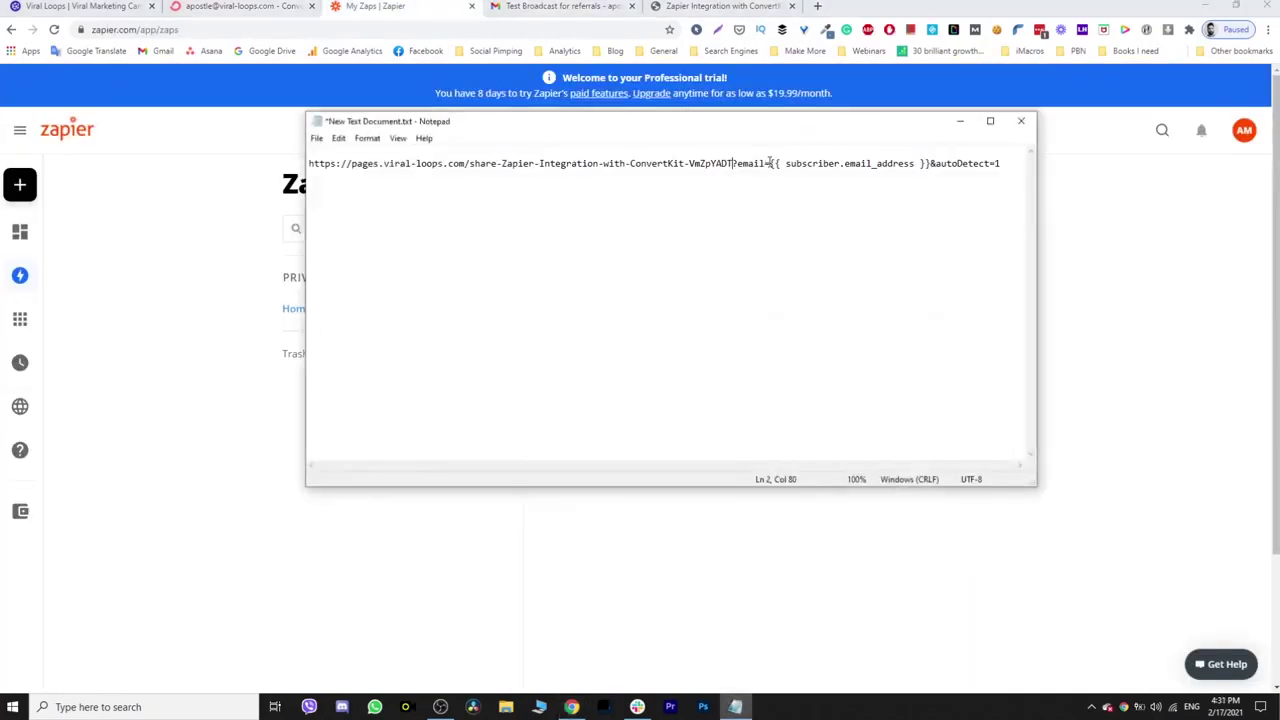
drag(770, 163, 933, 165)
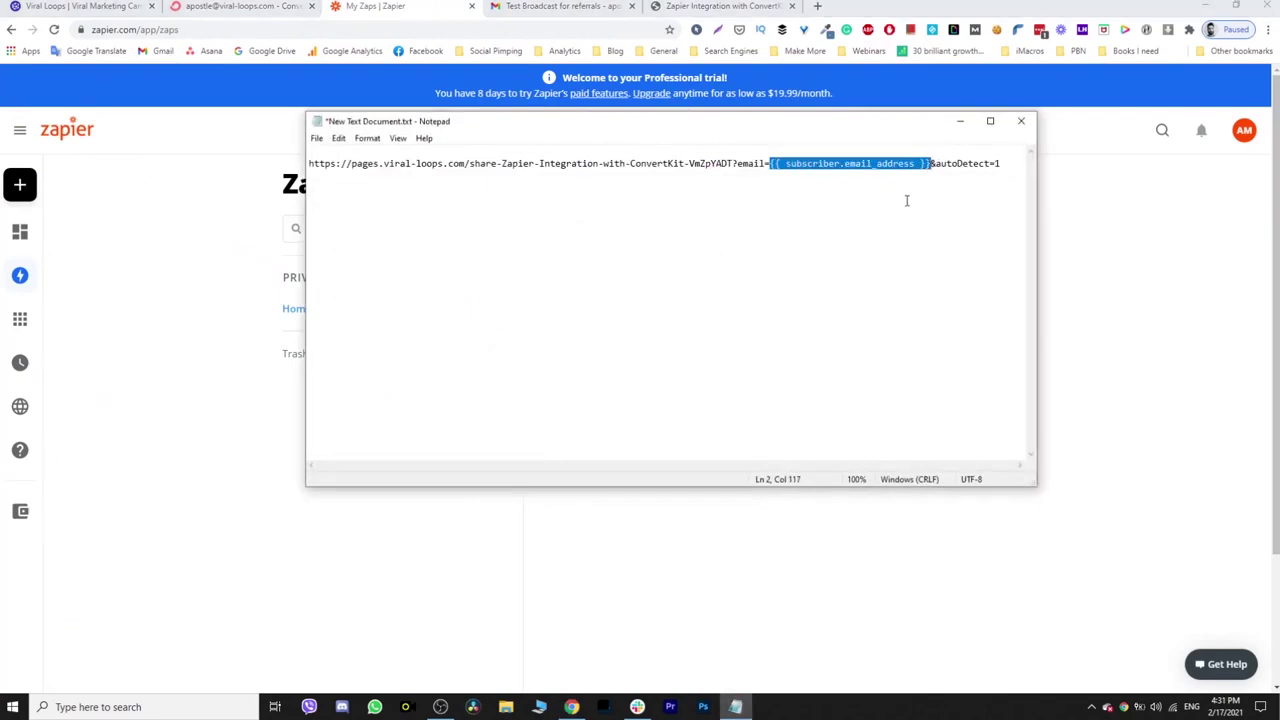